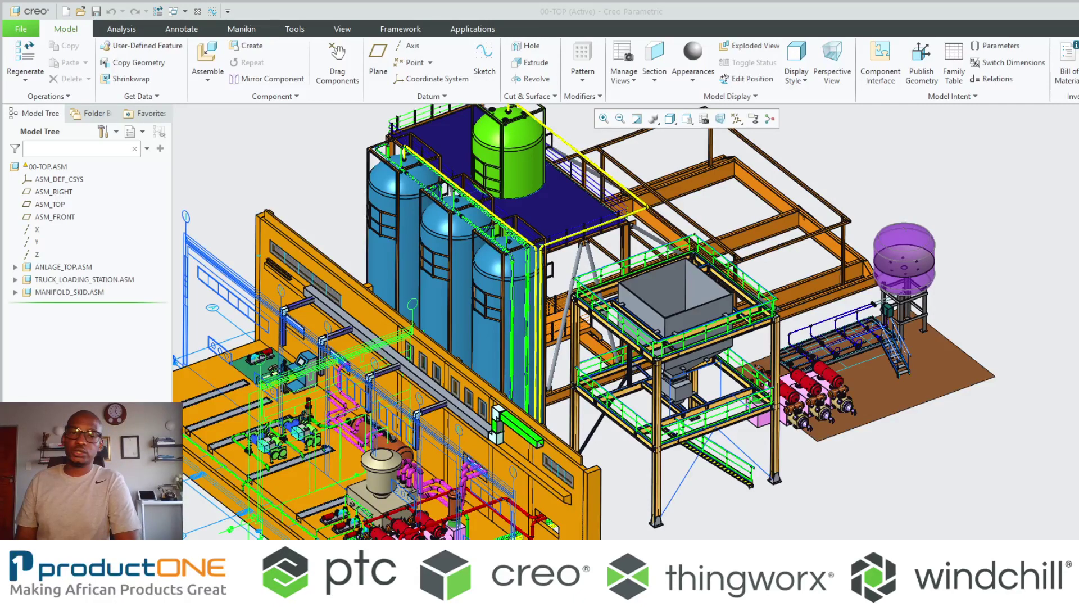
Open the TRUCK_LOADING_STATION.ASM subassembly on its own from the top-level plant assembly.
middle_click_drag(834, 464, 825, 448)
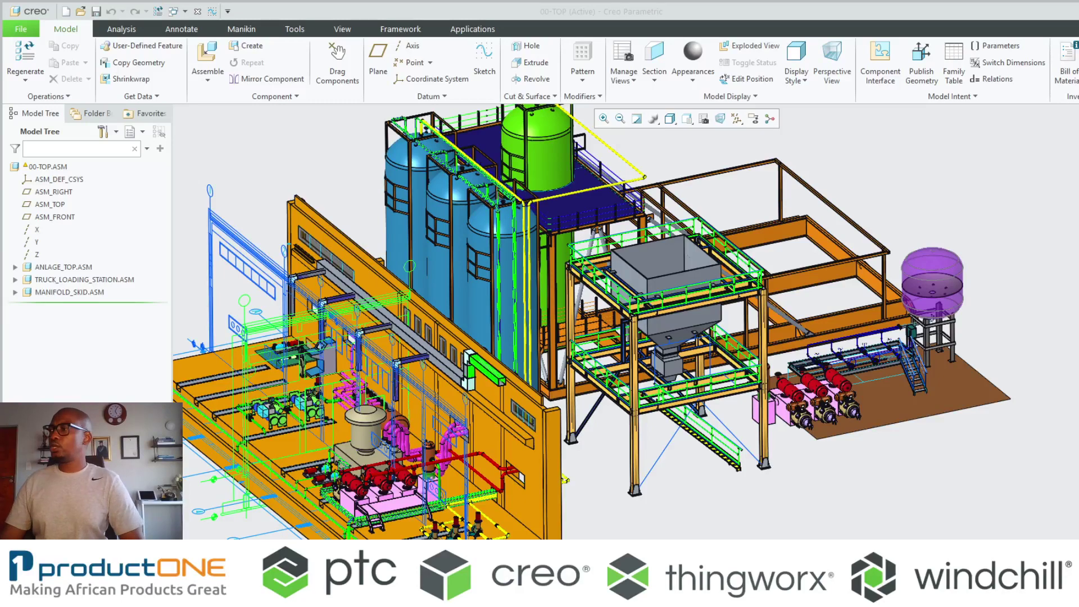
scroll(917, 340, "up", 5)
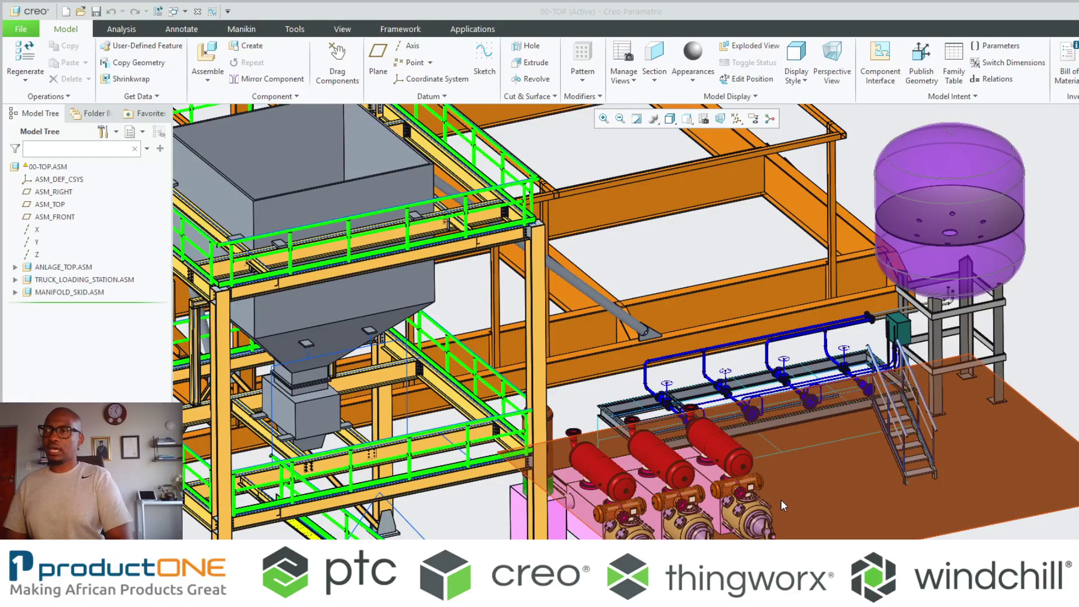
left_click(41, 282)
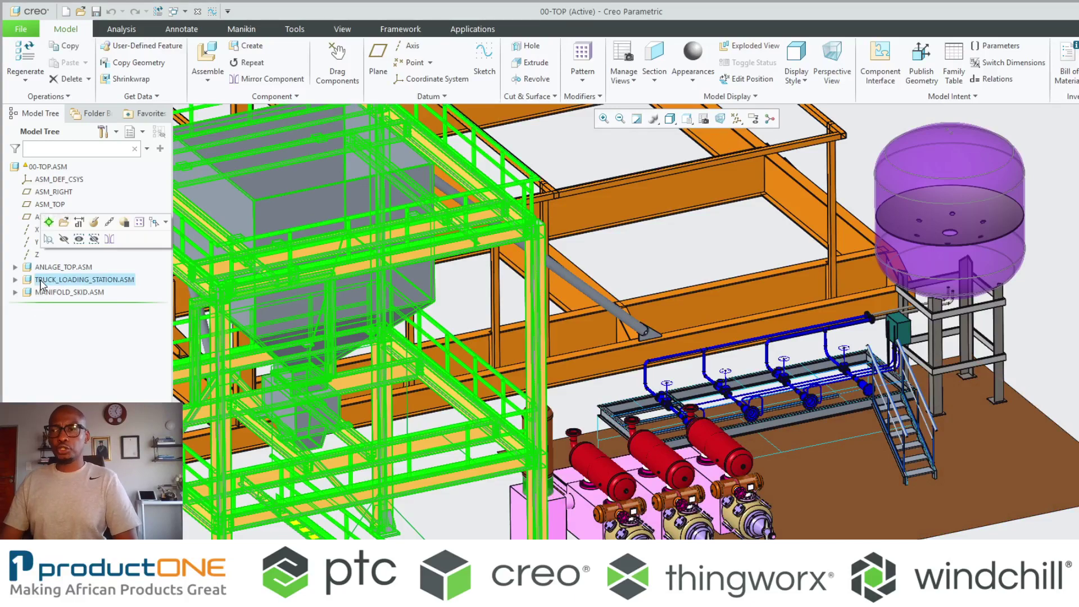
left_click(63, 222)
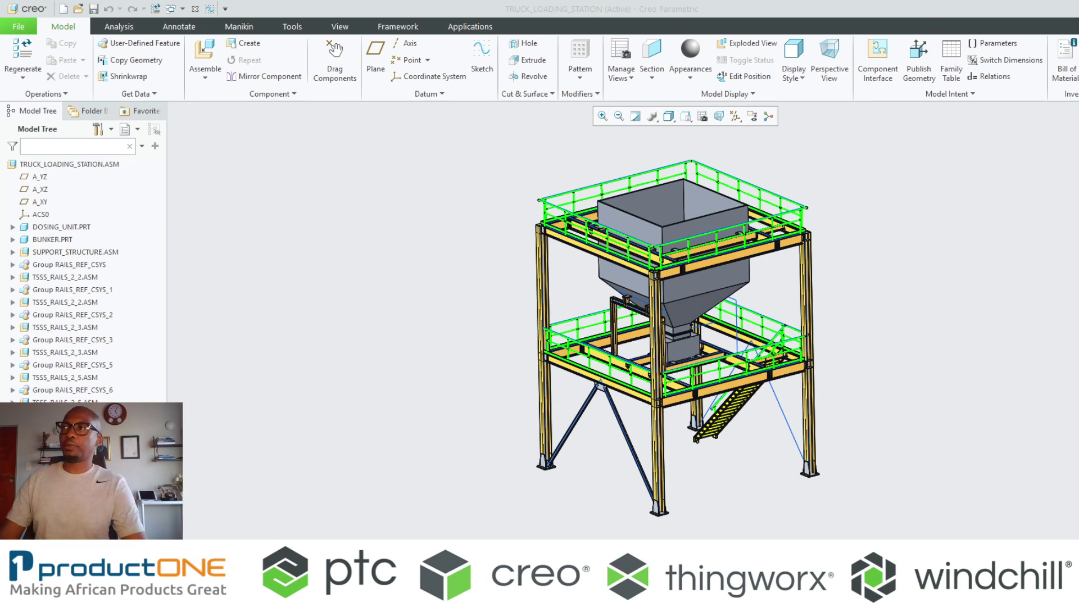
Start a new framework profile and choose the CHANNEL BEAM PARALLEL section from the STEEL BEAMS MM library.
left_click(406, 25)
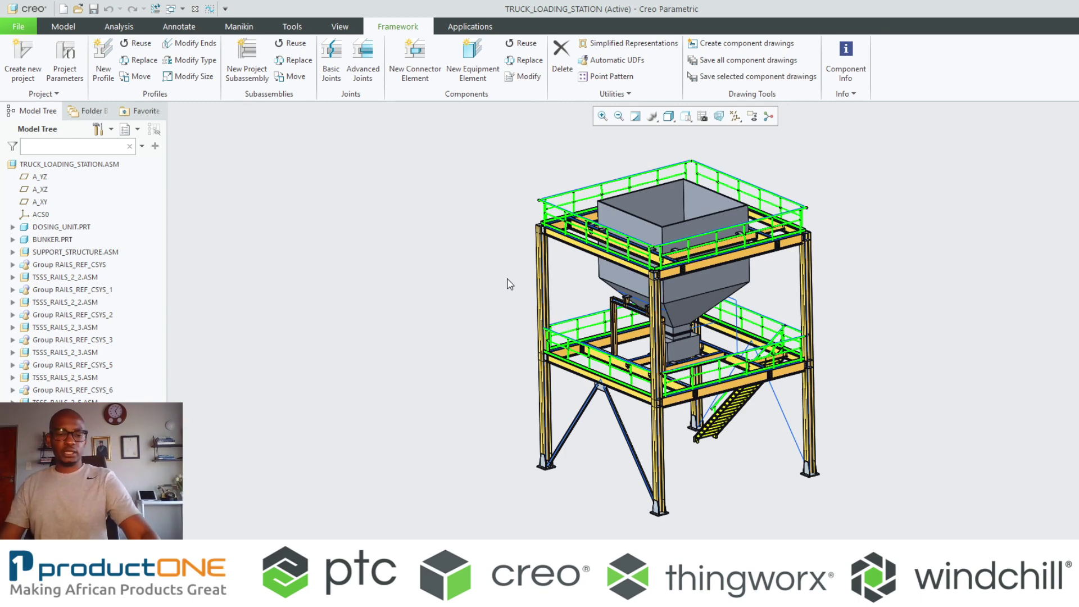
mouse_move(680, 301)
middle_mouse_down()
mouse_move(687, 291)
mouse_move(602, 285)
mouse_move(513, 295)
mouse_move(481, 312)
mouse_move(570, 425)
middle_mouse_up()
scroll(675, 513, "up", 5)
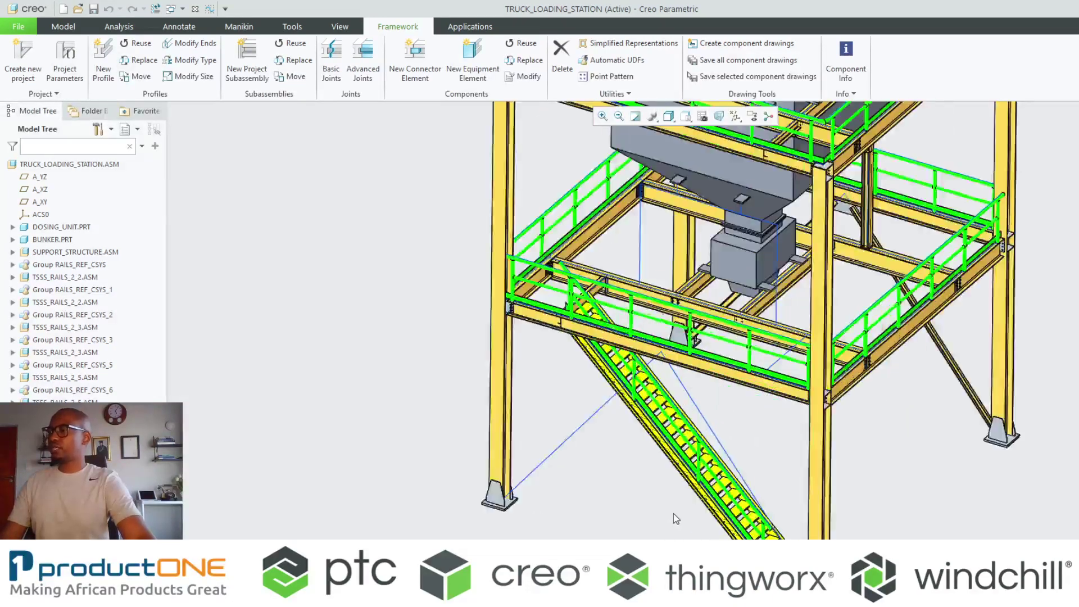
scroll(358, 485, "down", 3)
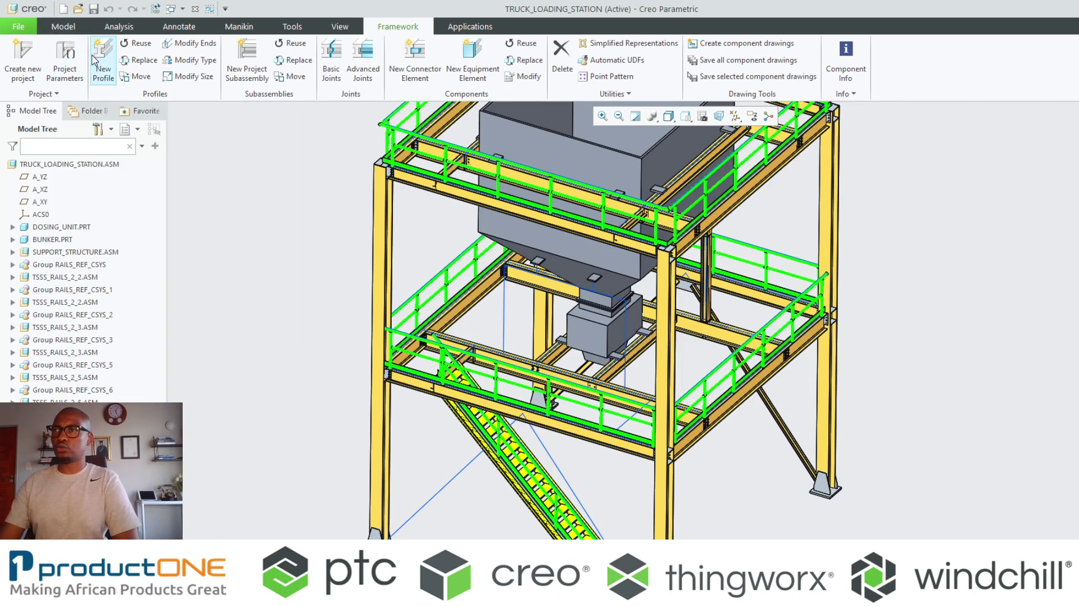
left_click(102, 69)
left_click_drag(1064, 38, 944, 72)
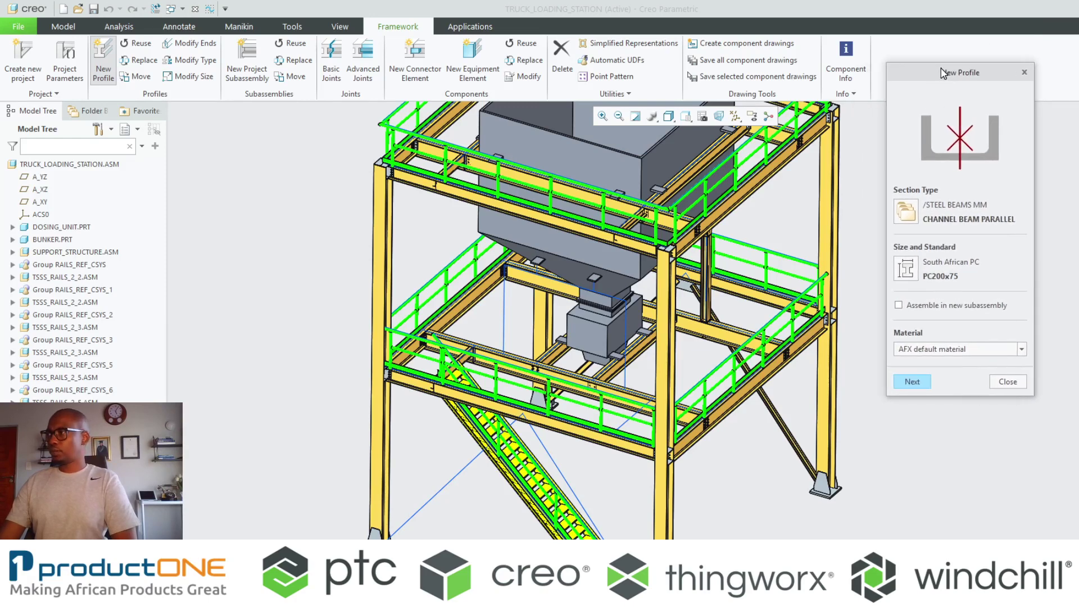
left_click(906, 210)
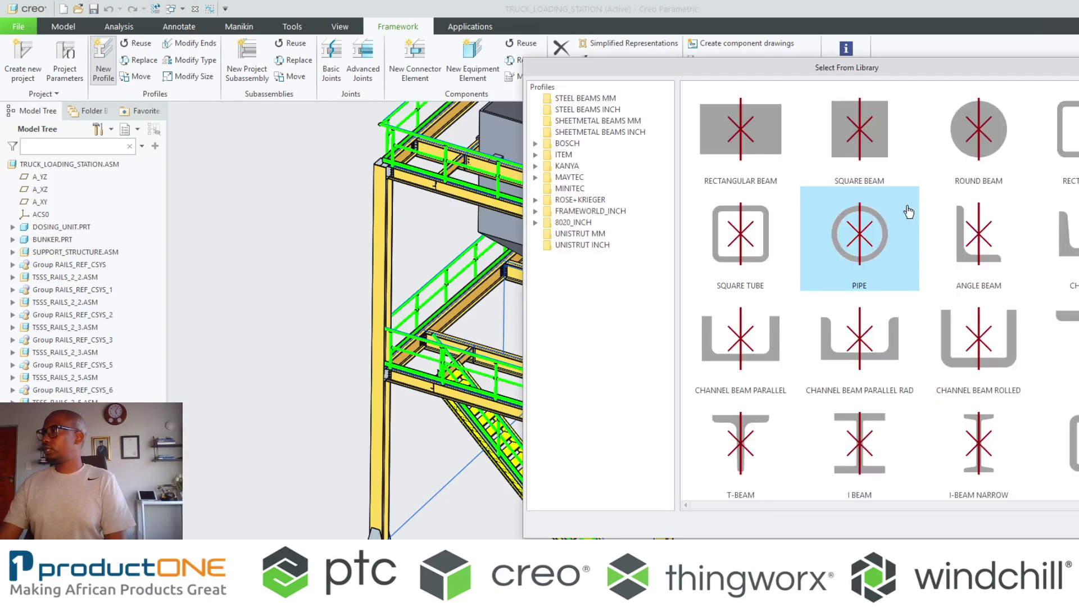
double_click(762, 351)
Set the channel profile to the South African PC standard, size PC200x75, and proceed to its placement.
left_click_drag(955, 108, 780, 86)
left_click(739, 403)
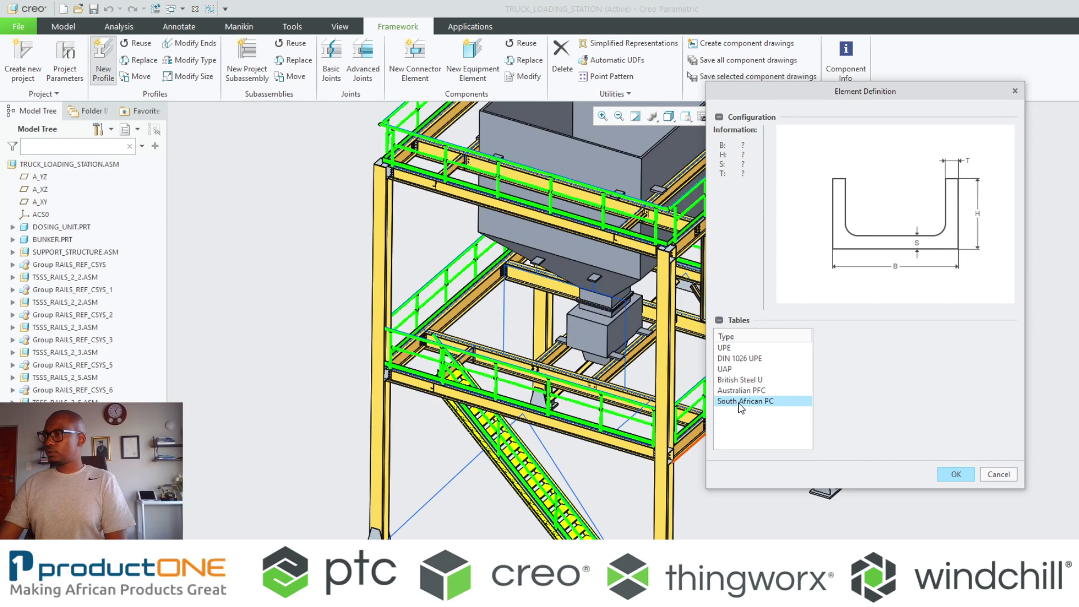
left_click(834, 371)
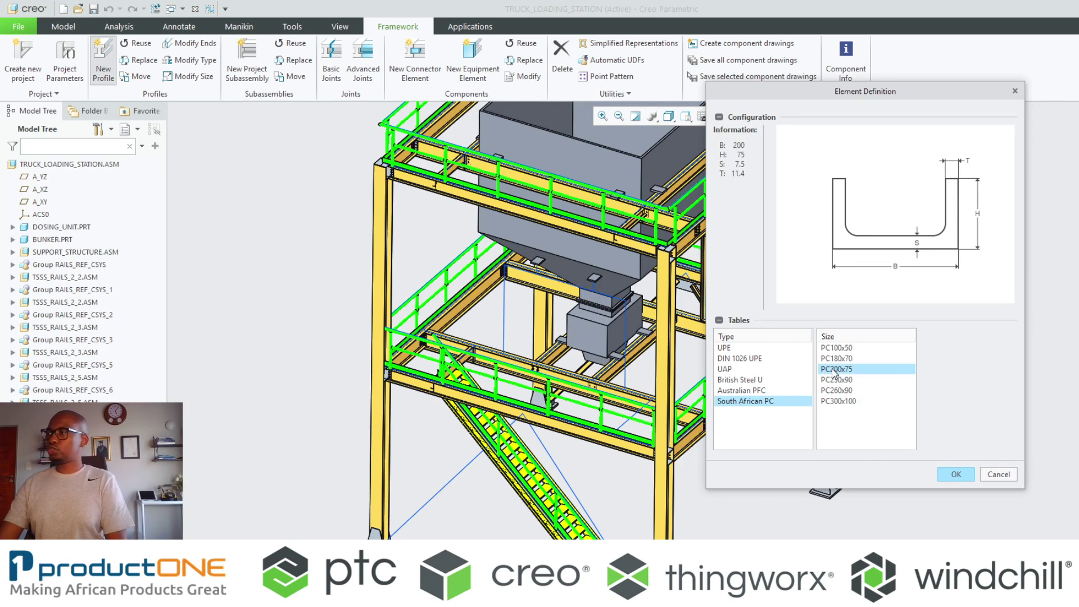
left_click(958, 475)
key("Return")
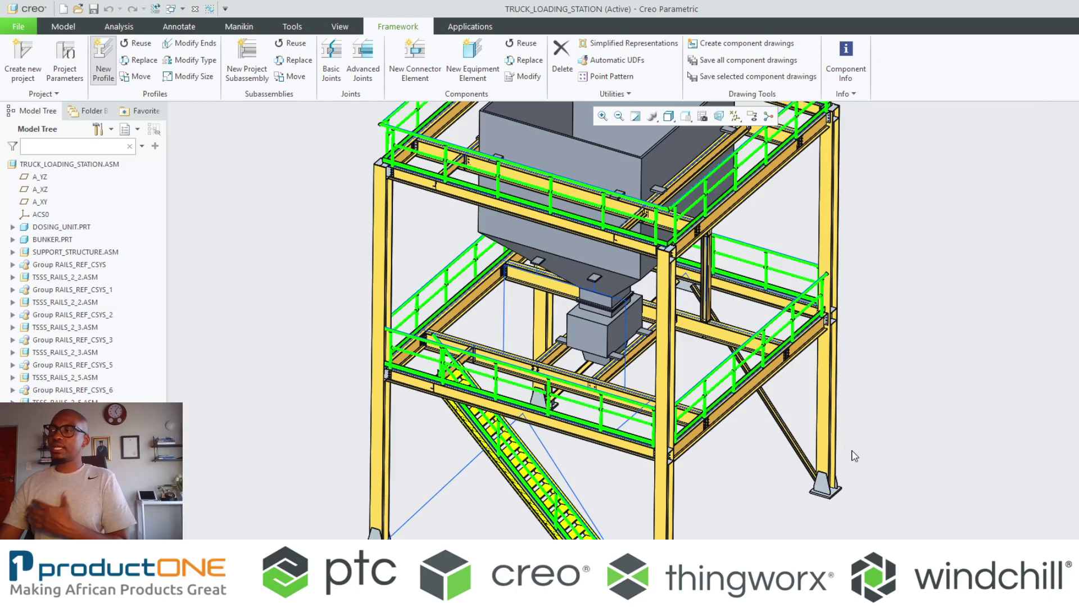
Place the channel profile along the diagonal curve rising from the base of the column beside the stairs.
scroll(413, 514, "up", 3)
left_click(413, 494)
scroll(424, 535, "up", 3)
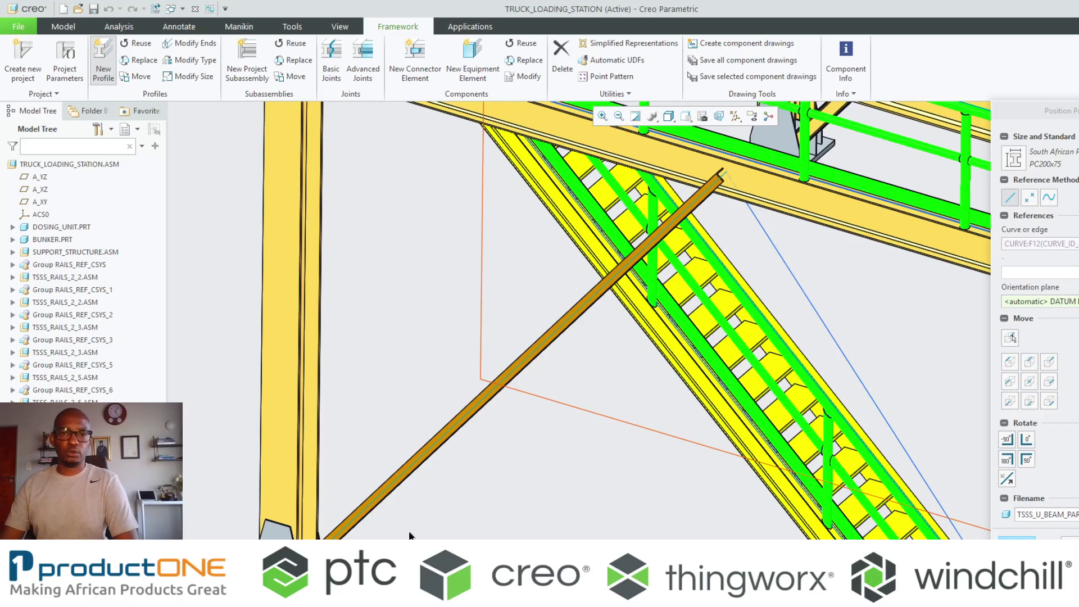
middle_click(409, 531)
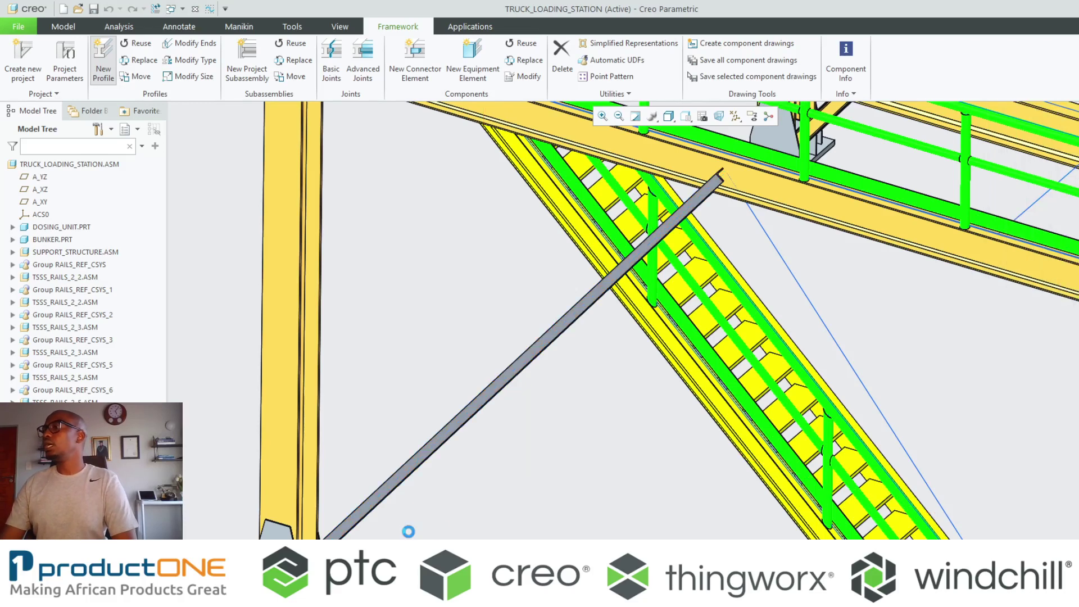
Place a second channel profile on the opposite diagonal curve, rotating it in 90° steps until its flat web faces outward.
left_click(808, 298)
scroll(487, 458, "down", 6)
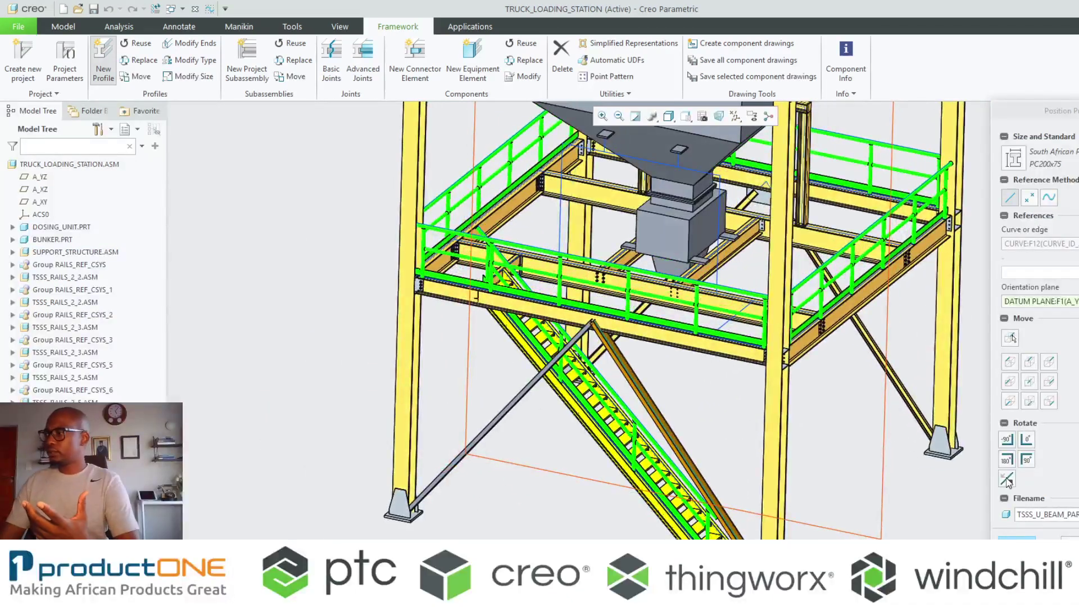
left_click(1007, 439)
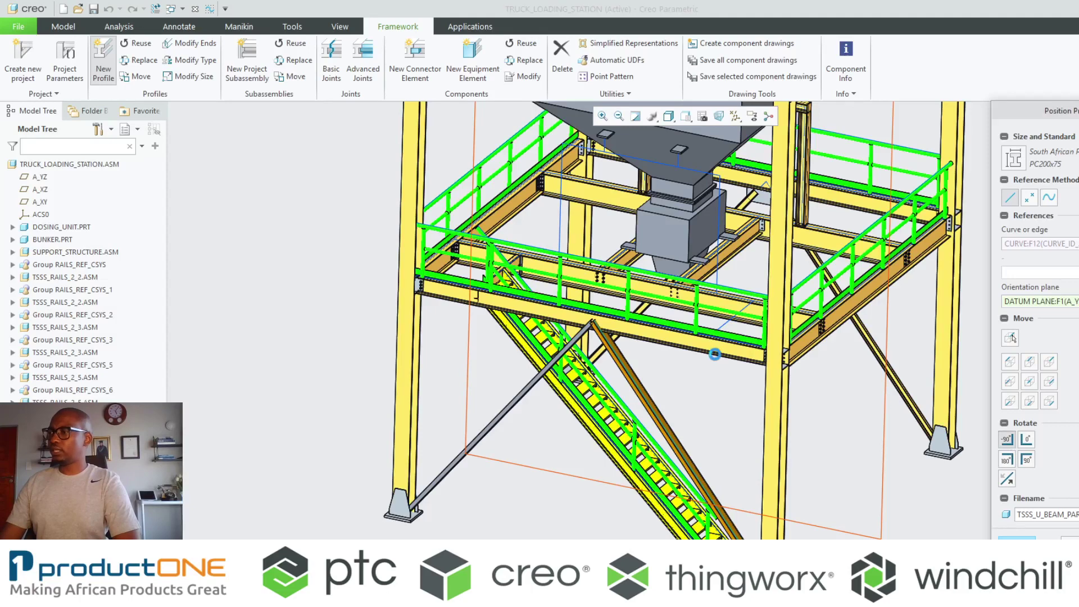
scroll(636, 354, "up", 4)
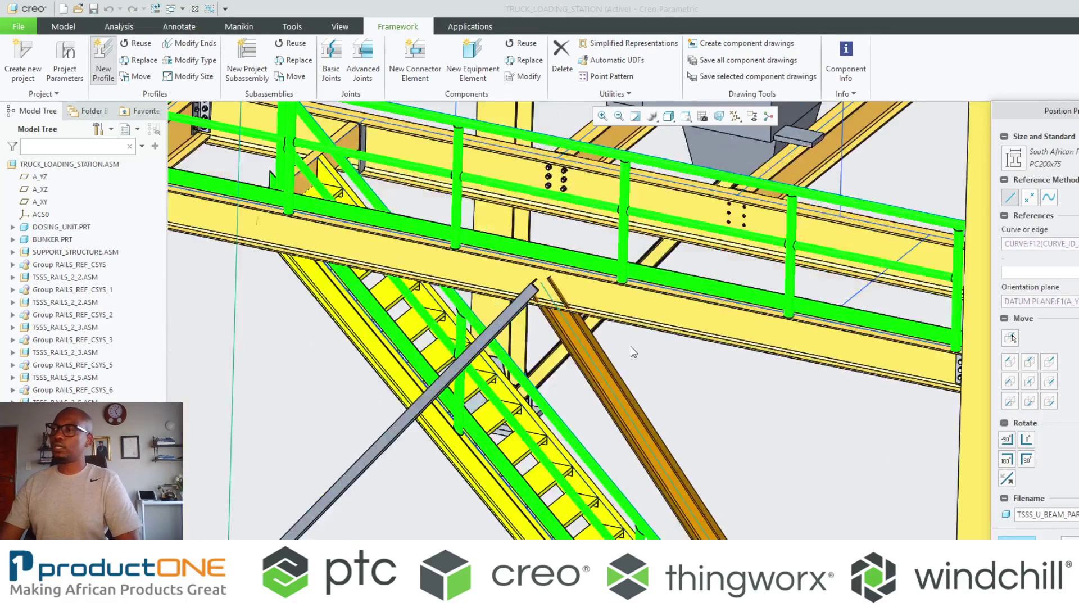
left_click(1028, 459)
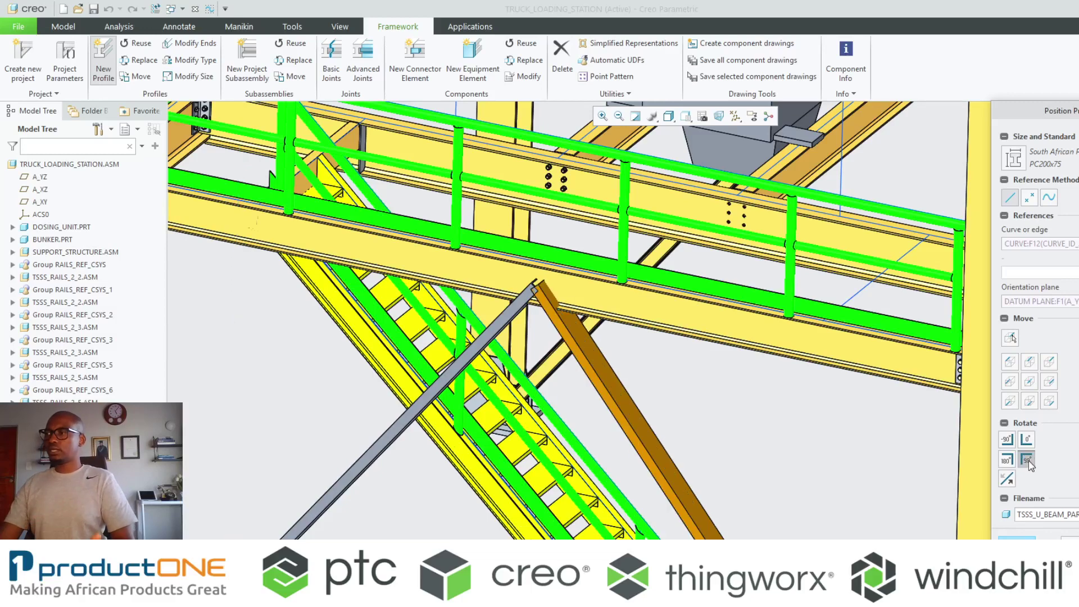
left_click(1027, 460)
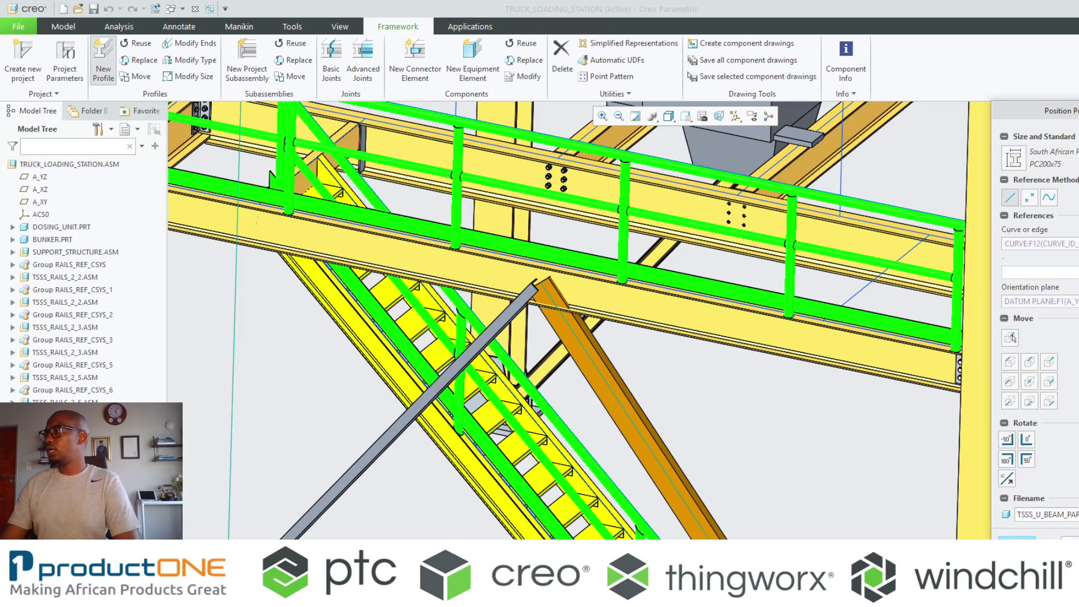
middle_click(891, 433)
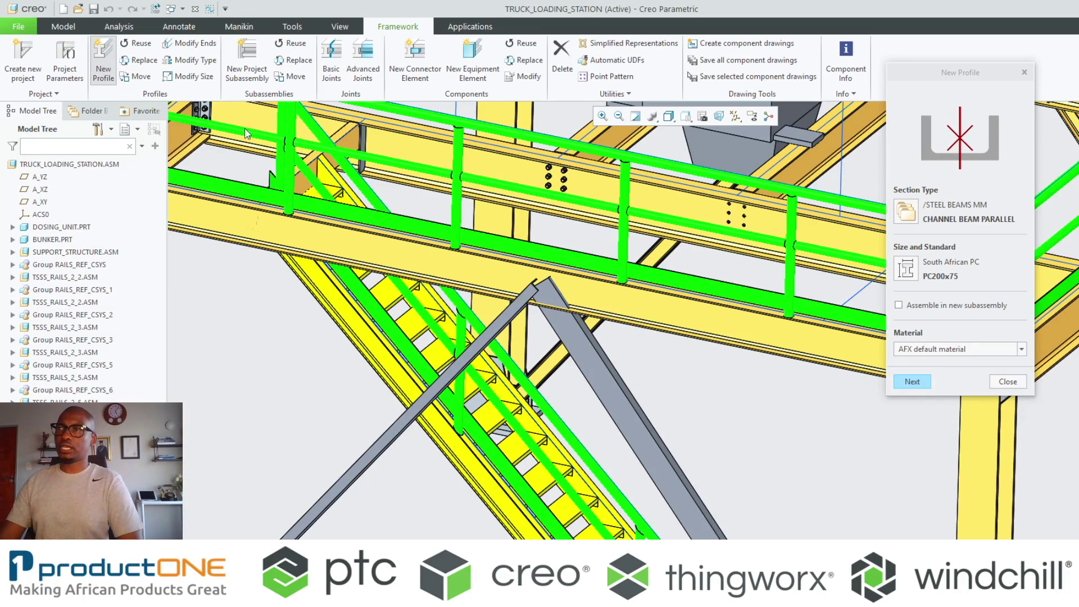
Rotate the first diagonal bracing profile by -90° with the Move Profile command.
left_click(135, 76)
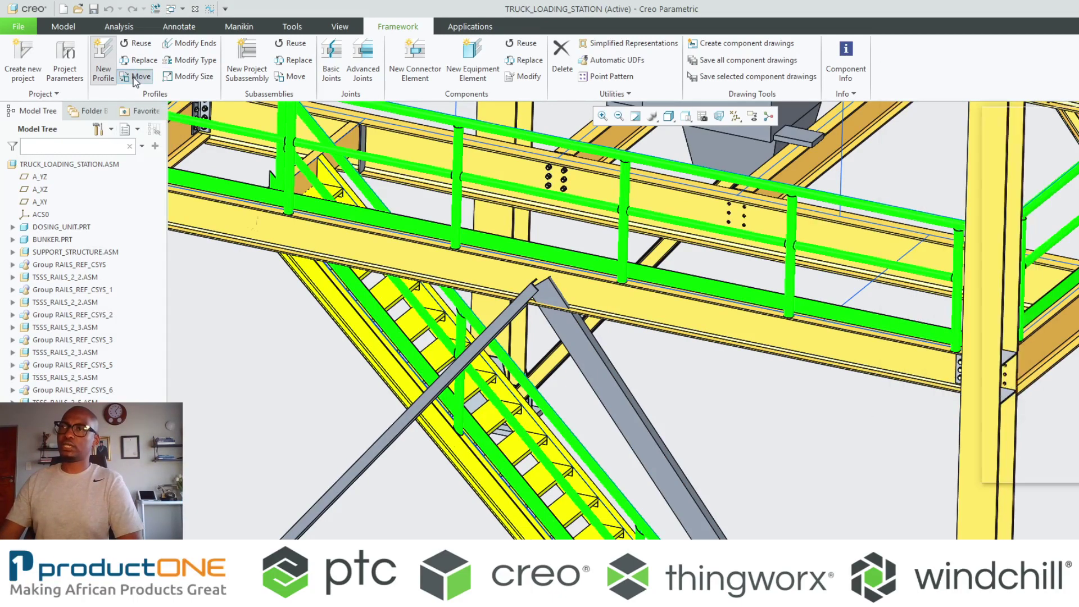
left_click(400, 427)
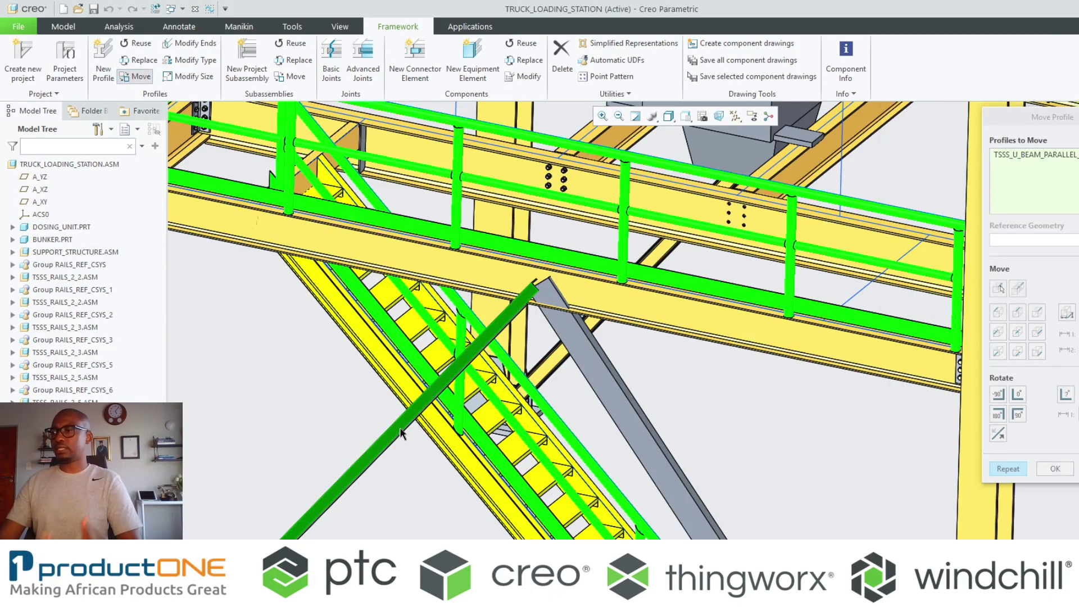
left_click(994, 398)
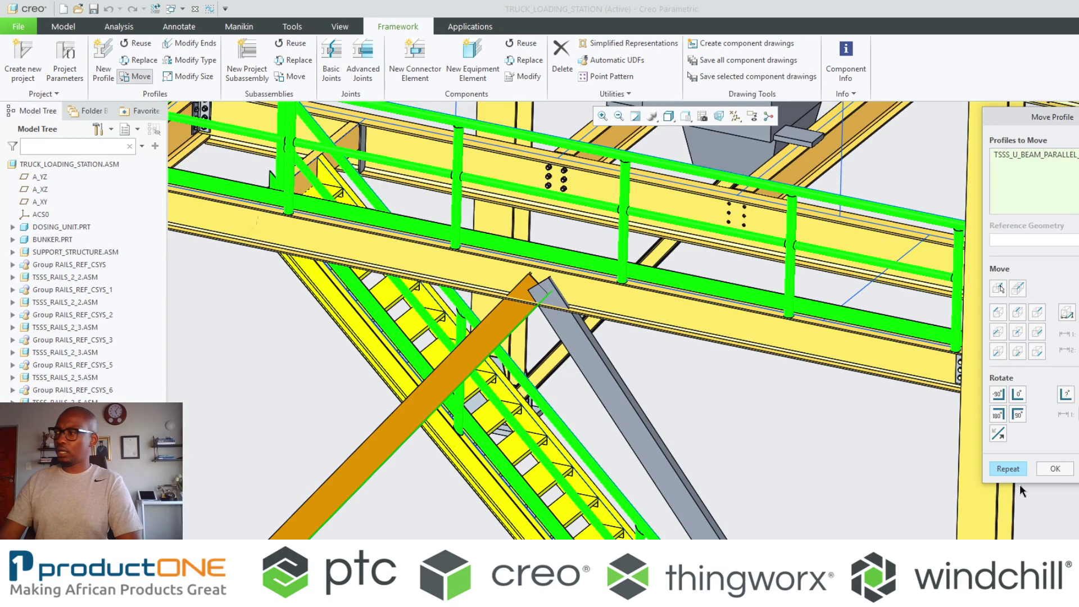
left_click(1055, 469)
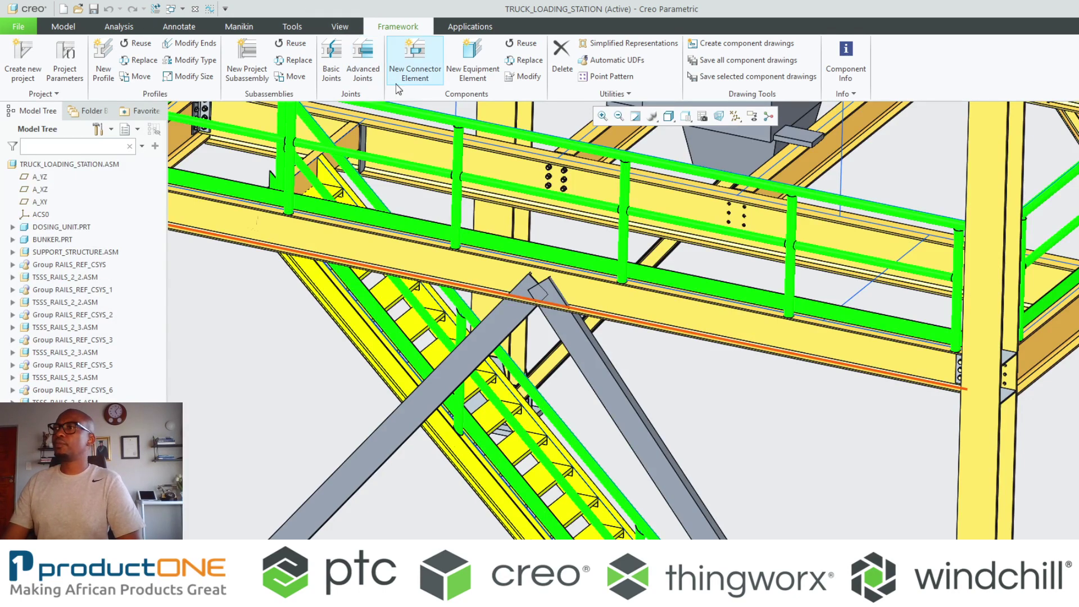
Start a new connector element of type BRACING PLATE DOUBLE from the steel construction BRACING PLATES library.
left_click(423, 63)
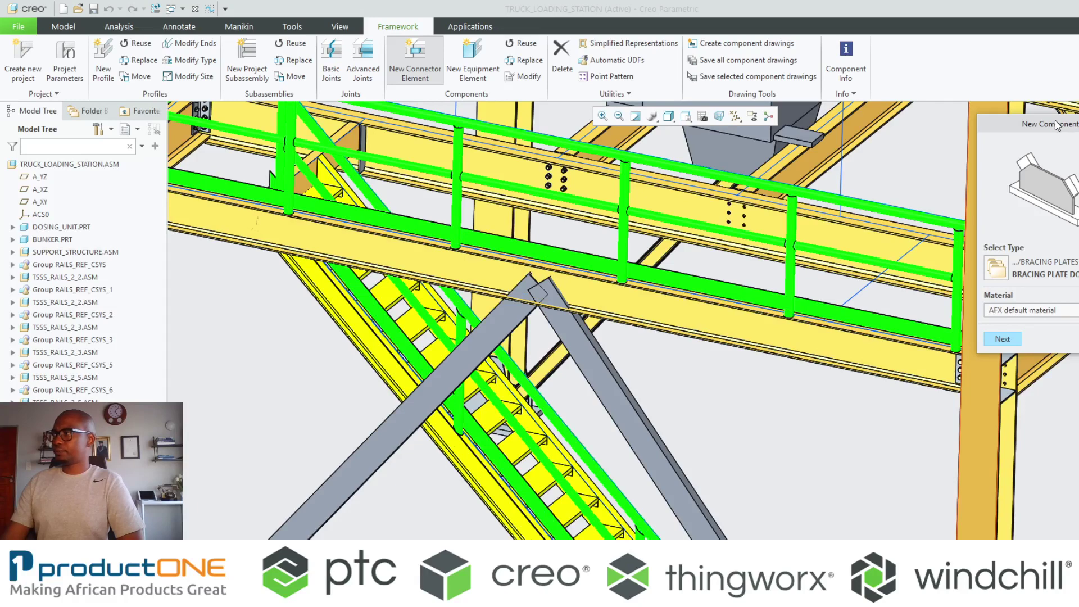
left_click_drag(1057, 124, 931, 123)
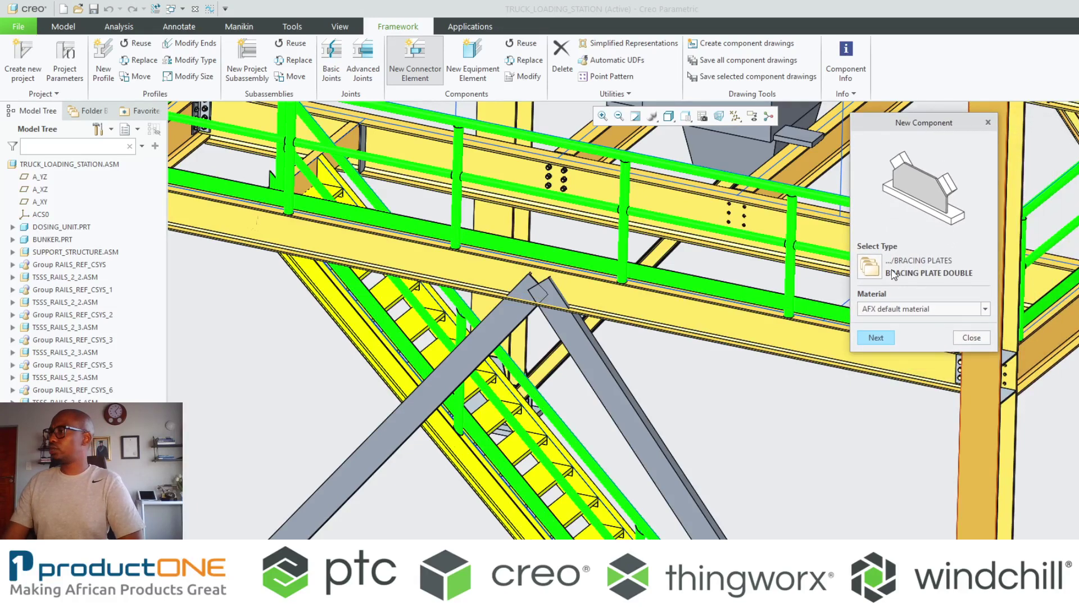
left_click(875, 268)
left_click(731, 128)
left_click(998, 125)
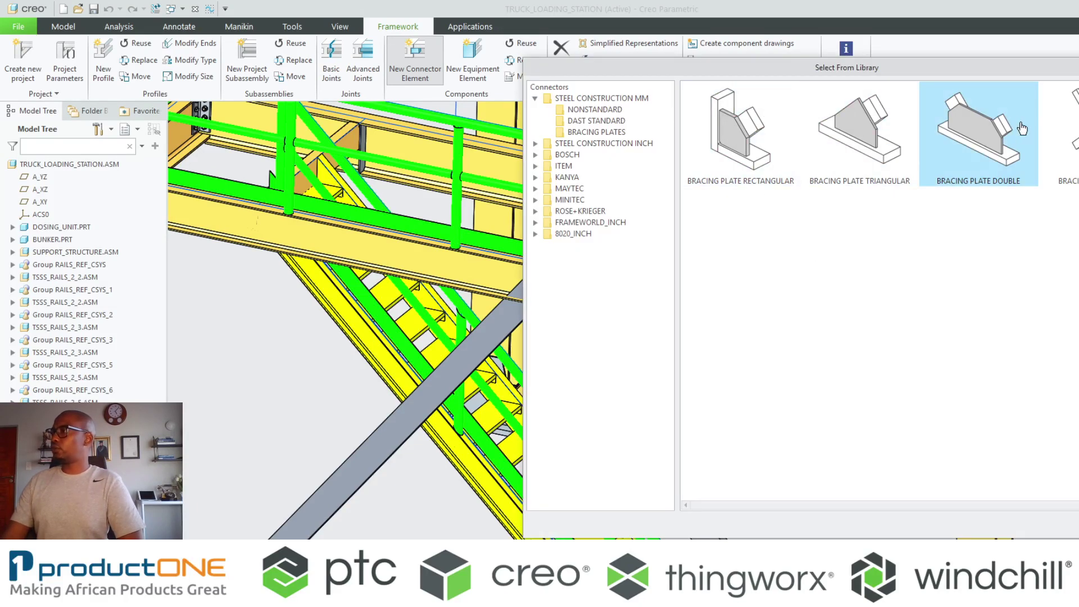
double_click(991, 132)
left_click(877, 339)
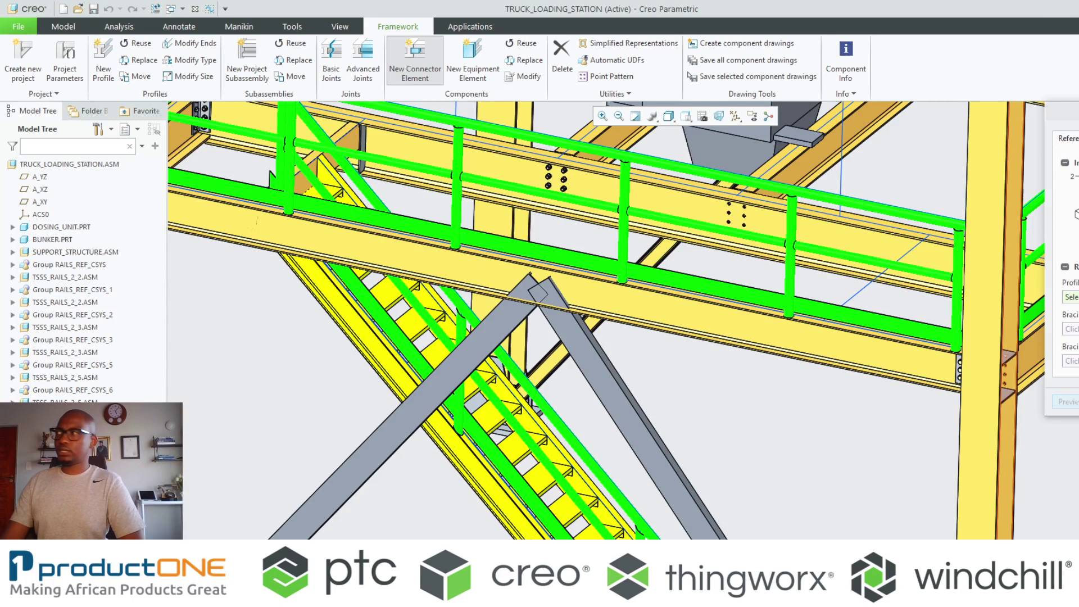
Create the double bracing plate between the lower platform beam's underside and the outer faces of both diagonal braces, using default dimensions.
left_click_drag(1066, 113, 972, 93)
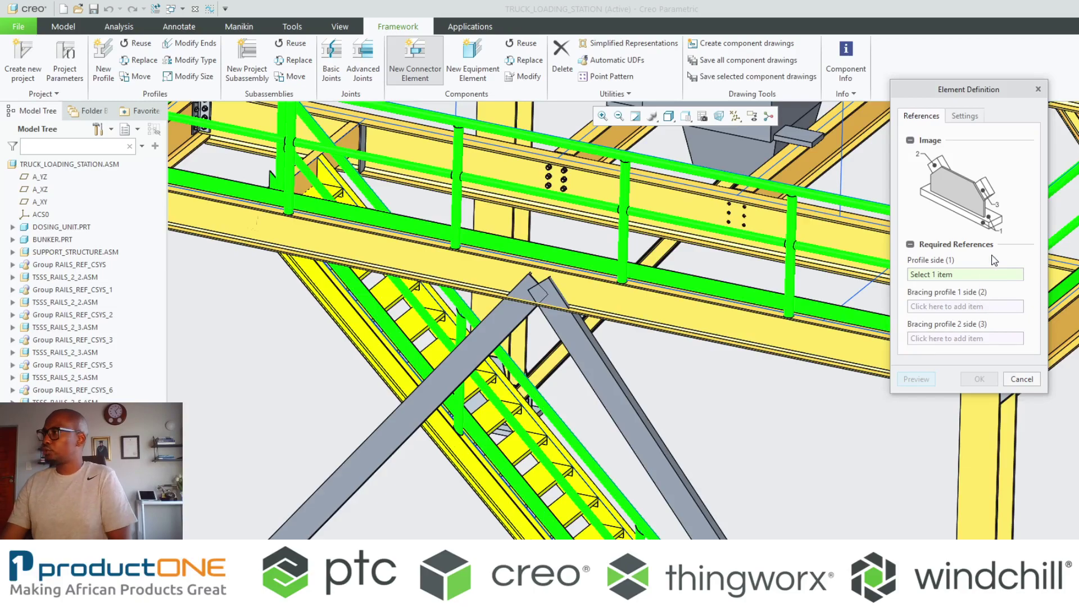
scroll(616, 255, "up", 5)
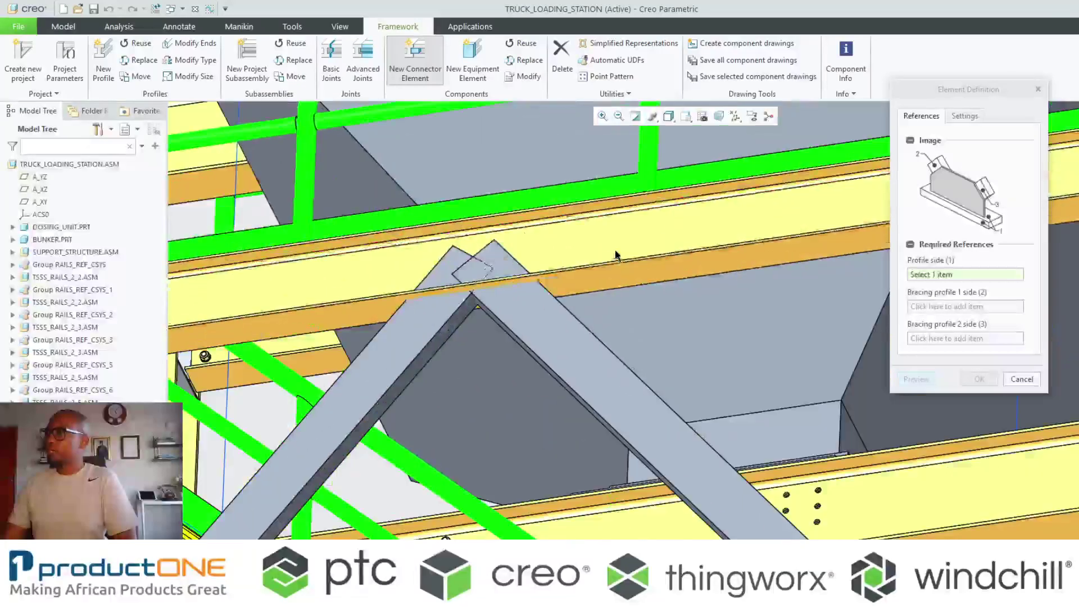
left_click(617, 256)
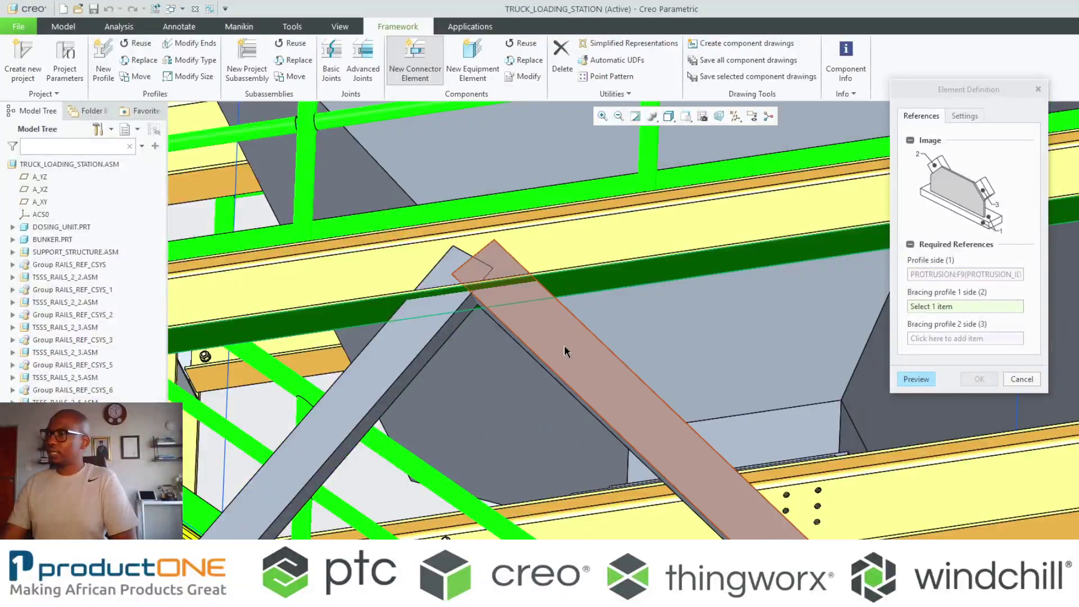
left_click(558, 353)
left_click(413, 332)
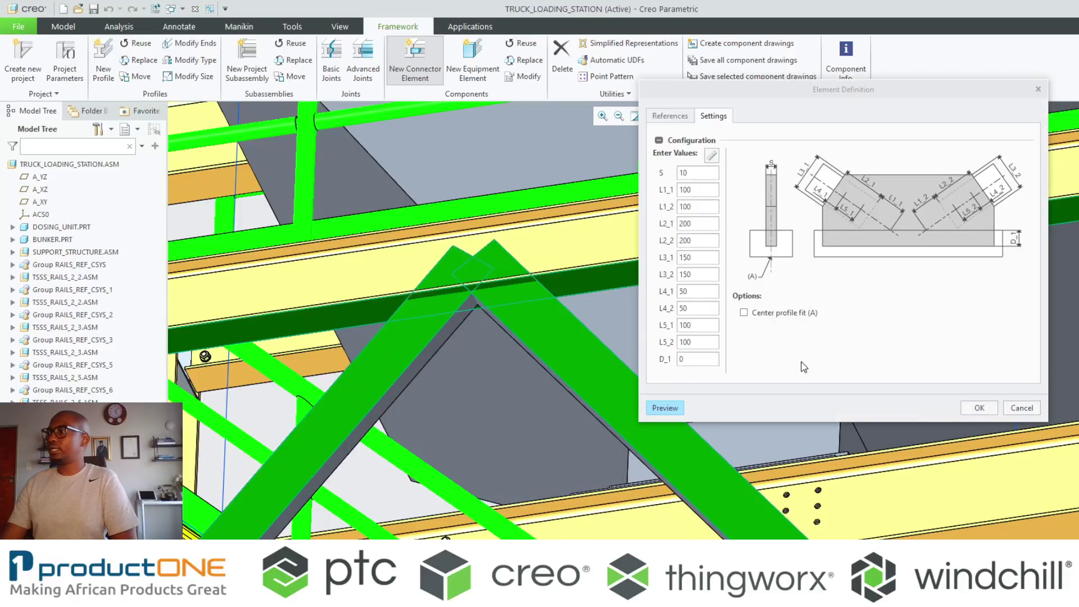
left_click(984, 410)
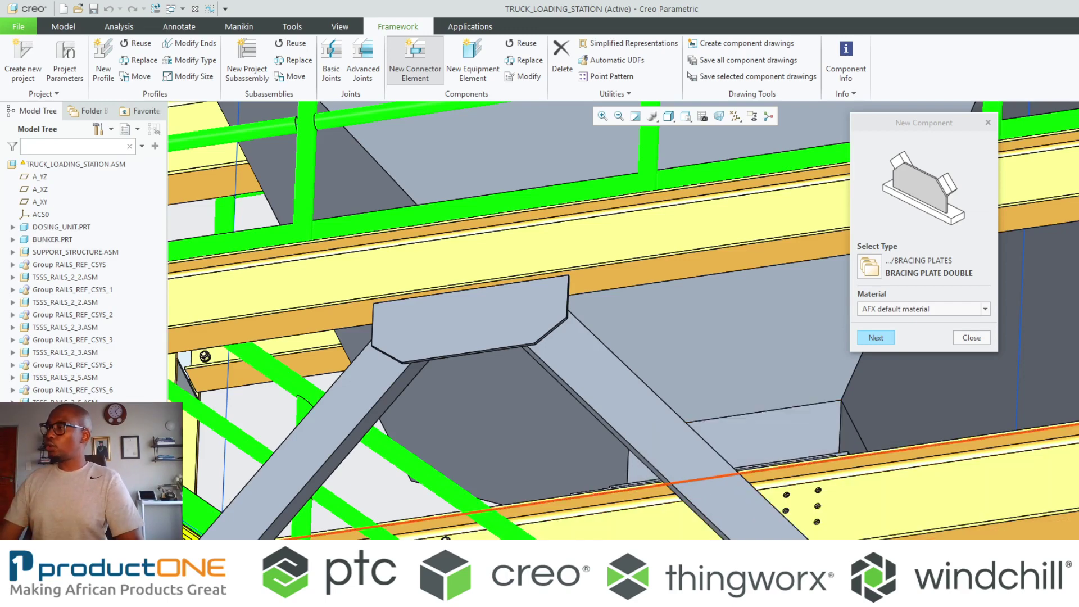
left_click(973, 337)
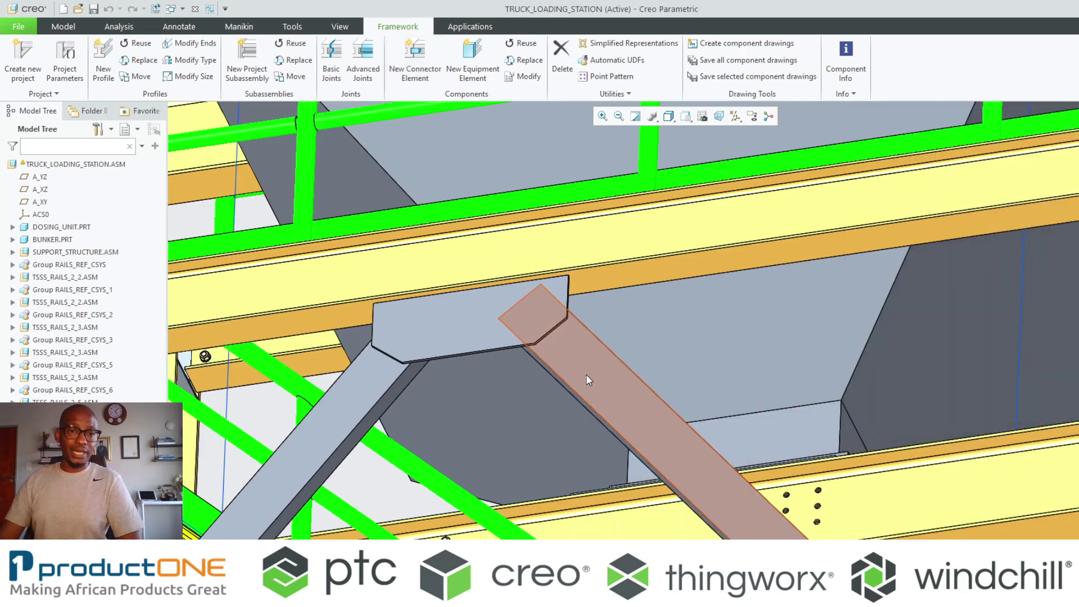
scroll(798, 233, "down", 6)
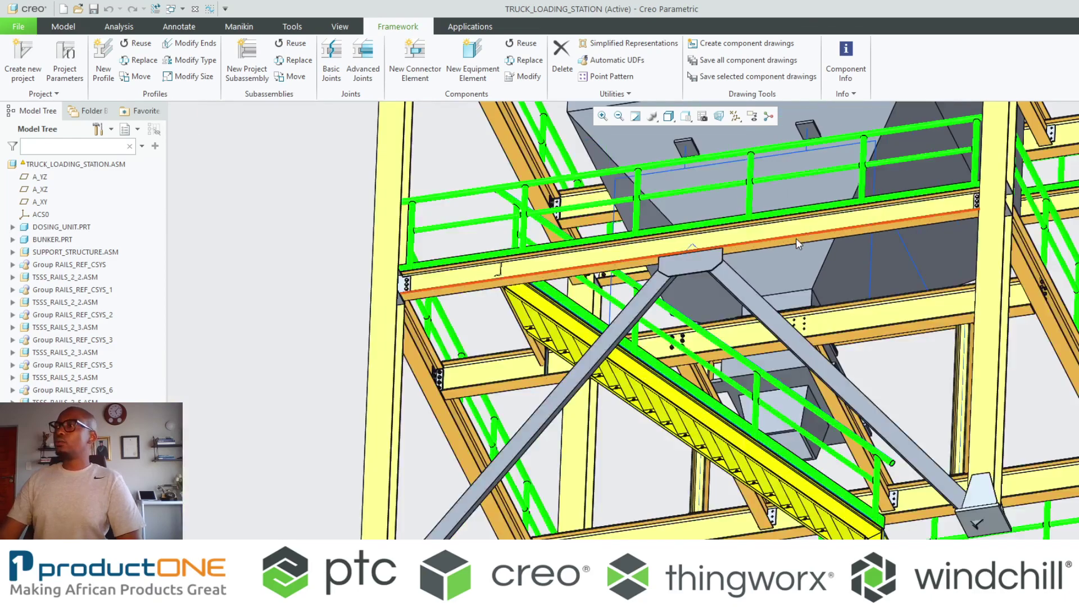
Trim the foot of one diagonal brace with the Planar Trim joint, first against the base plate's top face, then against the column face.
middle_click_drag(786, 251, 590, 112, "shift")
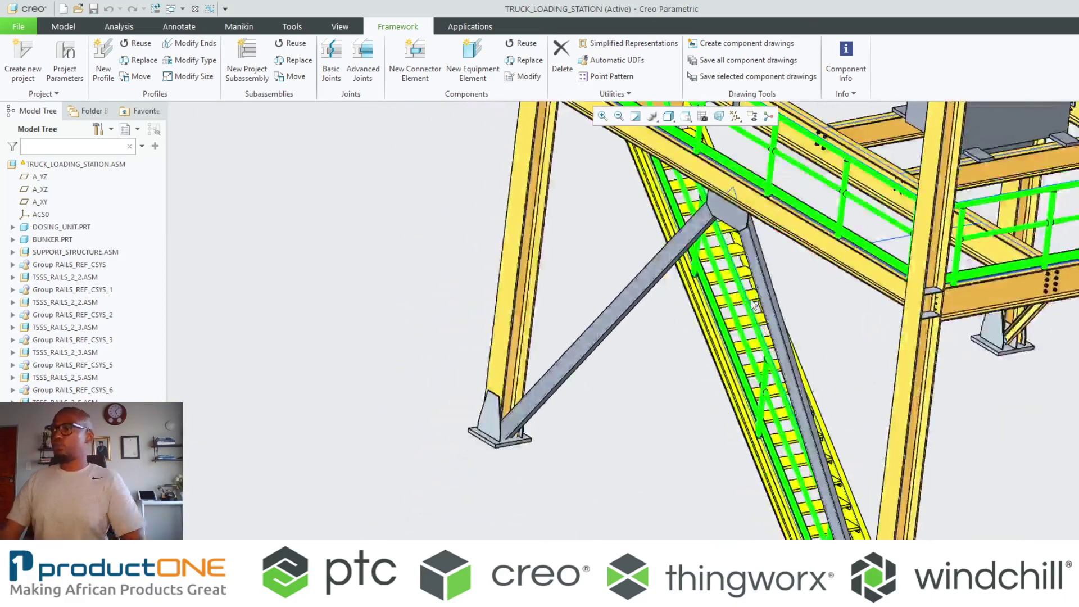
scroll(569, 468, "up", 5)
scroll(569, 467, "up", 5)
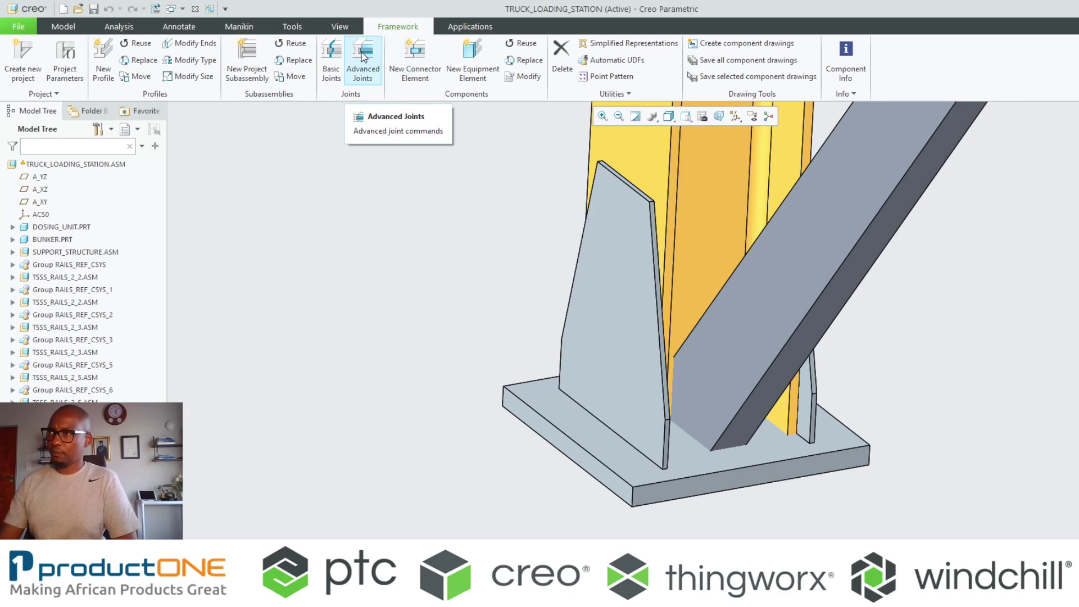
left_click(363, 70)
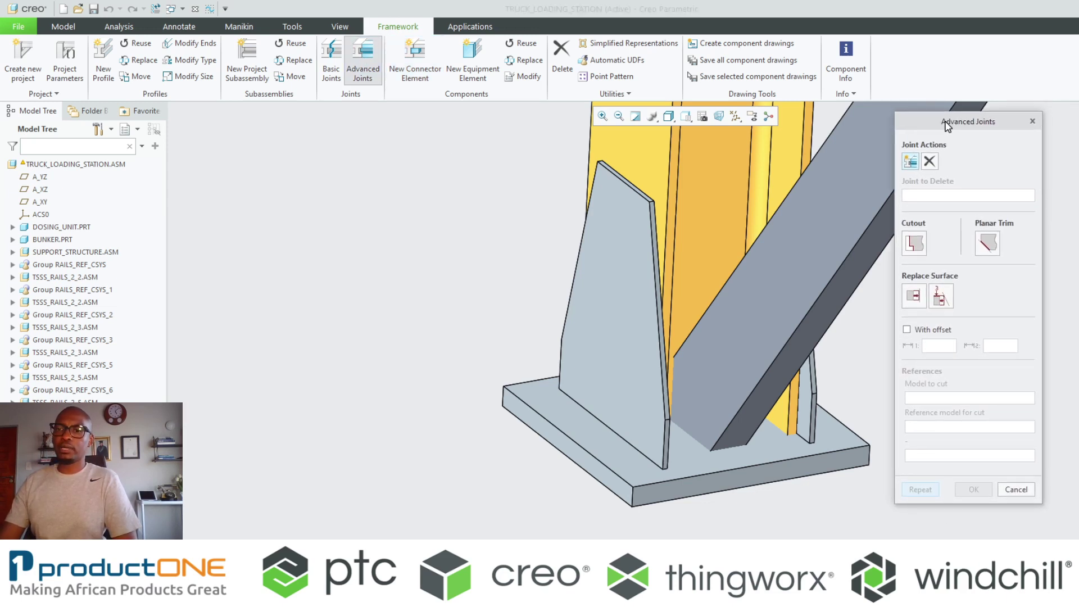
left_click(995, 240)
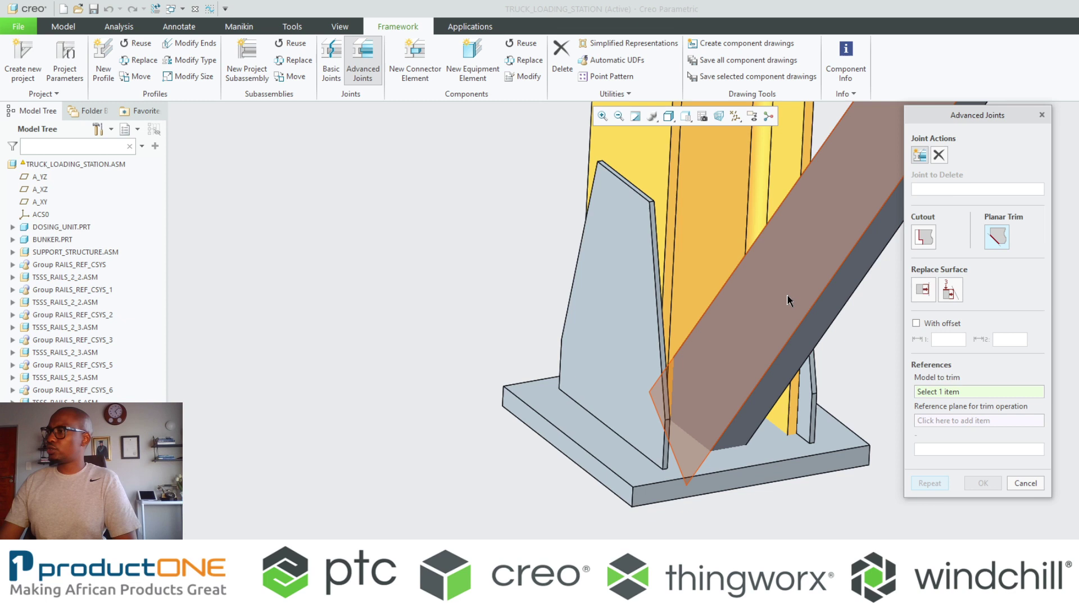
left_click(820, 299)
left_click(755, 448)
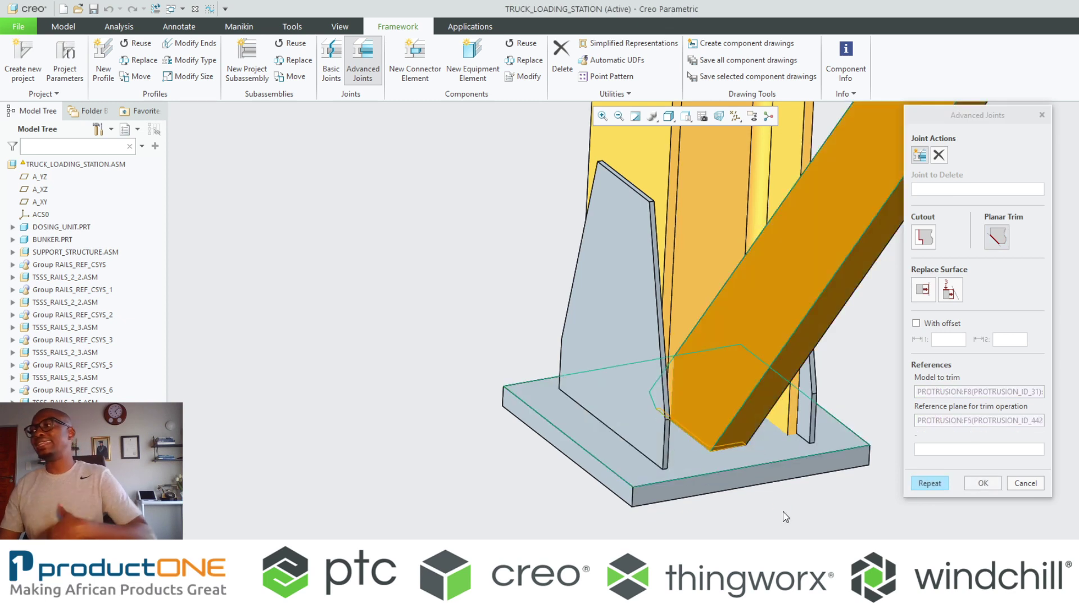
middle_click(784, 511)
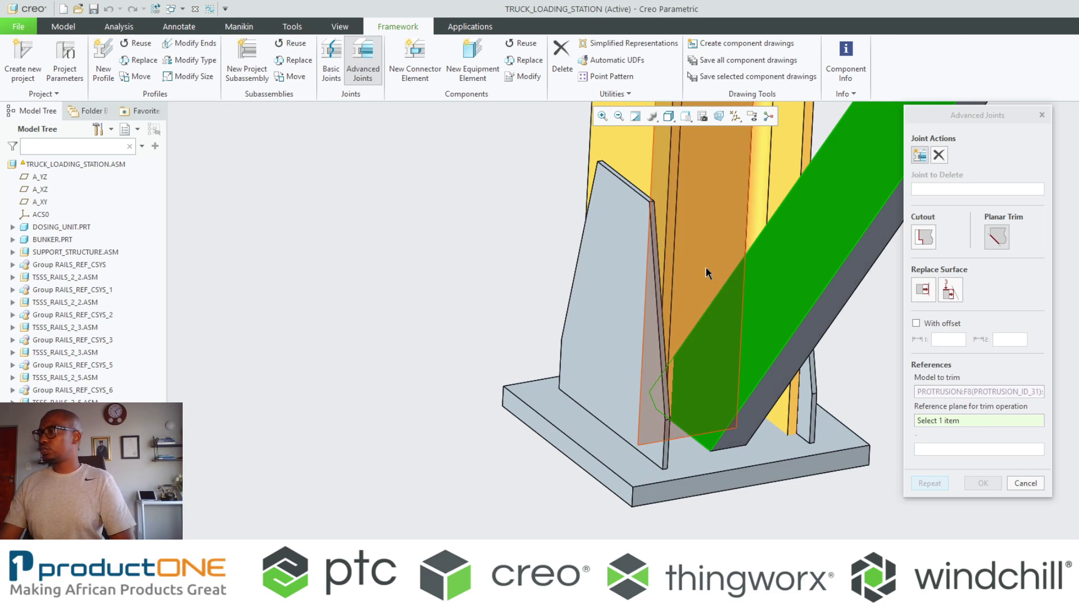
left_click(707, 505)
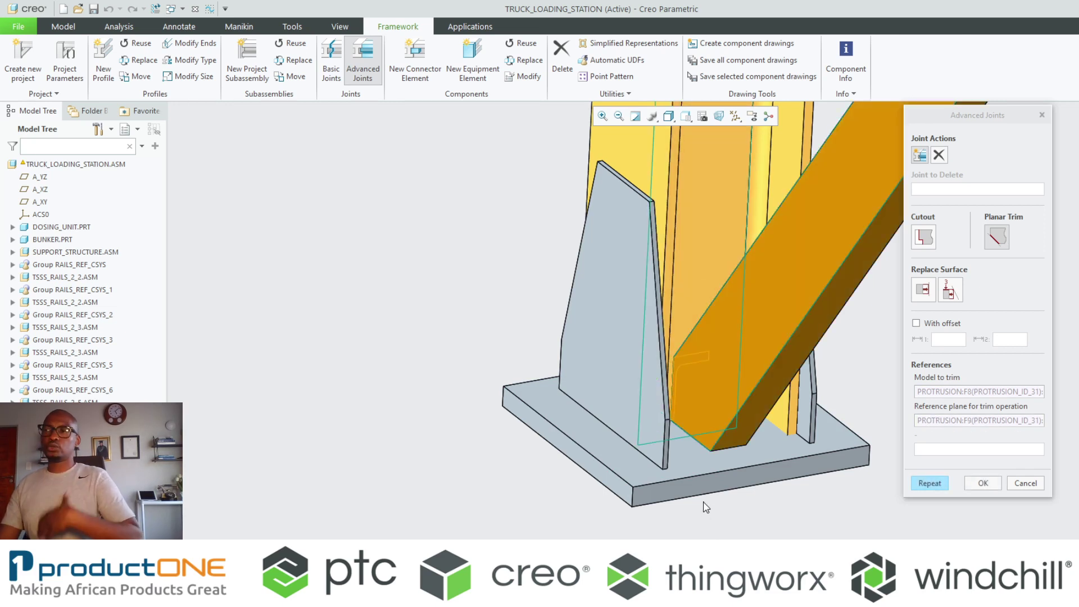
middle_click(302, 501)
Trim the foot of the opposite diagonal brace with Planar Trim against its base plate's top face and the adjacent column face.
scroll(303, 500, "up", 5)
scroll(306, 499, "up", 5)
middle_click_drag(305, 499, 478, 516)
scroll(661, 402, "down", 10)
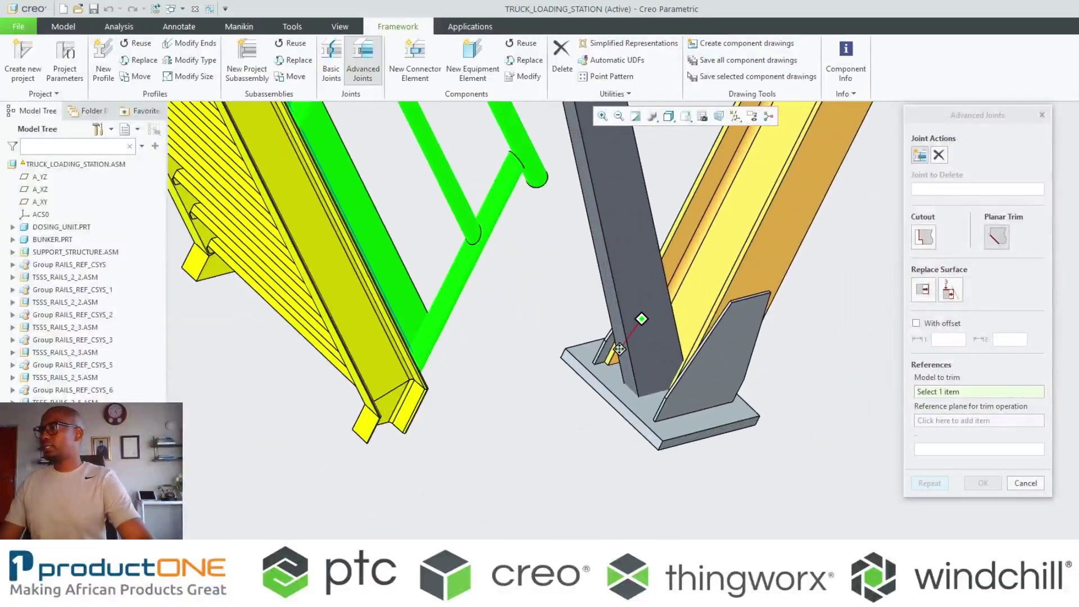
left_click(619, 352)
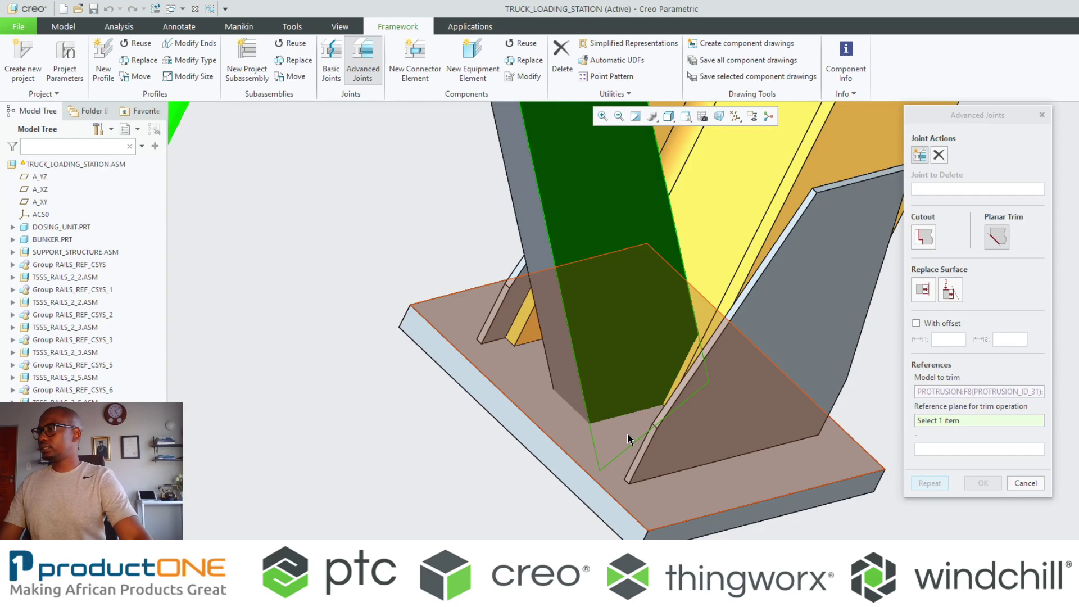
left_click(562, 433)
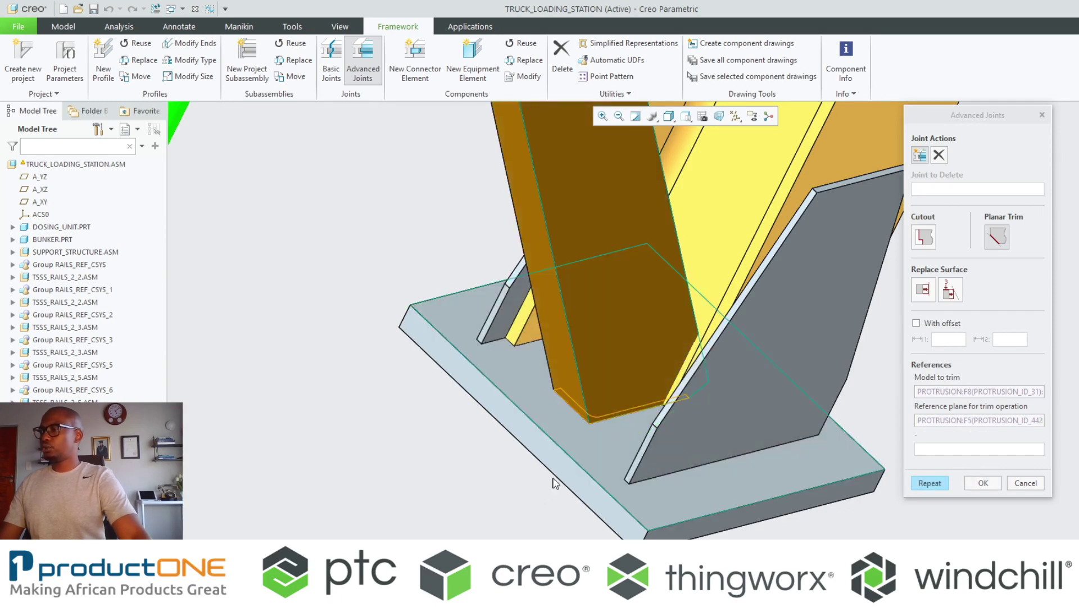
left_click(629, 318)
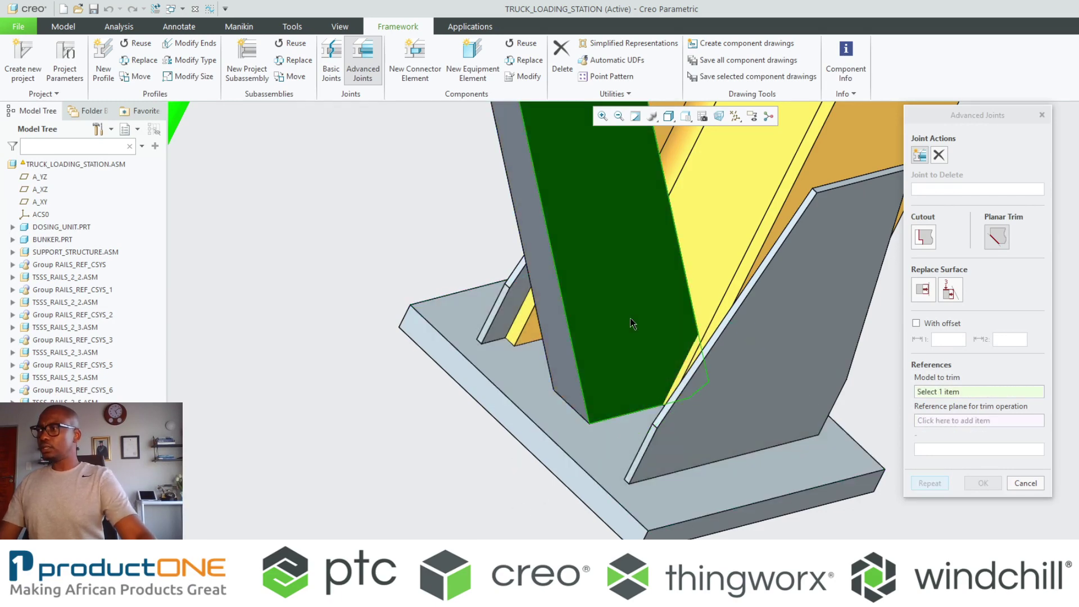
left_click(631, 270)
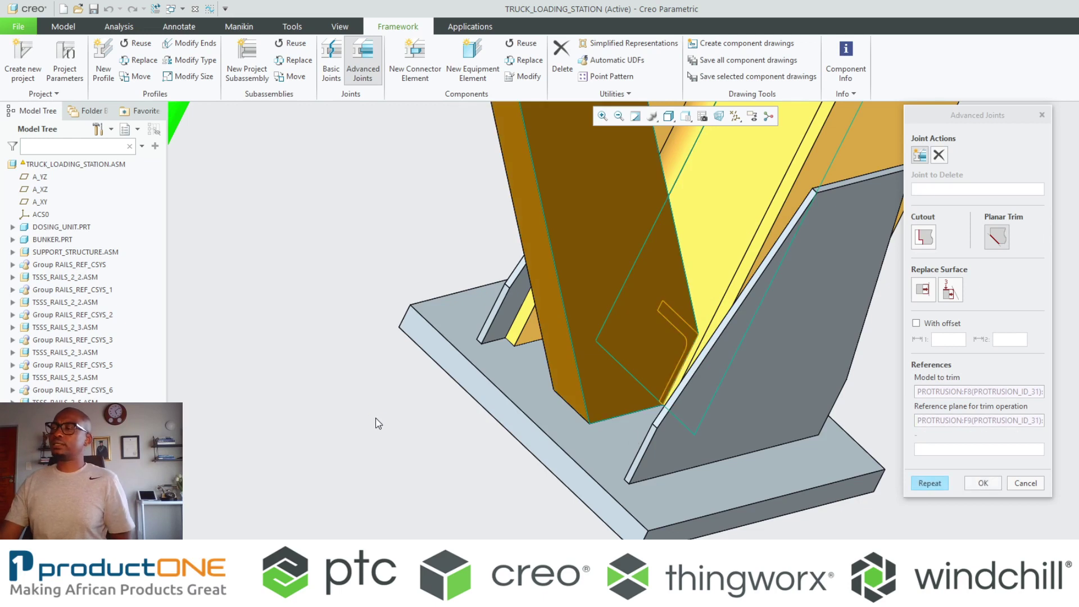
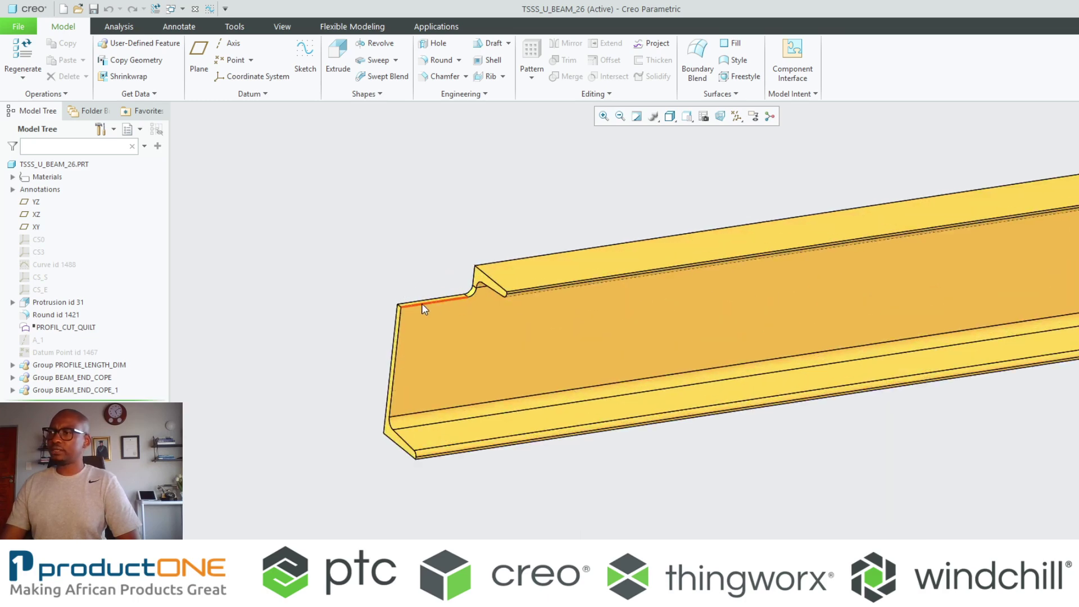
Close the TSSS_U_BEAM_26 part window and inspect the channel's coped end connection in the truck loading station assembly.
left_click(195, 9)
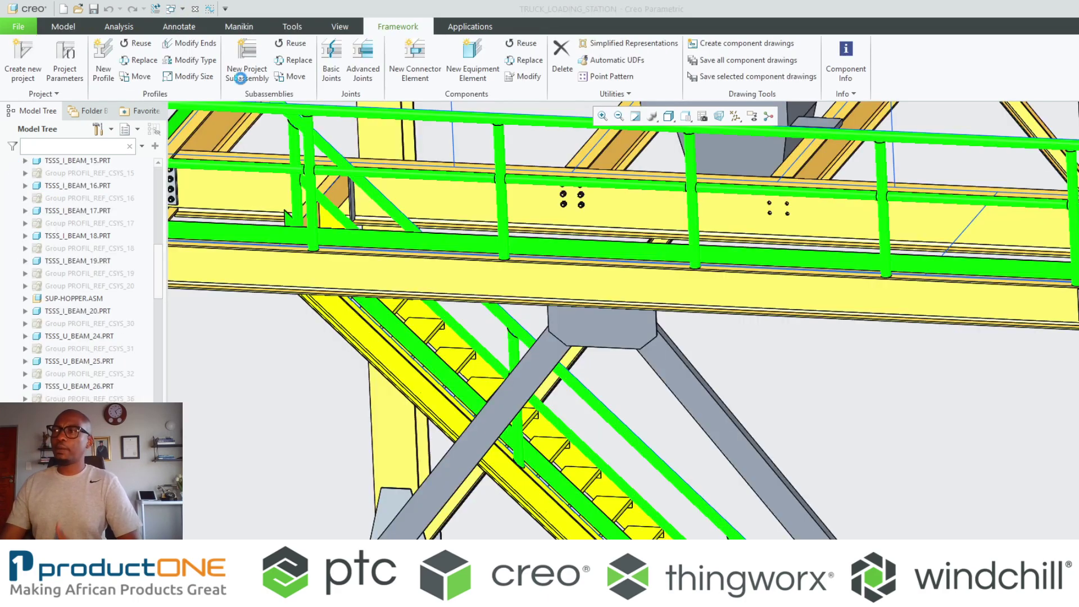
middle_click_drag(417, 254, 495, 197)
scroll(731, 202, "up", 5)
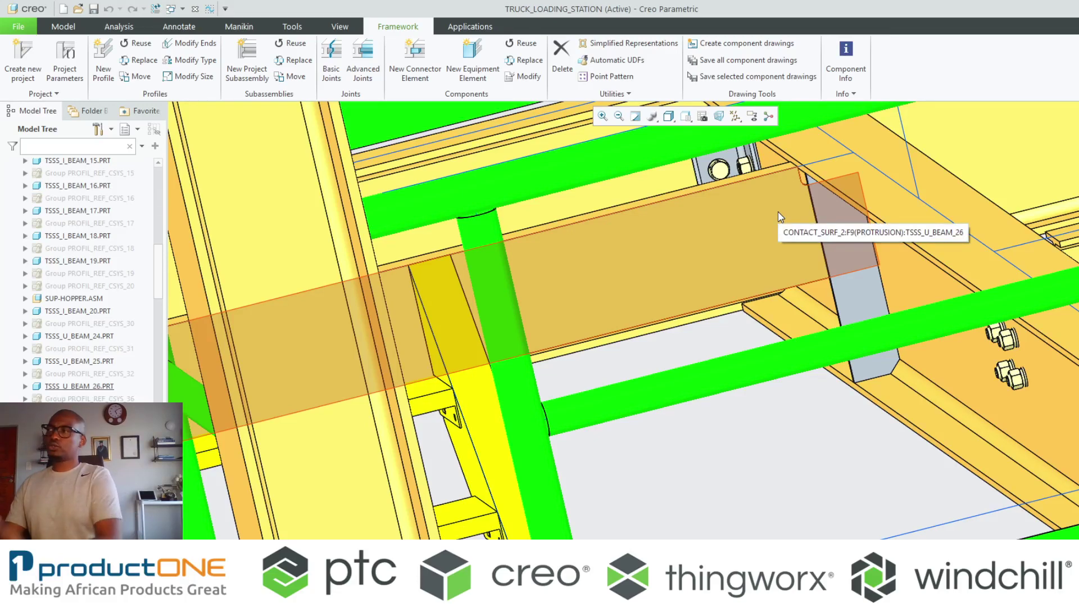
scroll(735, 244, "down", 5)
middle_click_drag(544, 335, 607, 348)
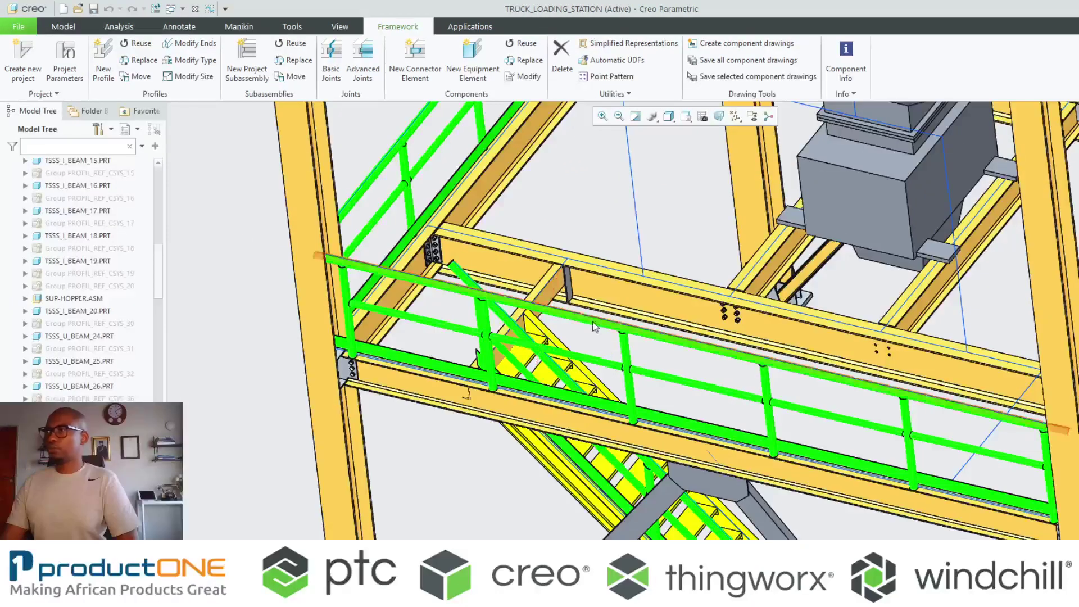
Reuse the coped channel TSSS_U_BEAM_26 on the matching curve near the platform's other end and rotate it by 180°.
scroll(556, 304, "up", 3)
left_click(537, 278)
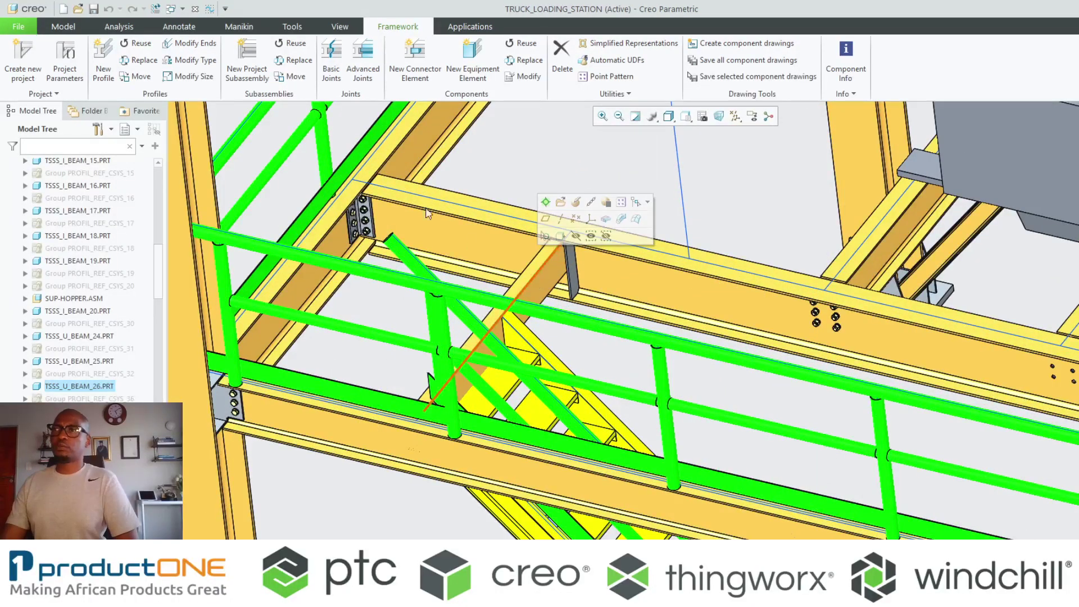
left_click(137, 43)
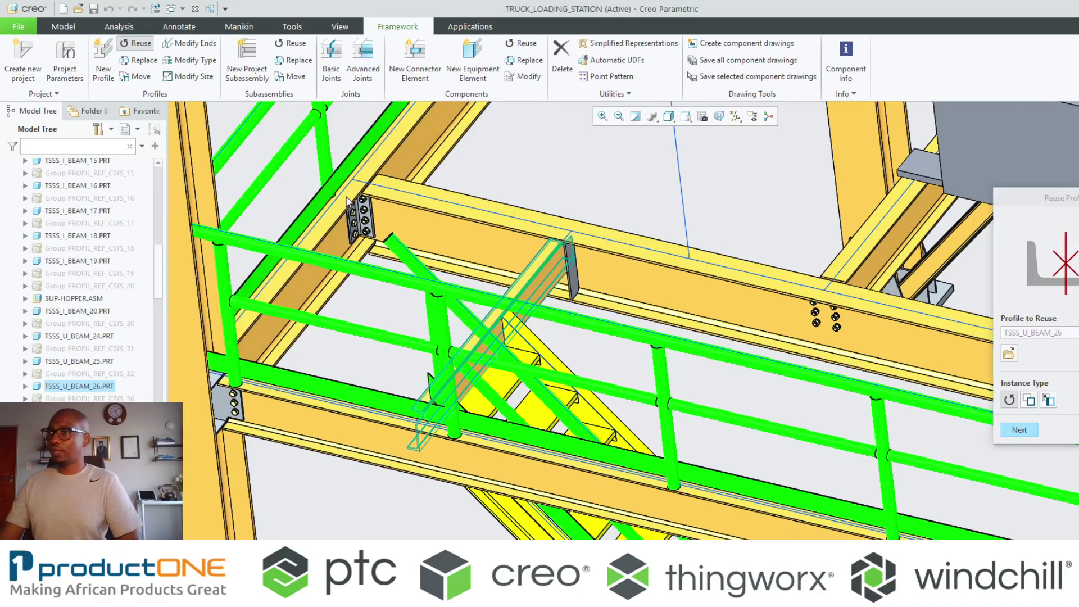
middle_click(477, 229)
scroll(476, 230, "down", 4)
scroll(453, 306, "up", 6)
left_click(470, 336)
middle_click_drag(485, 358, 619, 165)
left_click(1007, 461)
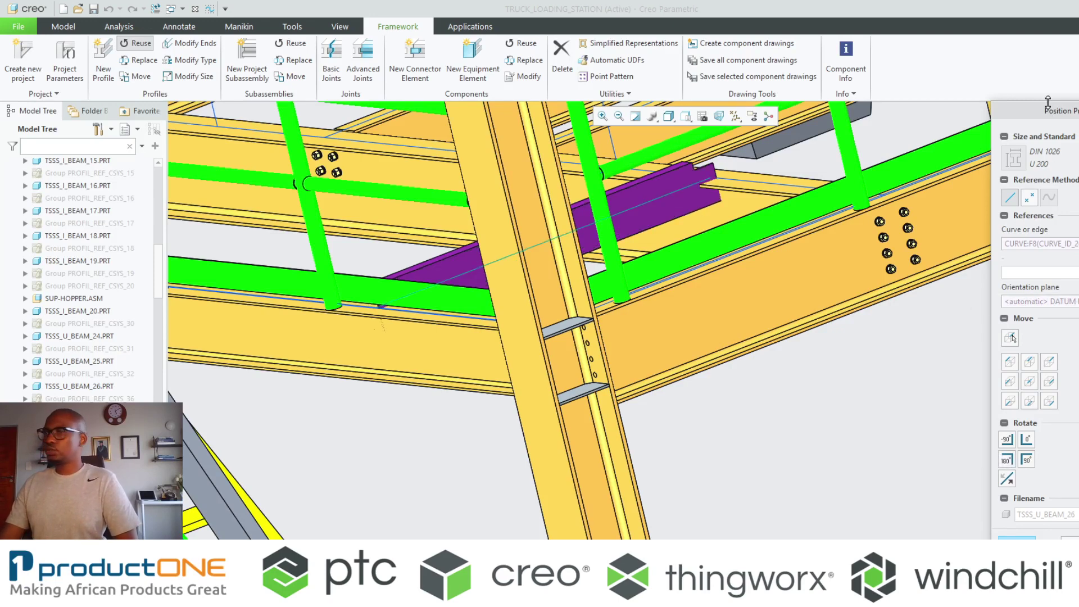
Position the reused channel at top-center on its curve, accept the placement and finish the profile reuse.
left_click_drag(1047, 117, 926, 96)
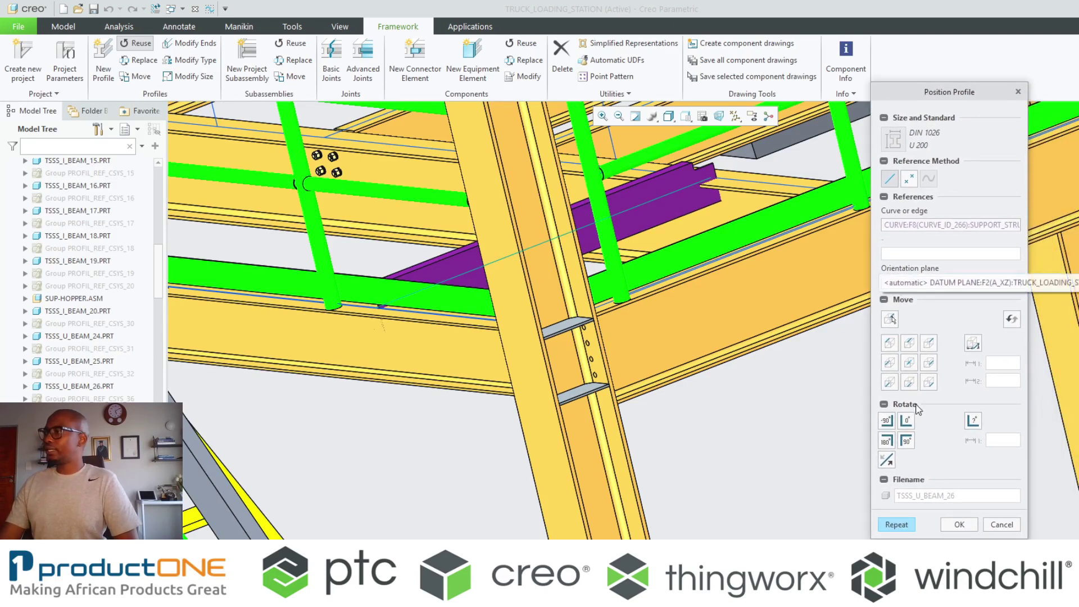
left_click(909, 342)
scroll(655, 214, "up", 3)
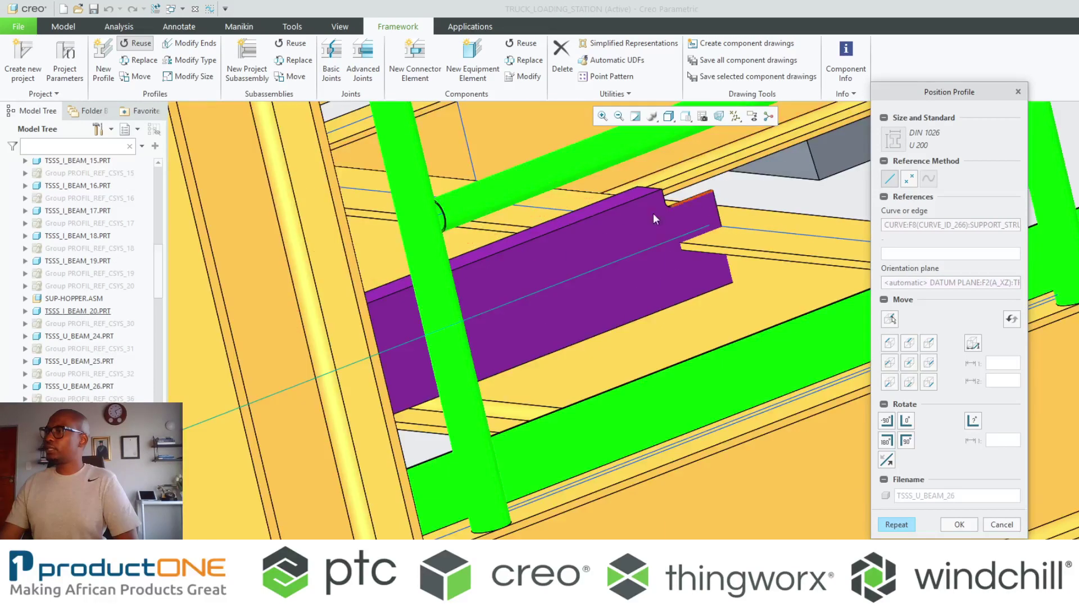
left_click(912, 344)
left_click(912, 344)
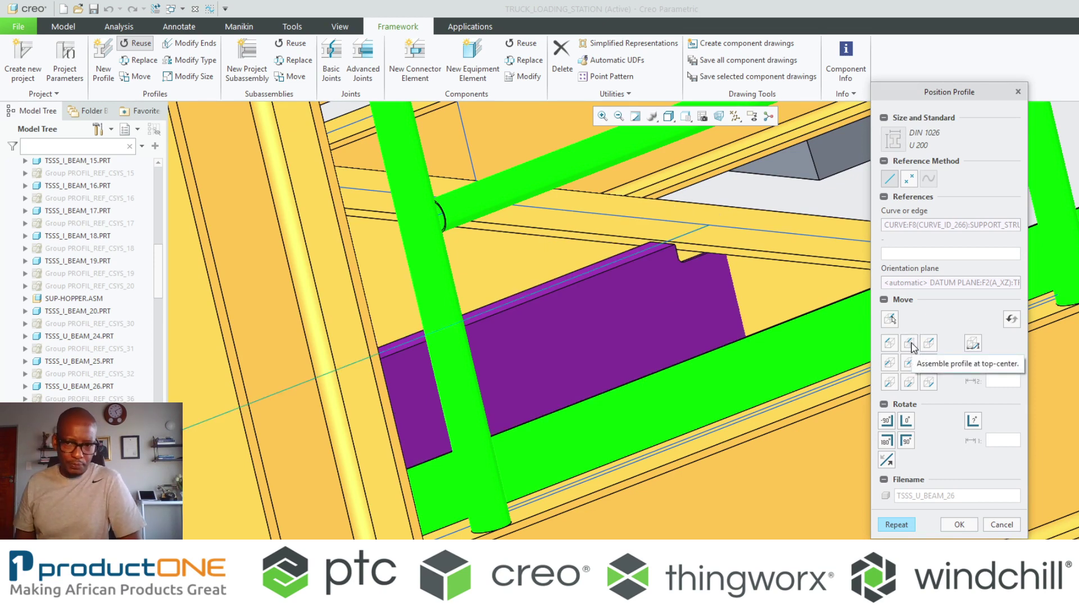
left_click(960, 524)
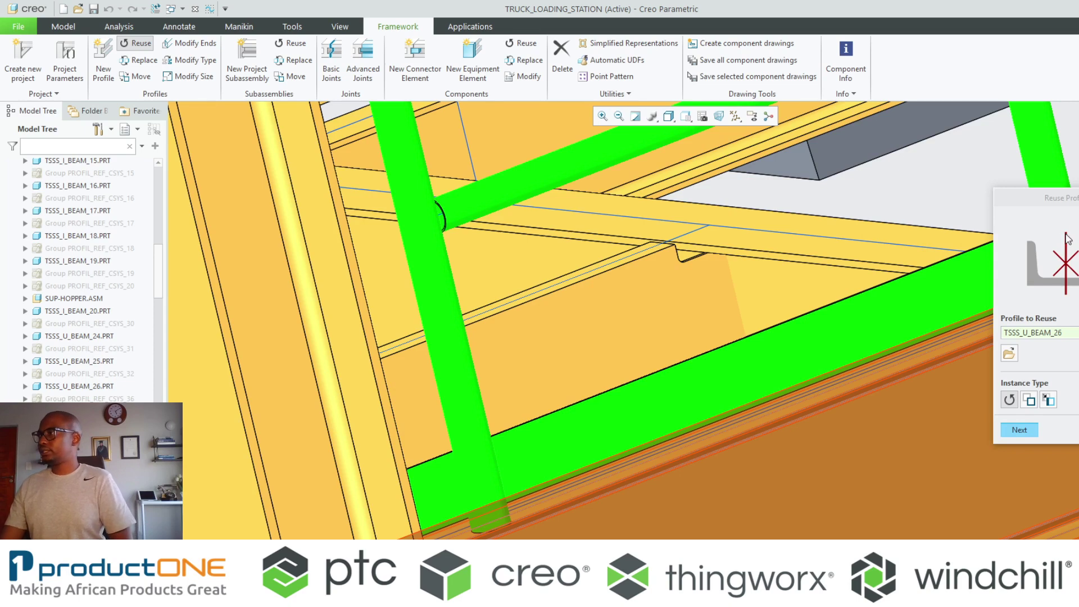
left_click_drag(1044, 201, 902, 206)
left_click(970, 434)
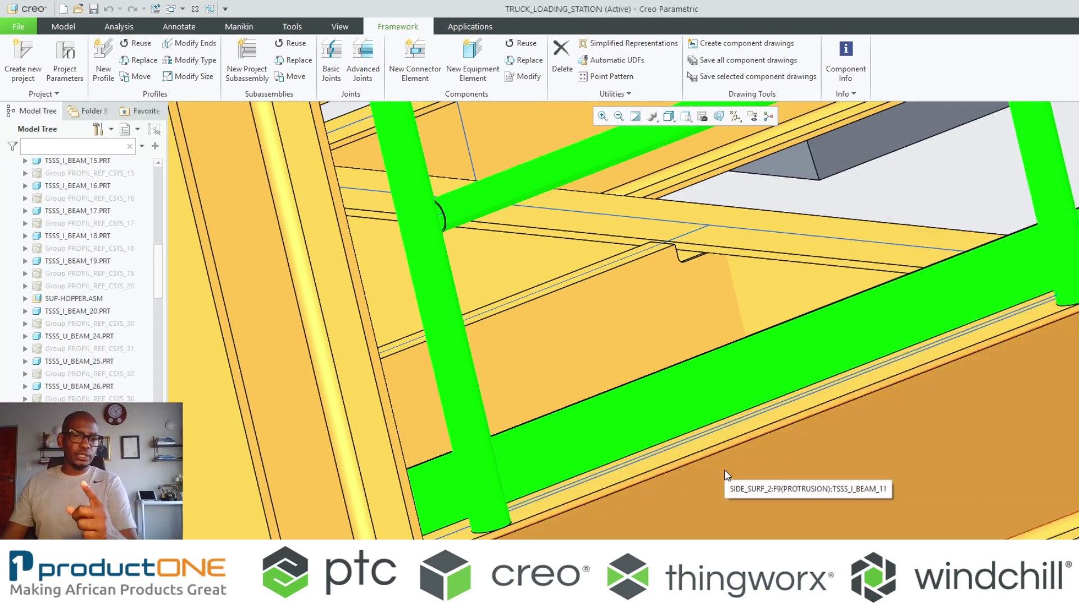
Reuse the SUP-HOPPER subassembly on the platform curve at the opposite side of the hopper, keeping the automatic orientation plane.
scroll(638, 438, "down", 10)
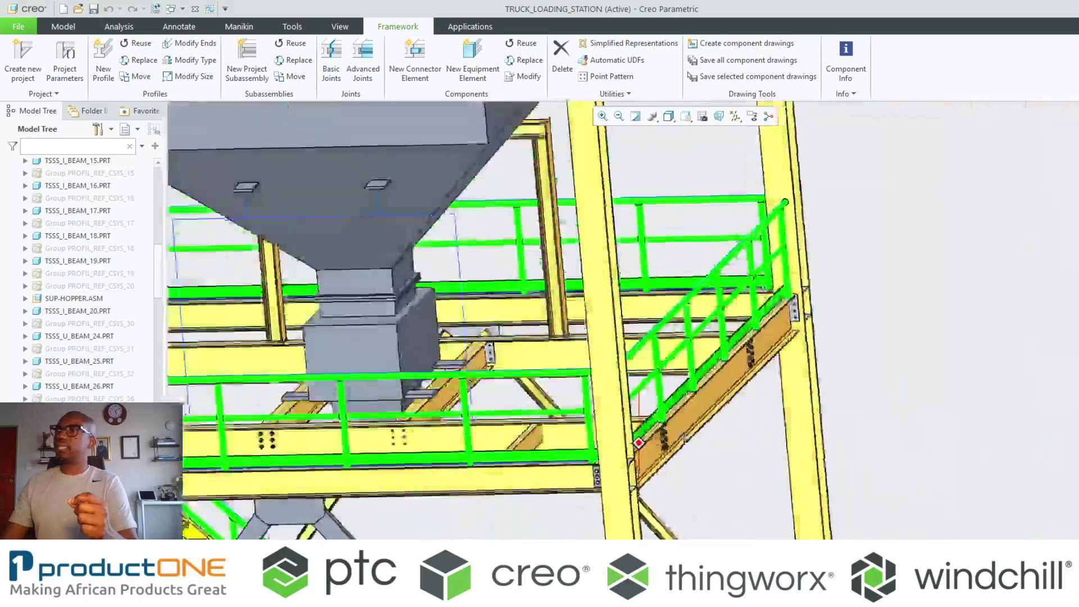
mouse_move(686, 436)
middle_mouse_down()
mouse_move(694, 428)
mouse_move(683, 437)
middle_mouse_up()
scroll(682, 438, "down", 3)
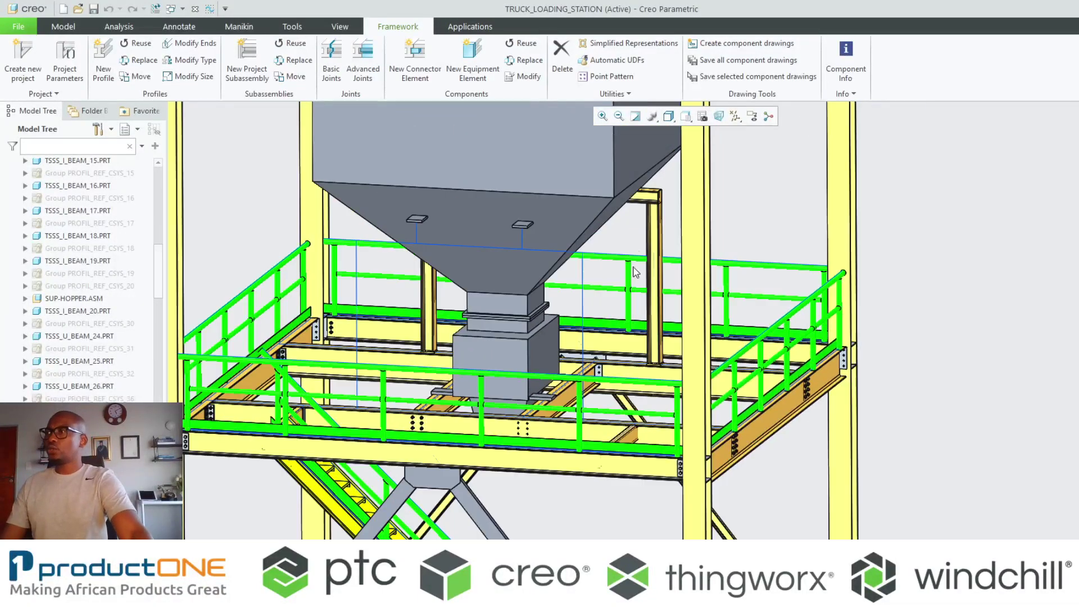
mouse_move(643, 239)
middle_mouse_down()
mouse_move(513, 231)
mouse_move(535, 234)
middle_mouse_up()
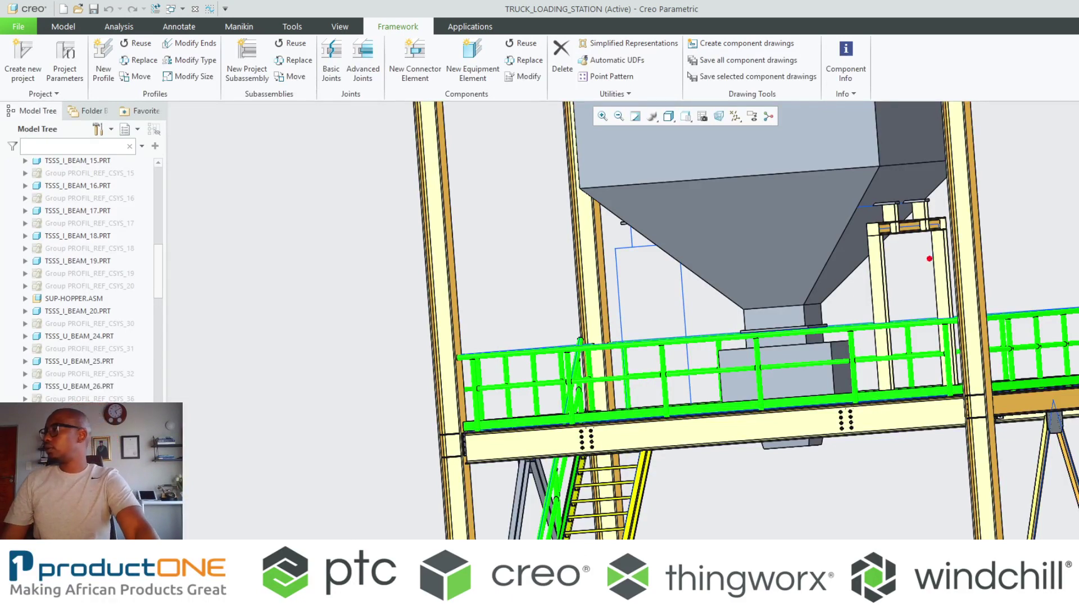
mouse_move(863, 164)
left_mouse_down("ctrl")
mouse_move(877, 416)
mouse_move(958, 419)
left_mouse_up("ctrl")
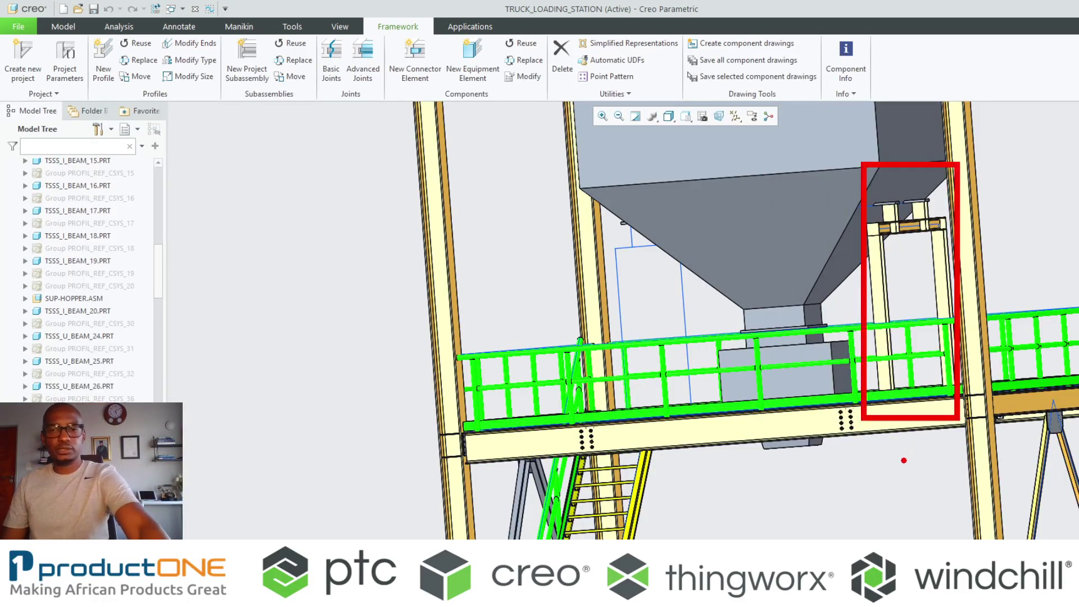
mouse_move(532, 220)
middle_mouse_down()
mouse_move(596, 230)
mouse_move(637, 186)
middle_mouse_up()
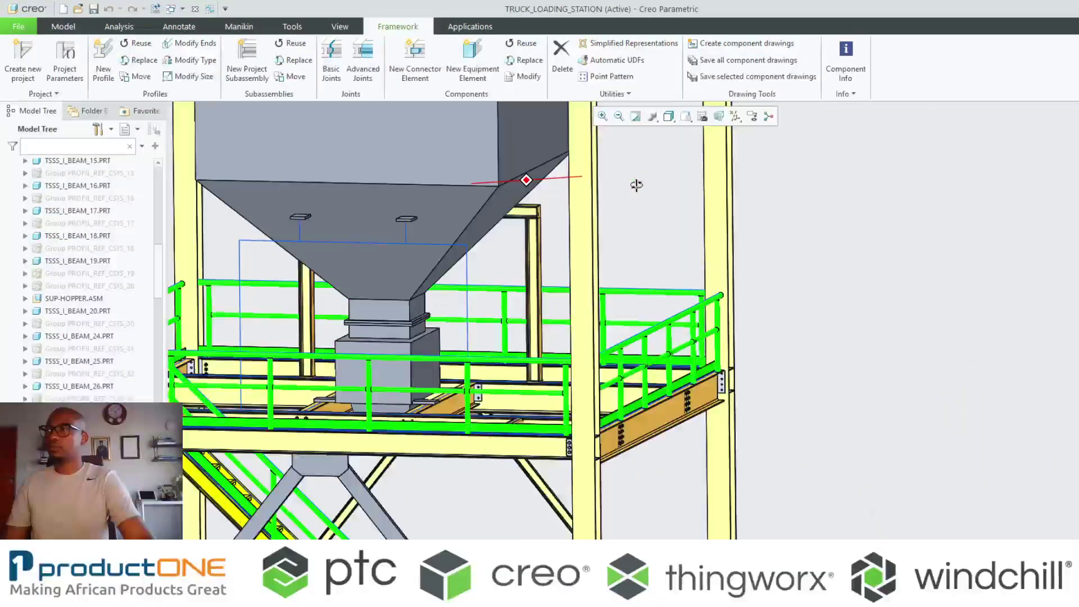
middle_click_drag(559, 205, 621, 217, "shift")
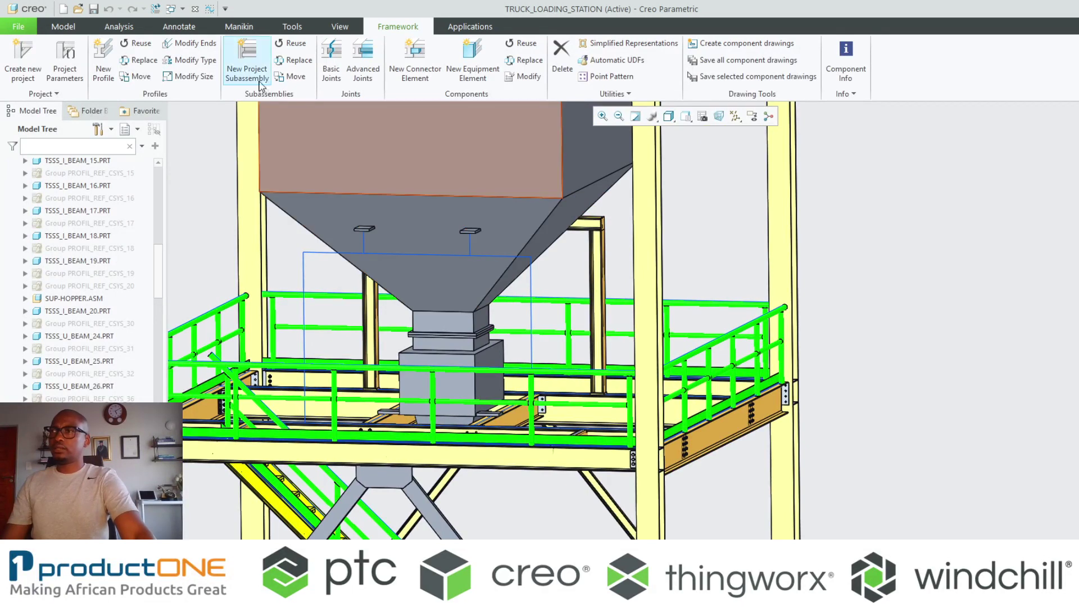
left_click(290, 44)
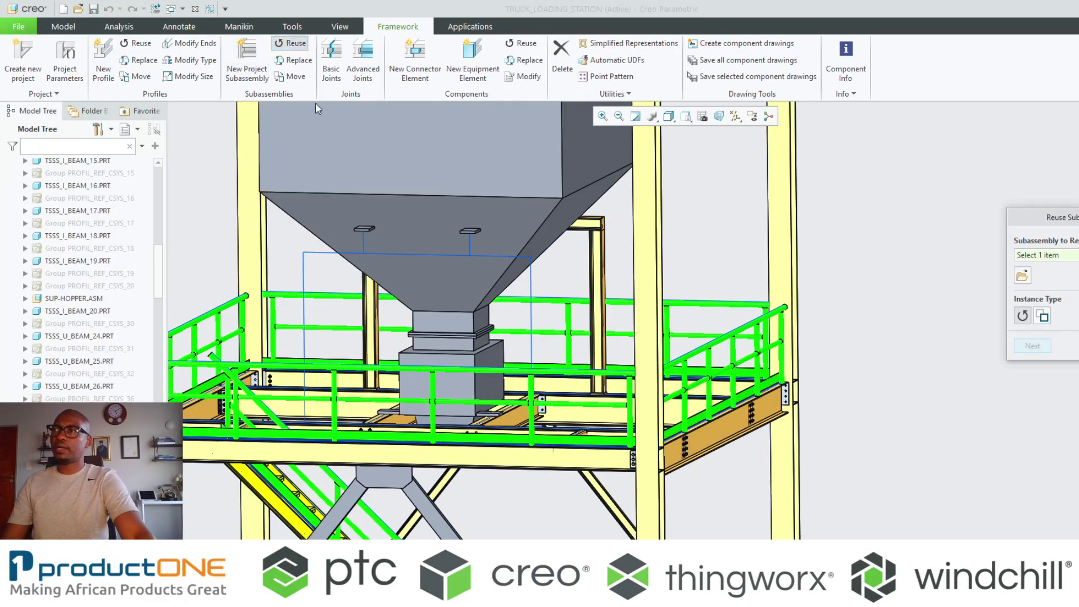
left_click(596, 264)
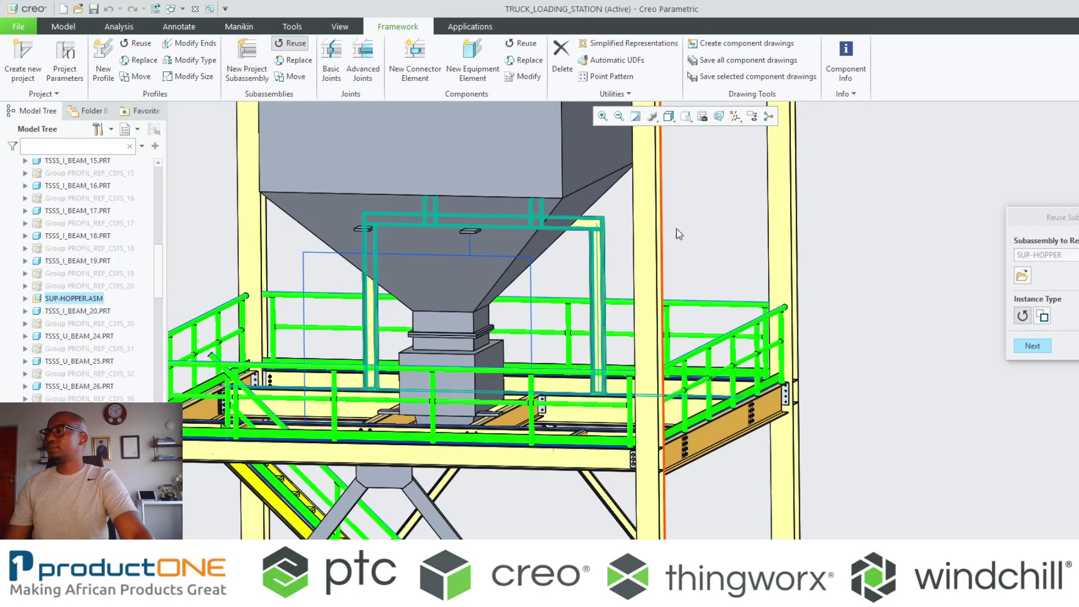
middle_click(716, 229)
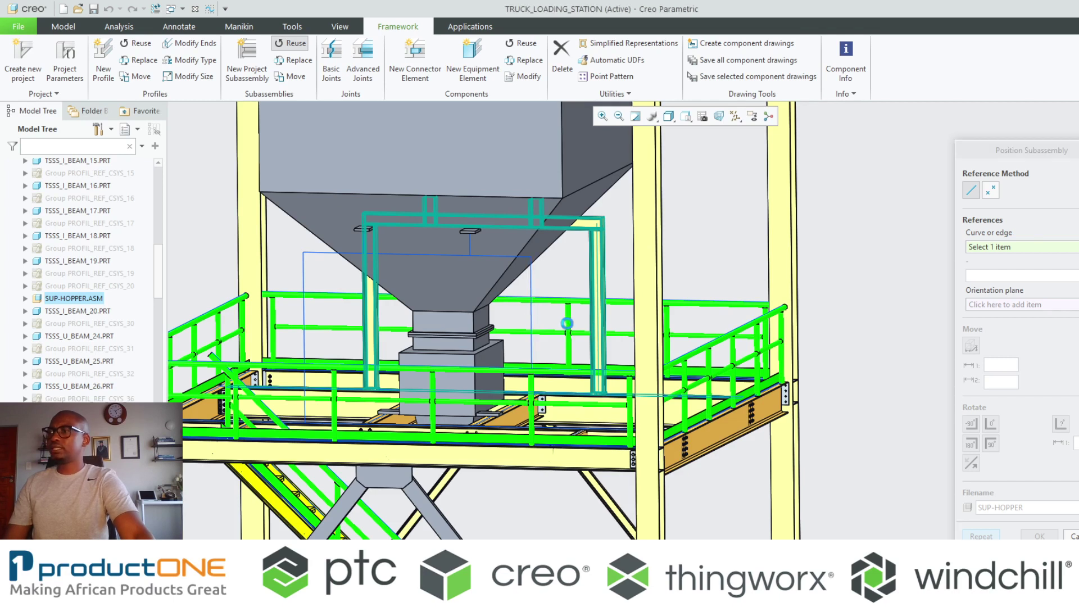
left_click(568, 324)
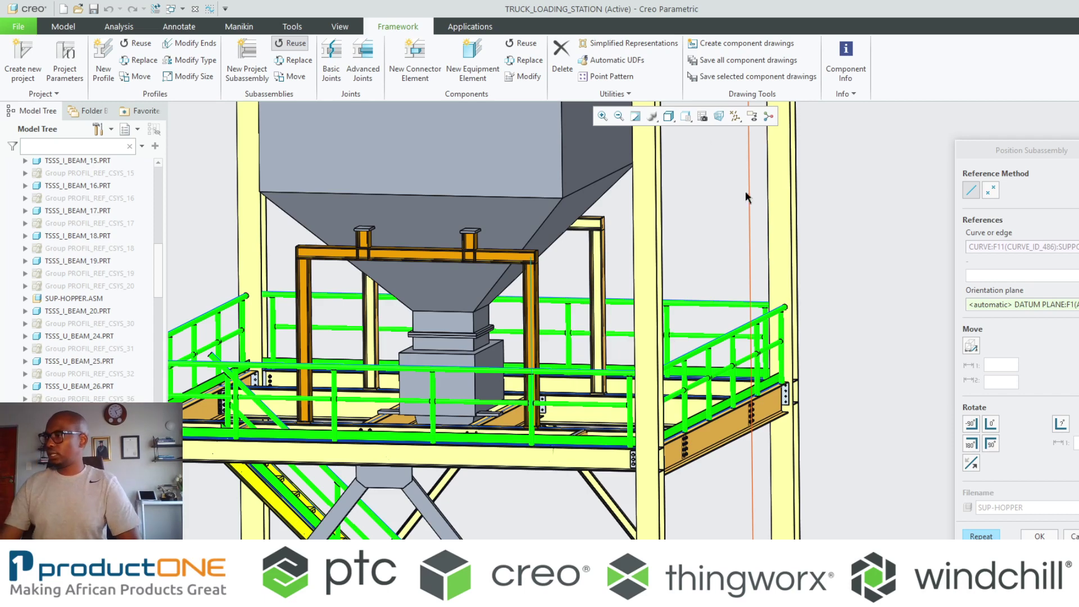
left_click(1042, 535)
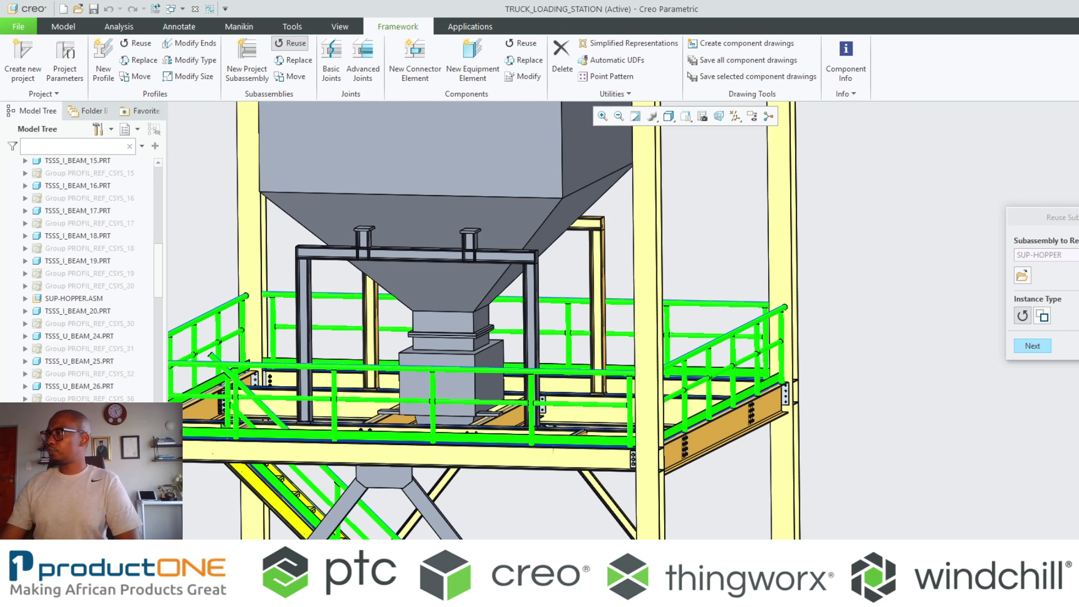
Finish reusing the SUP-HOPPER subassembly and close the subassembly reuse dialog.
left_click_drag(1077, 222, 922, 188)
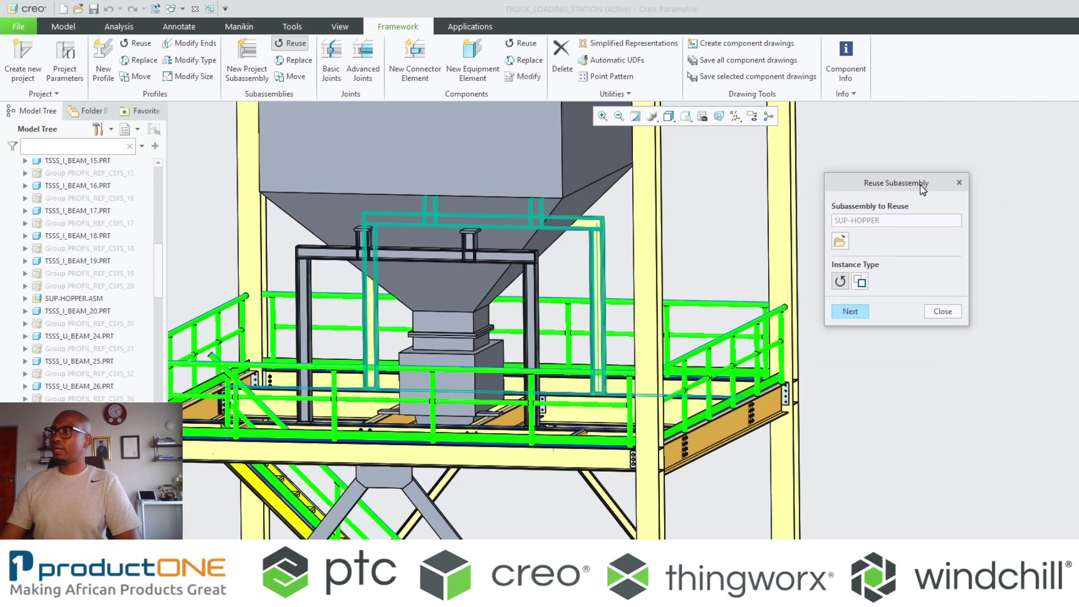
left_click(936, 310)
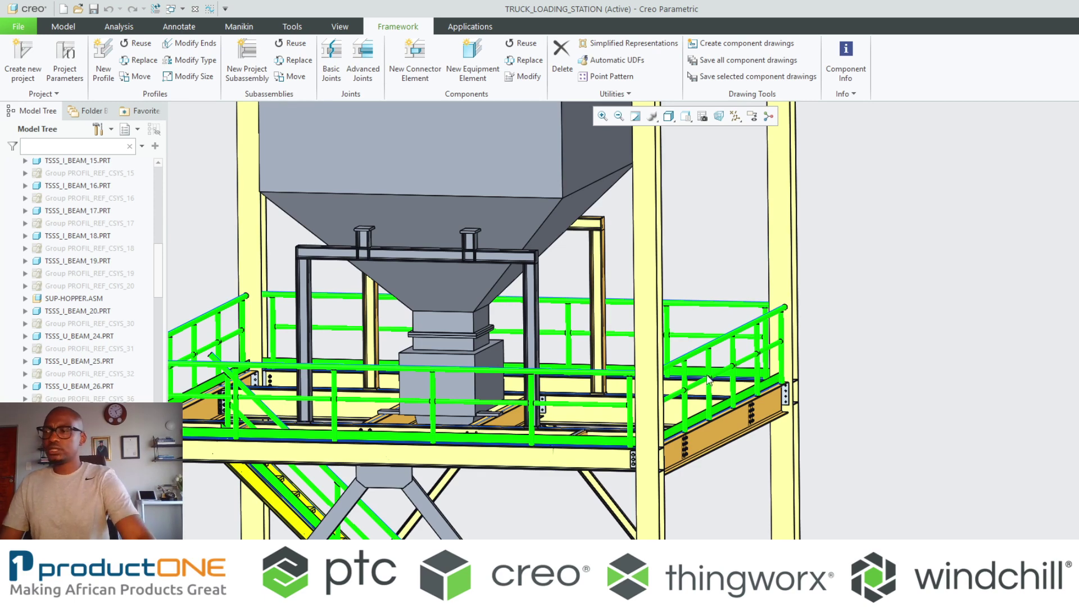
Show the 00_SCREW_POINTS layer in the truck loading station assembly and turn on datum point display.
scroll(458, 298, "up", 2)
scroll(472, 446, "up", 3)
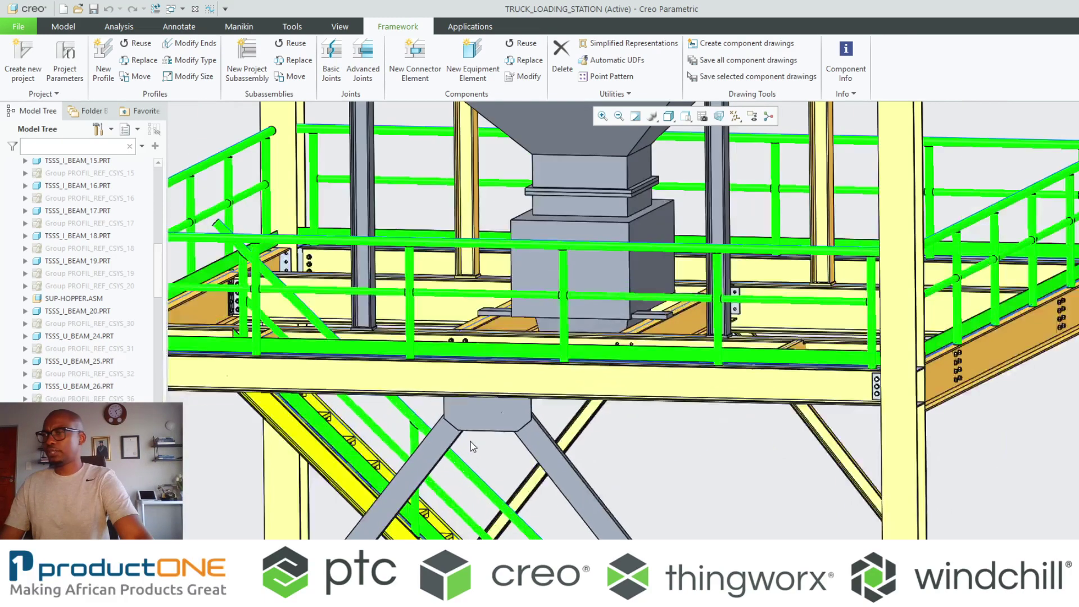
left_click(132, 133)
left_click(138, 147)
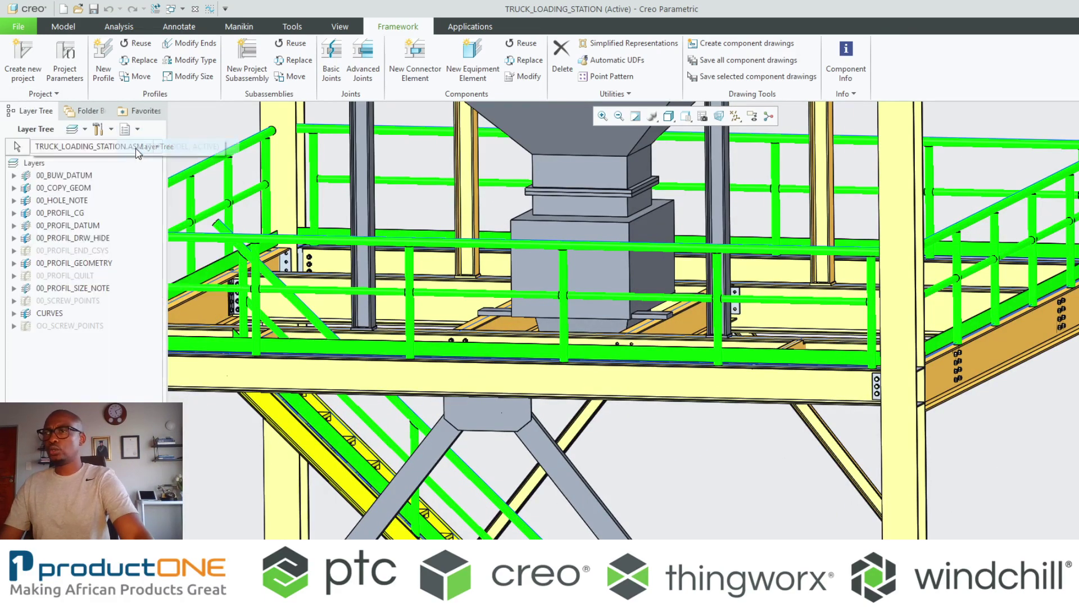
left_click(68, 301)
right_click(67, 301)
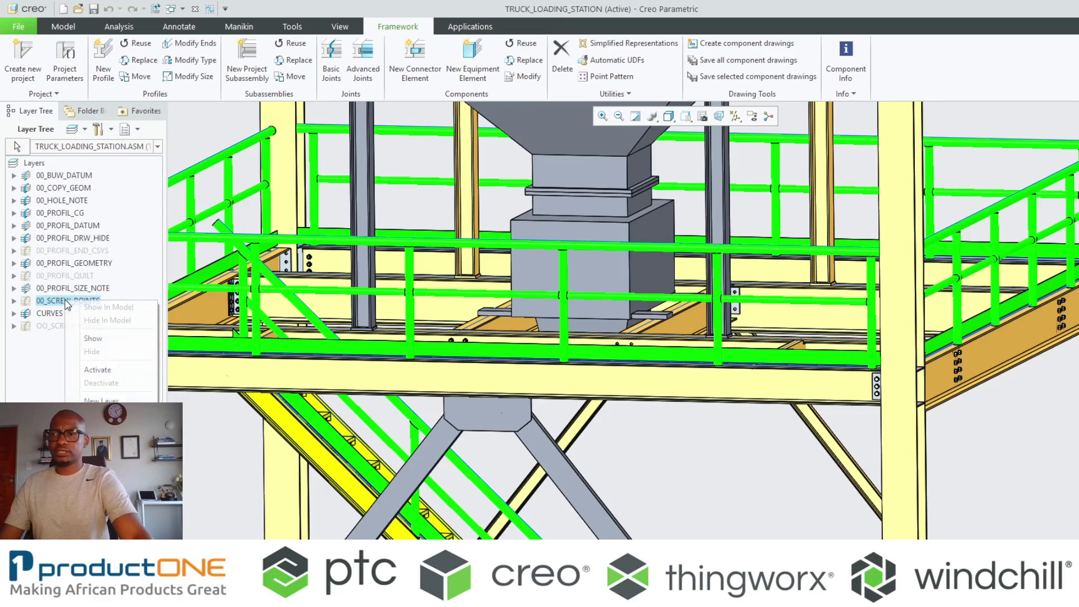
left_click(92, 340)
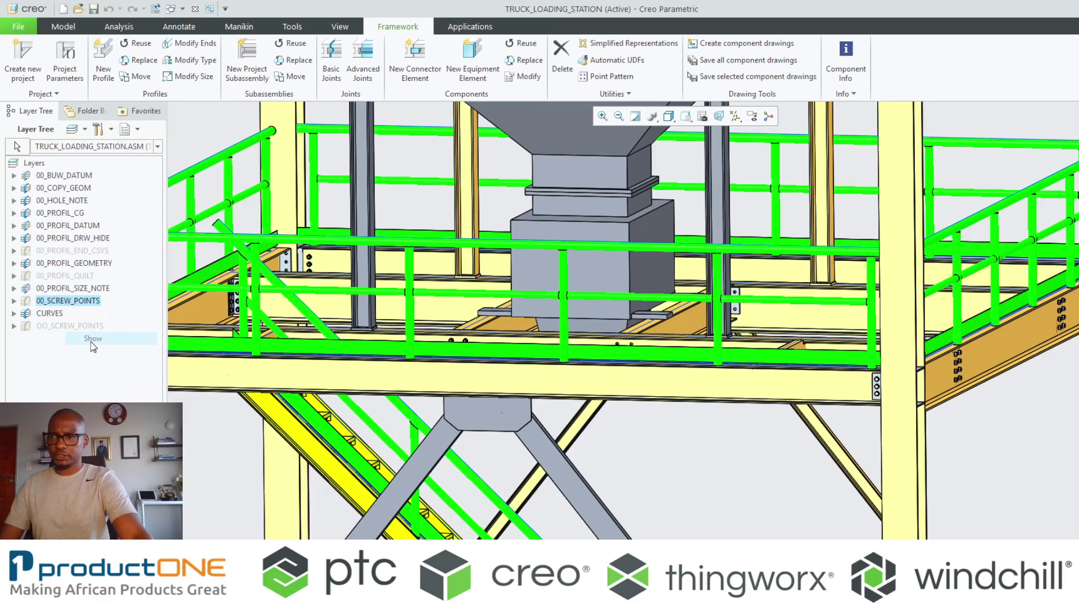
left_click(131, 130)
left_click(145, 147)
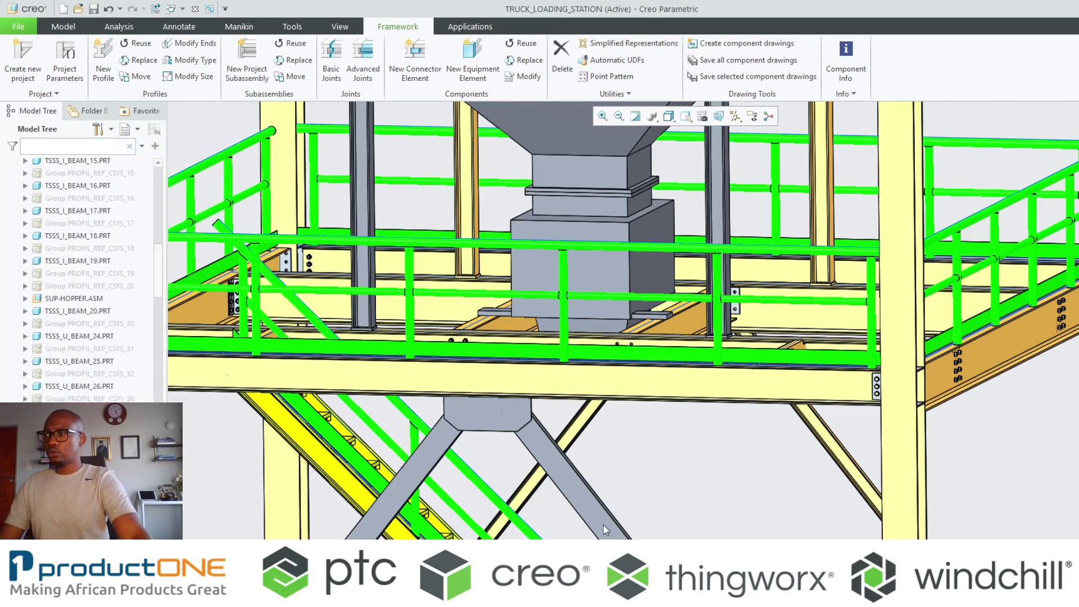
left_click(735, 117)
left_click(778, 159)
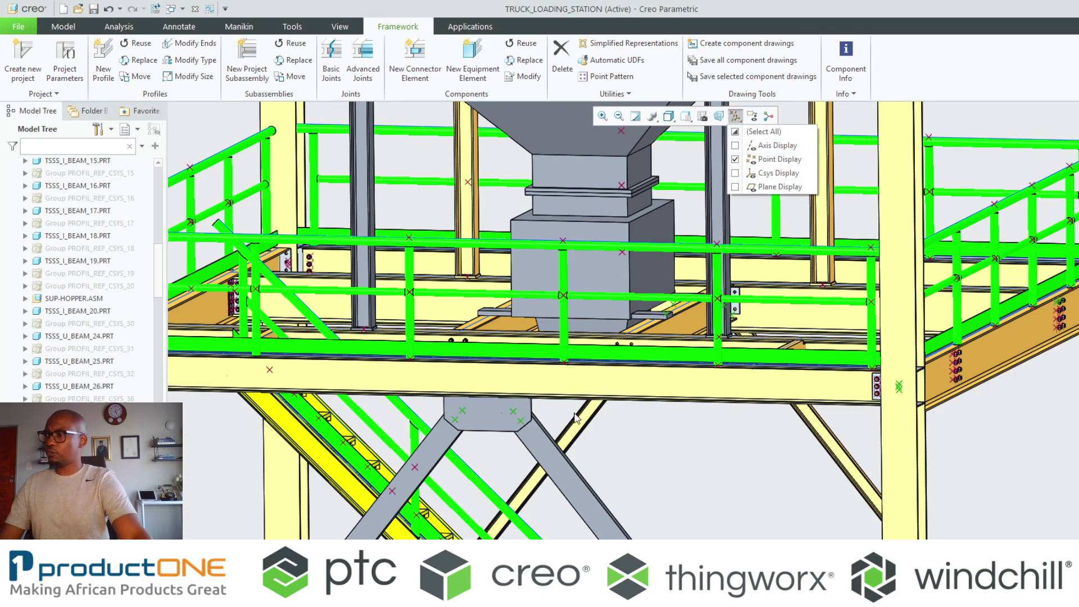
Open the diagonal brace TSSS_U_BEAM_PARALLEL_76 in its own window, inspect its end, and return to the TRUCK_LOADING_STATION assembly.
scroll(508, 420, "down", 5)
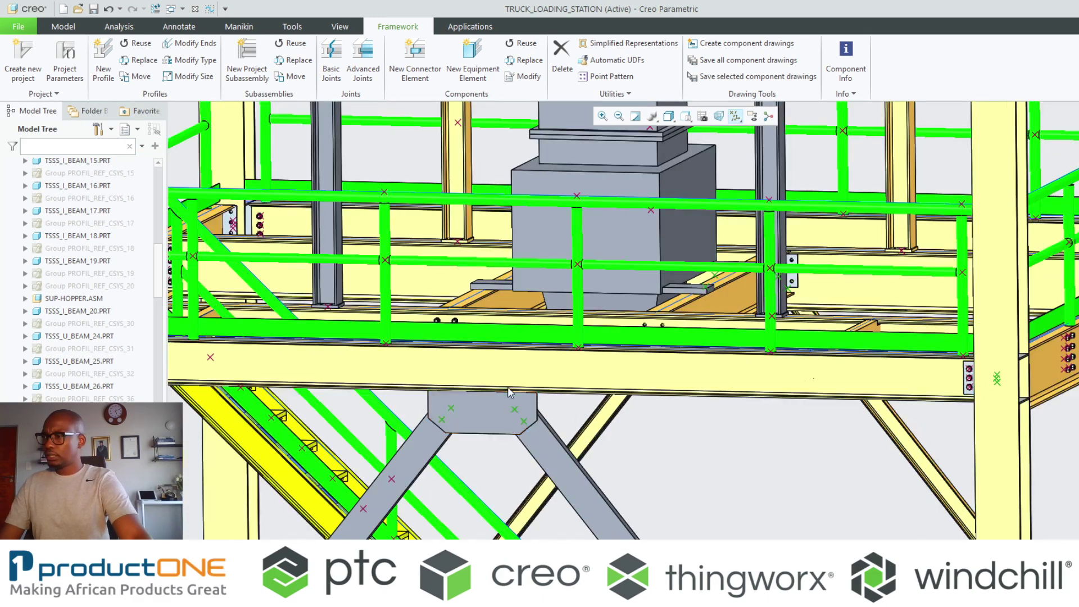
left_click(606, 510)
left_click(625, 434)
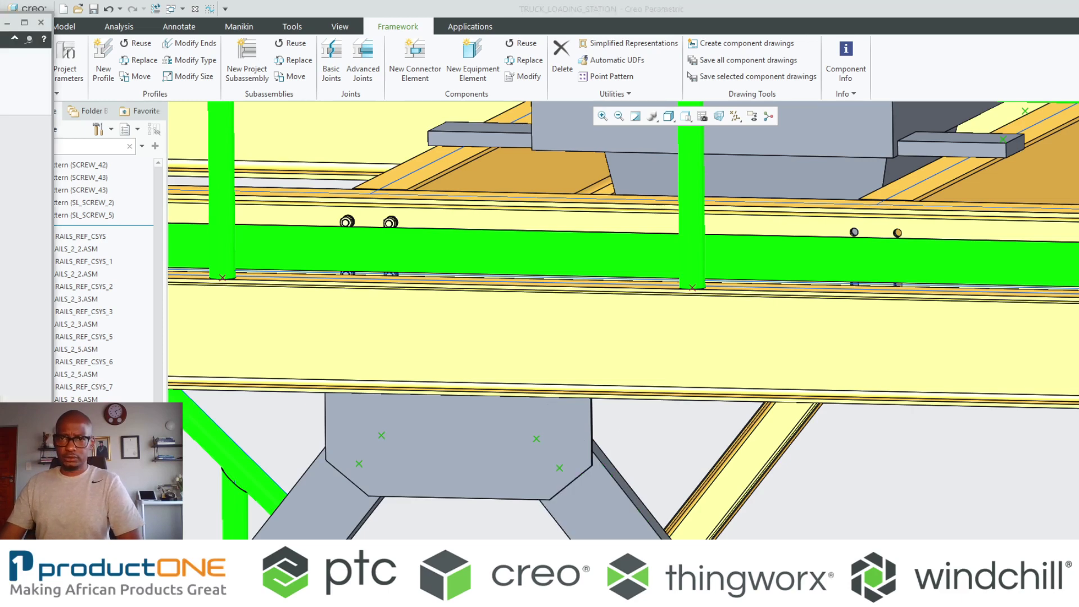
scroll(450, 461, "up", 3)
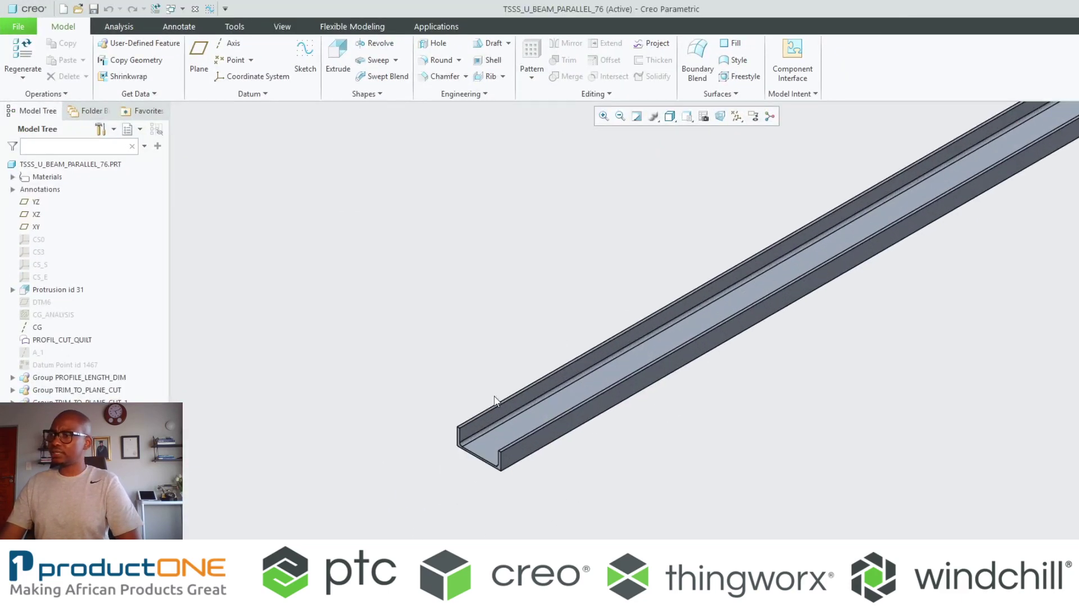
left_click(183, 9)
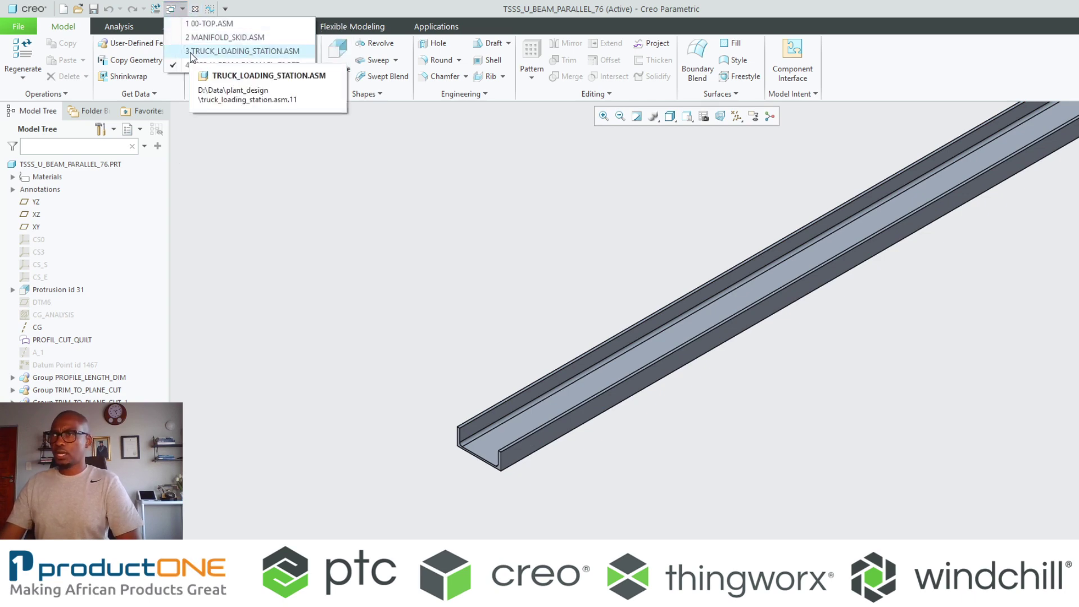
left_click(242, 51)
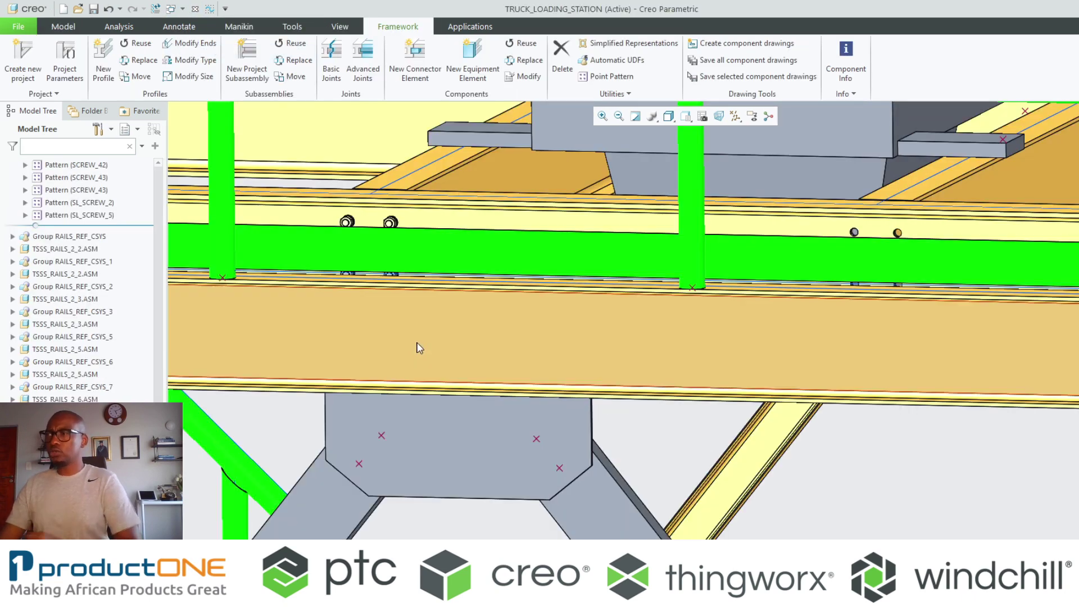
Start a screw fastener at the bracing plate's lower corner point, with the head on the plate and the nut on the channel brace's web.
left_click(294, 29)
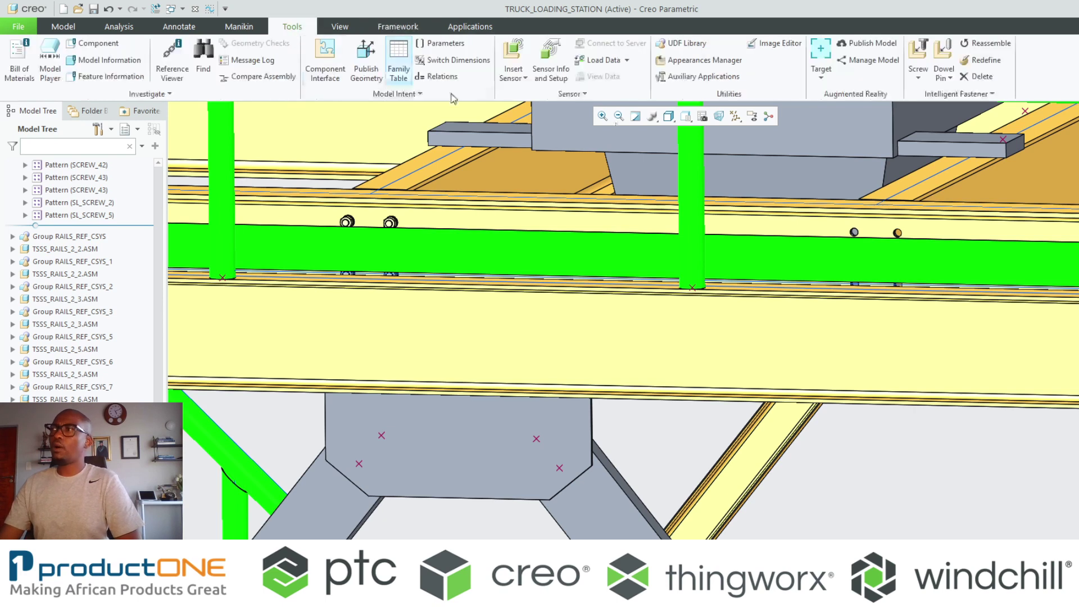
left_click(918, 59)
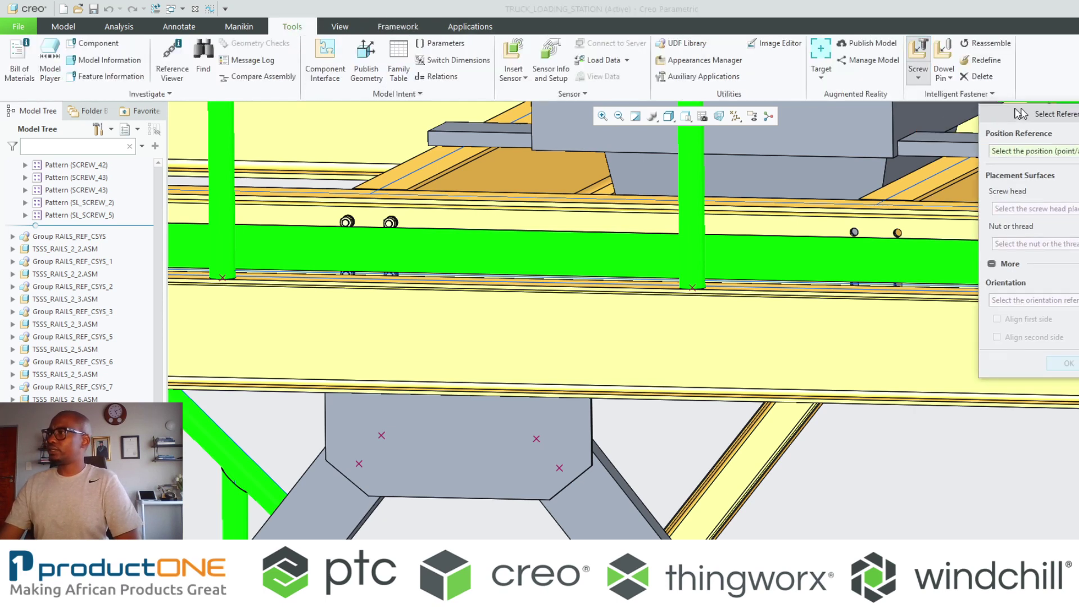
left_click_drag(1029, 114, 776, 82)
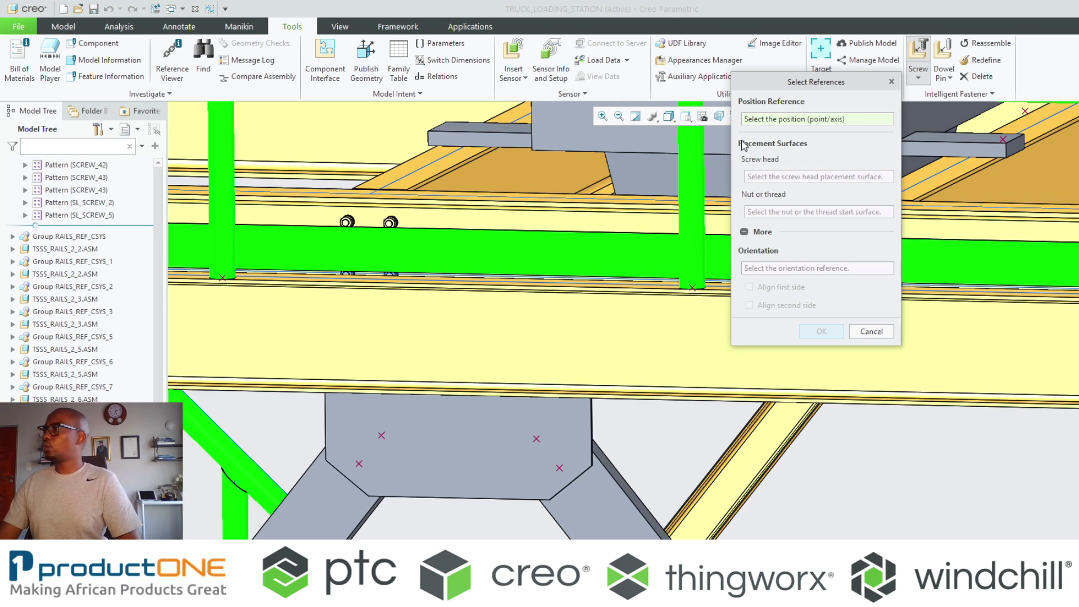
scroll(537, 491, "up", 5)
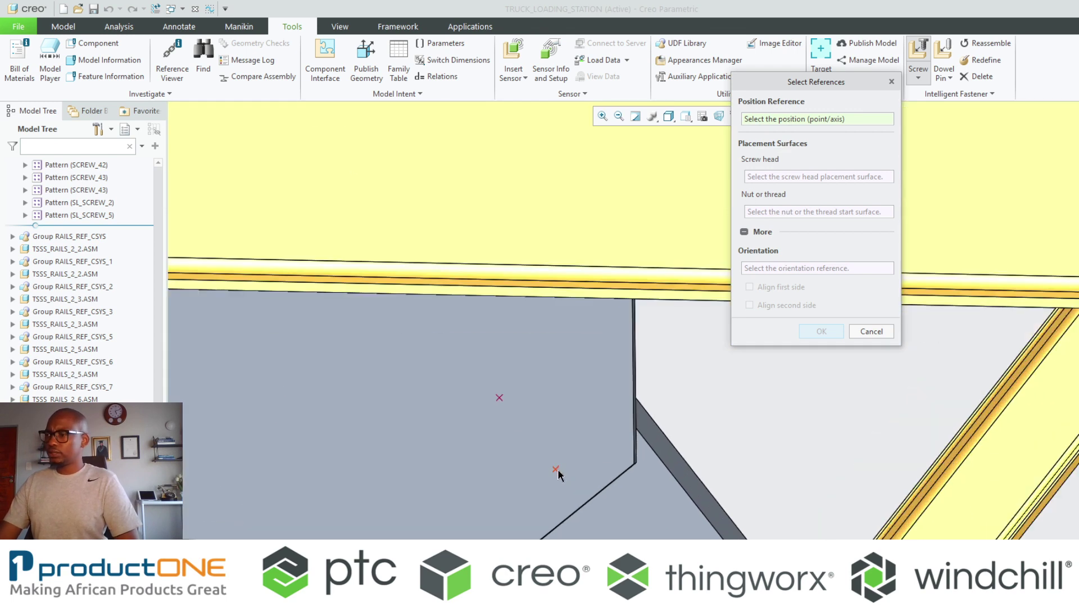
left_click(557, 470)
left_click(558, 419)
scroll(558, 416, "down", 5)
middle_click_drag(493, 422, 561, 436)
scroll(561, 435, "up", 5)
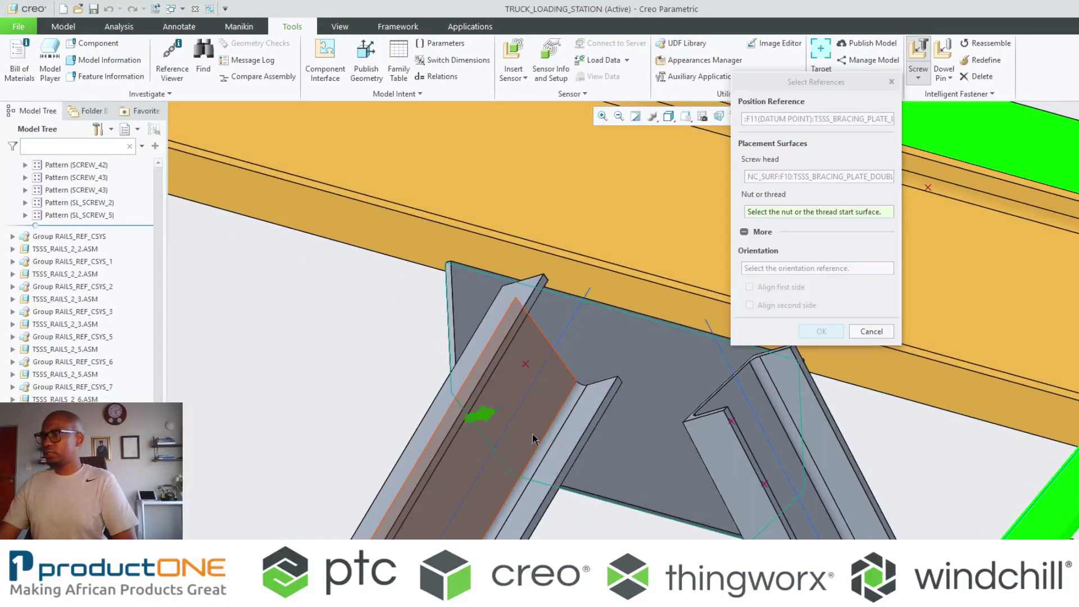
left_click(505, 454)
left_click(820, 333)
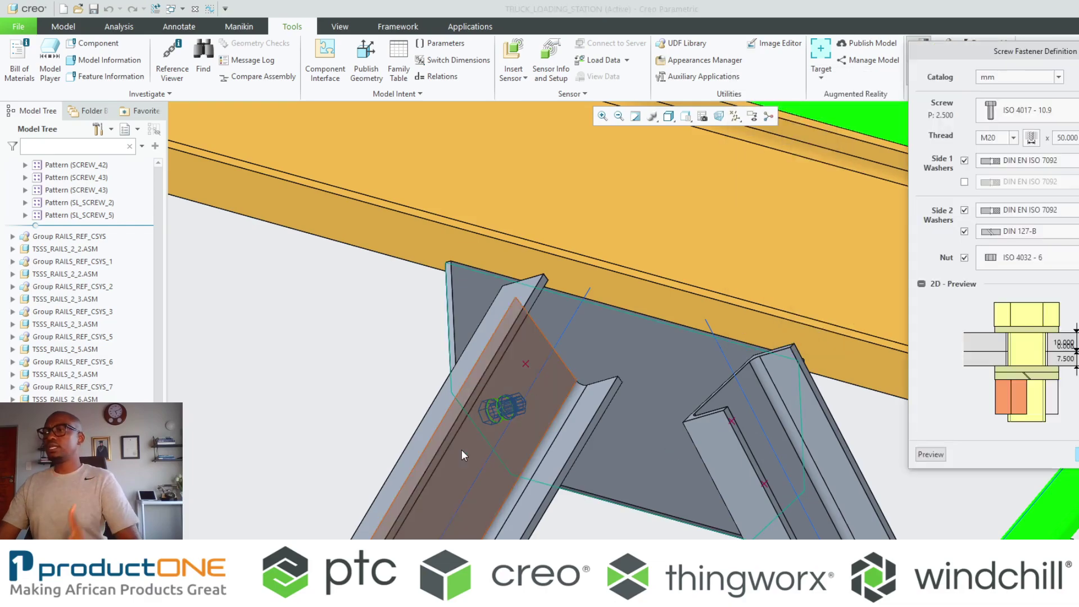
Try a 45 mm length for the M20 screw and set it back to 50 mm.
scroll(462, 453, "down", 3)
middle_click_drag(462, 453, 672, 479)
left_click_drag(1049, 53, 928, 44)
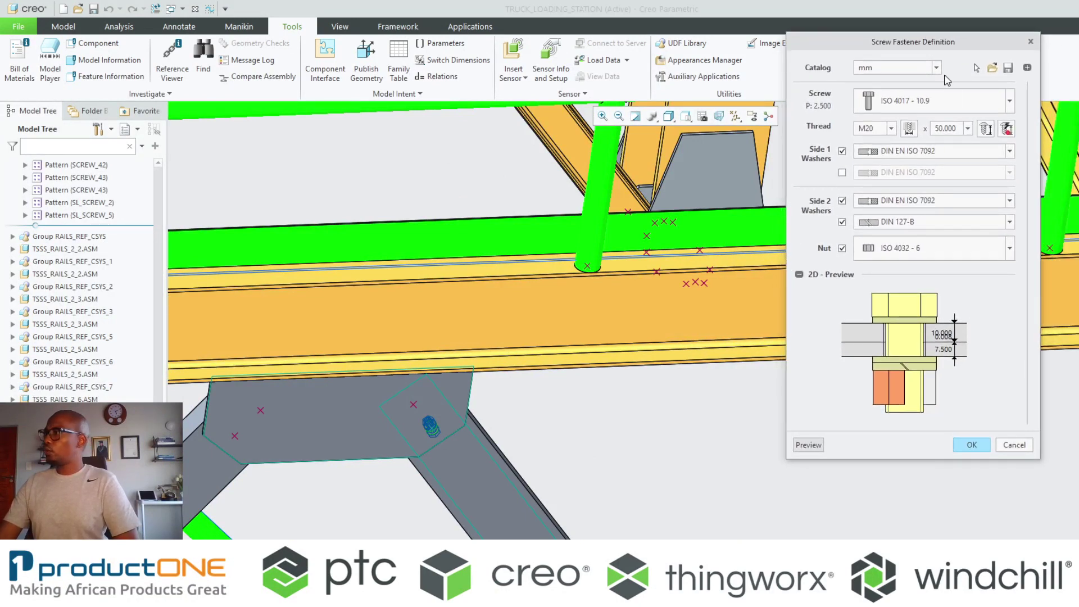
left_click(968, 130)
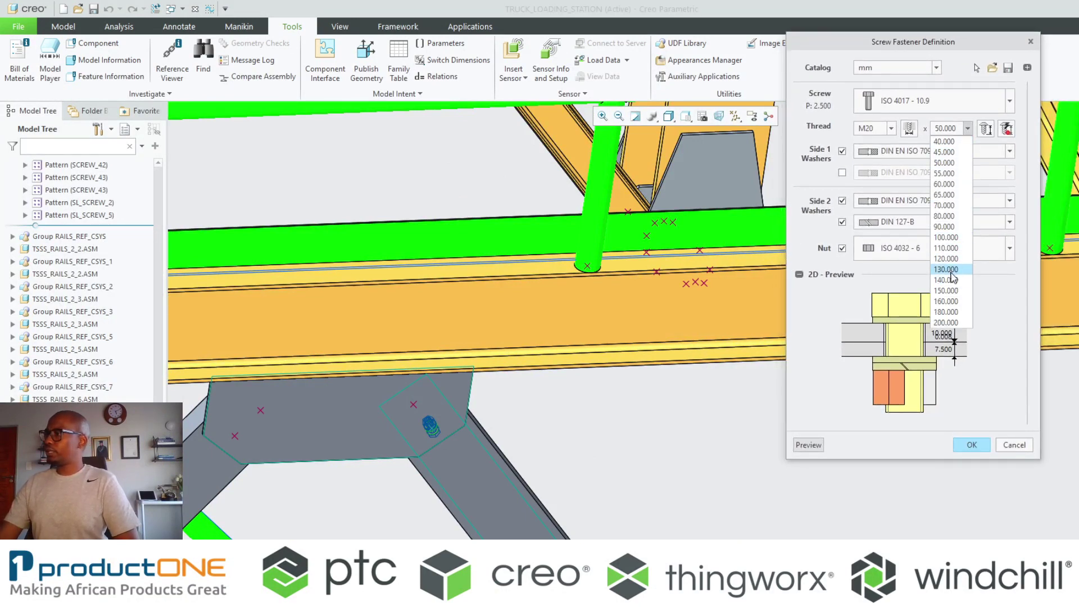
left_click(945, 151)
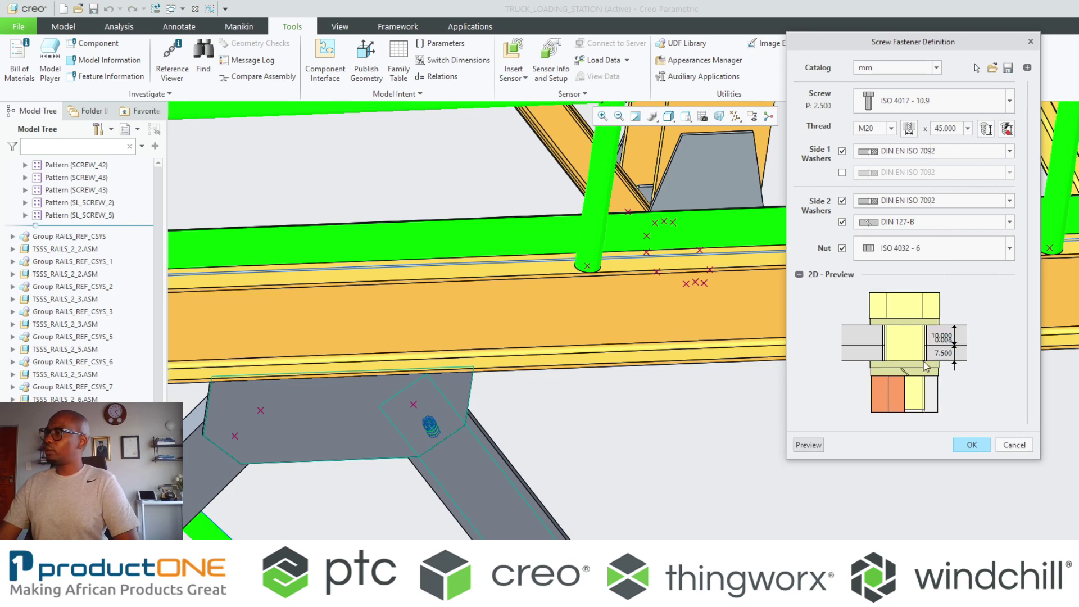
left_click(968, 130)
left_click(947, 163)
Try switching the fastener's side 1 washer, second side 2 washer and nut off and on, and browse the available screw and washer types.
left_click(843, 152)
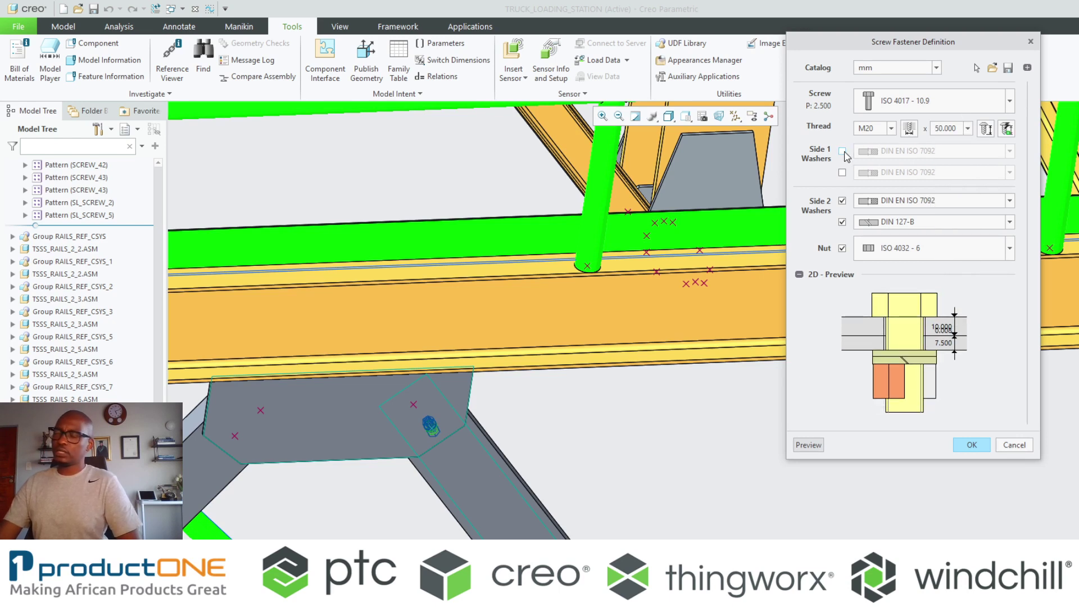
left_click(843, 152)
left_click(886, 105)
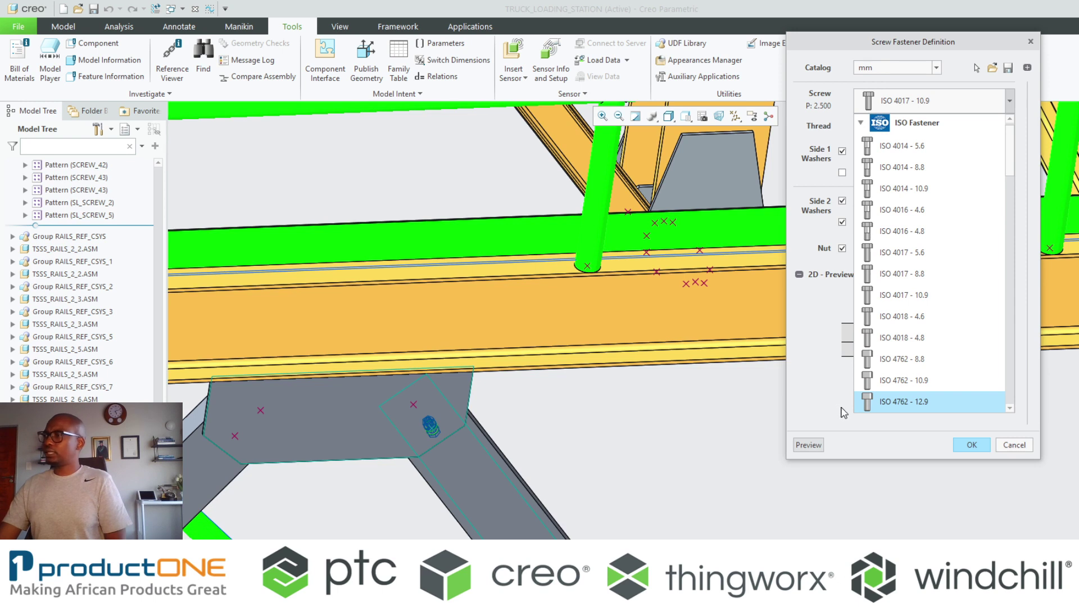
left_click(818, 383)
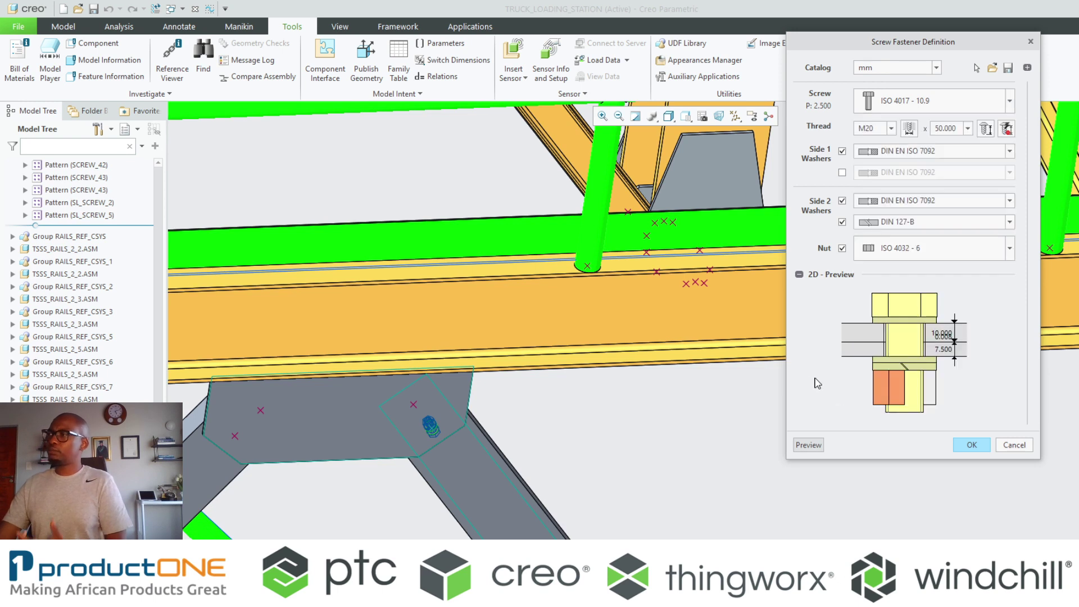
left_click(841, 249)
left_click(841, 249)
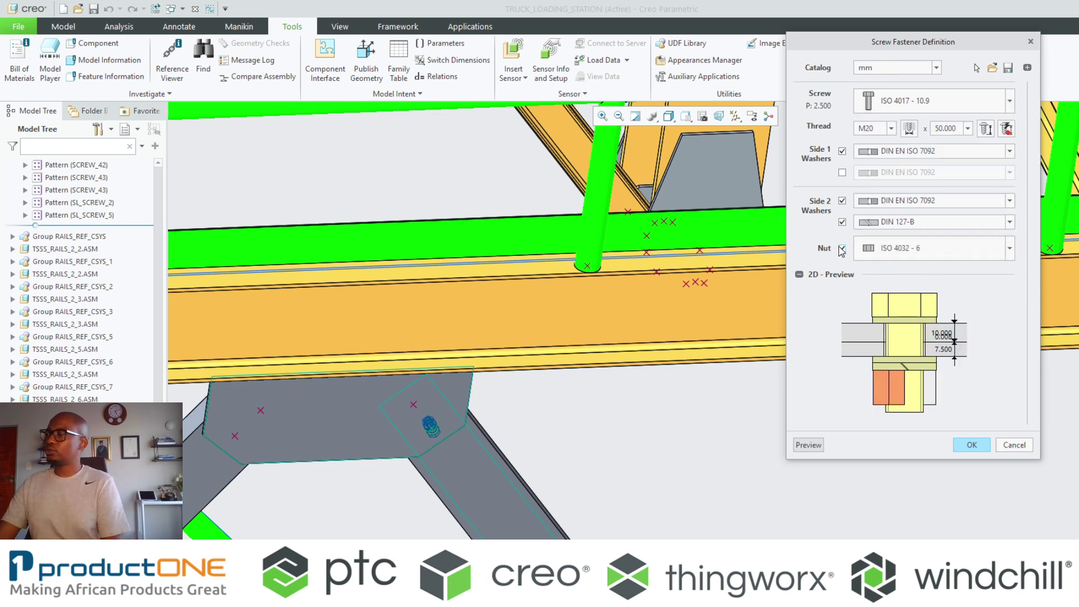
left_click(843, 221)
left_click(843, 221)
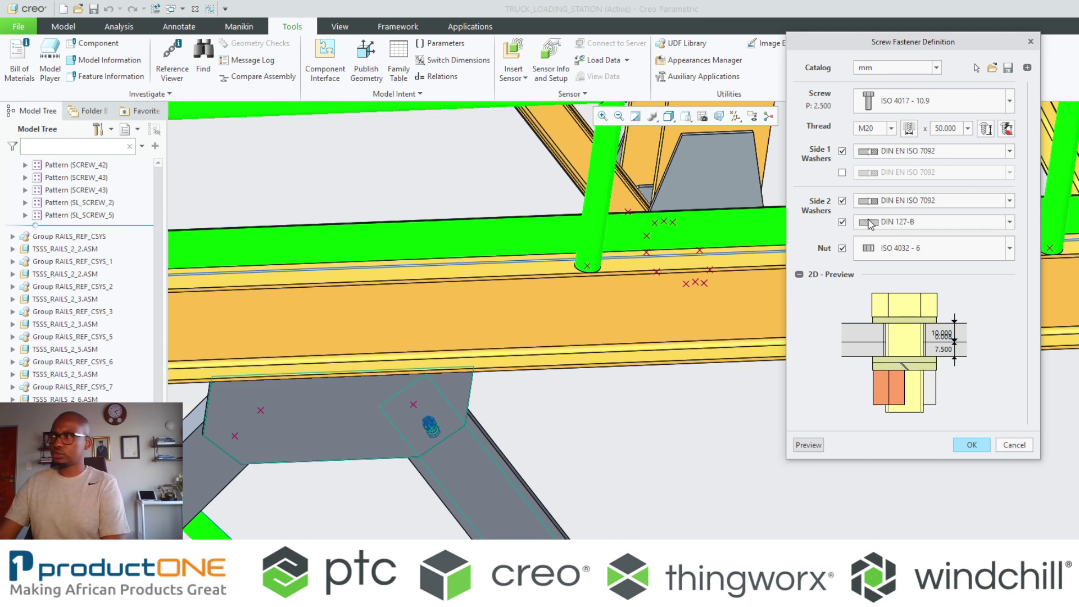
left_click(930, 222)
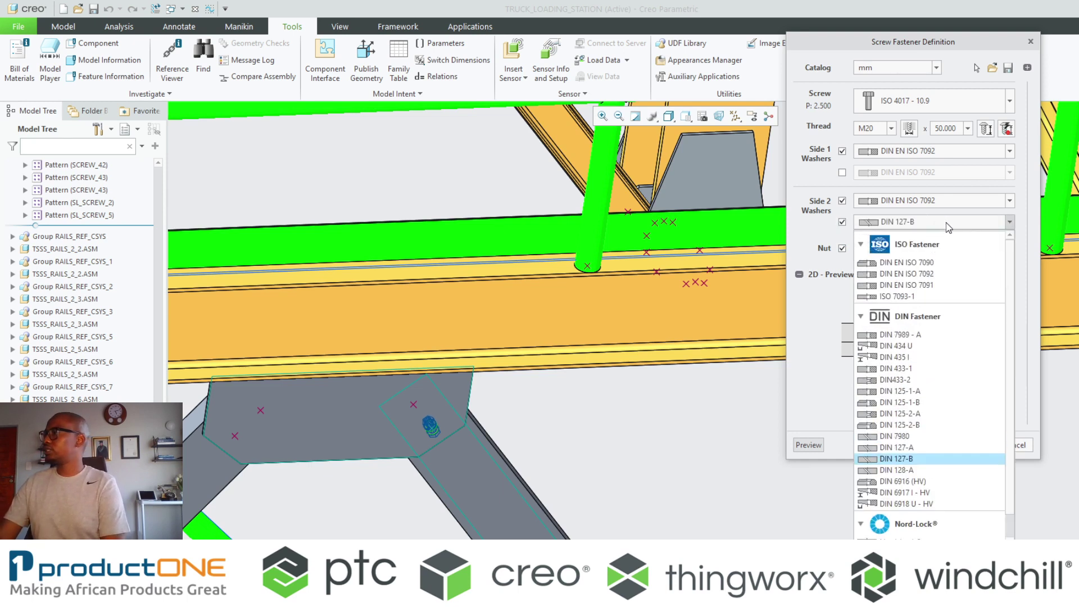
left_click(853, 385)
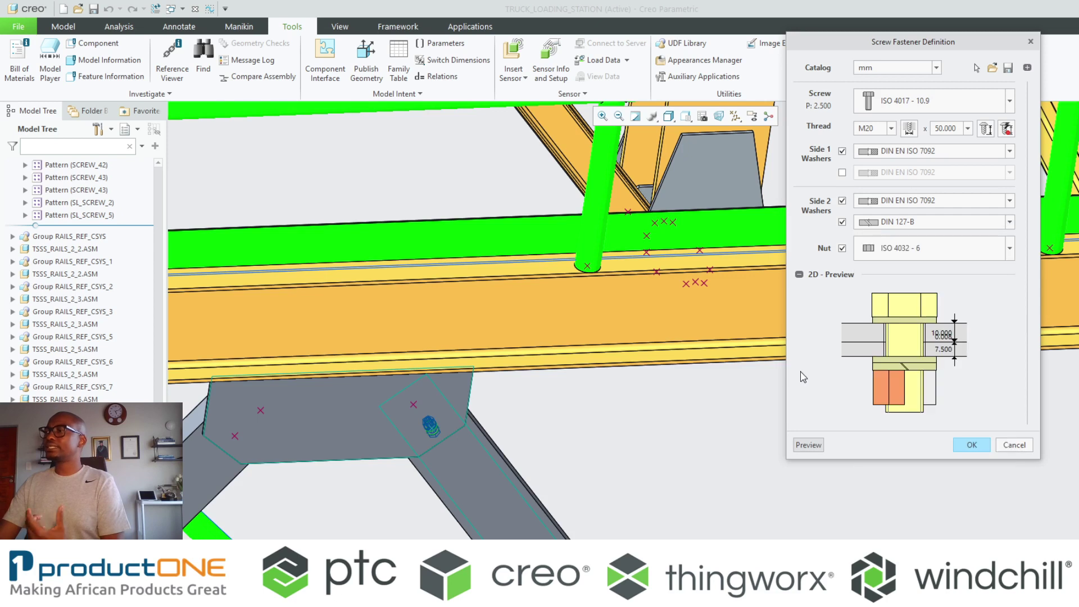
Accept the ISO 4017 - 10.9 M20 x 50 screw fastener definition and assemble it on all pattern instances.
left_click(972, 444)
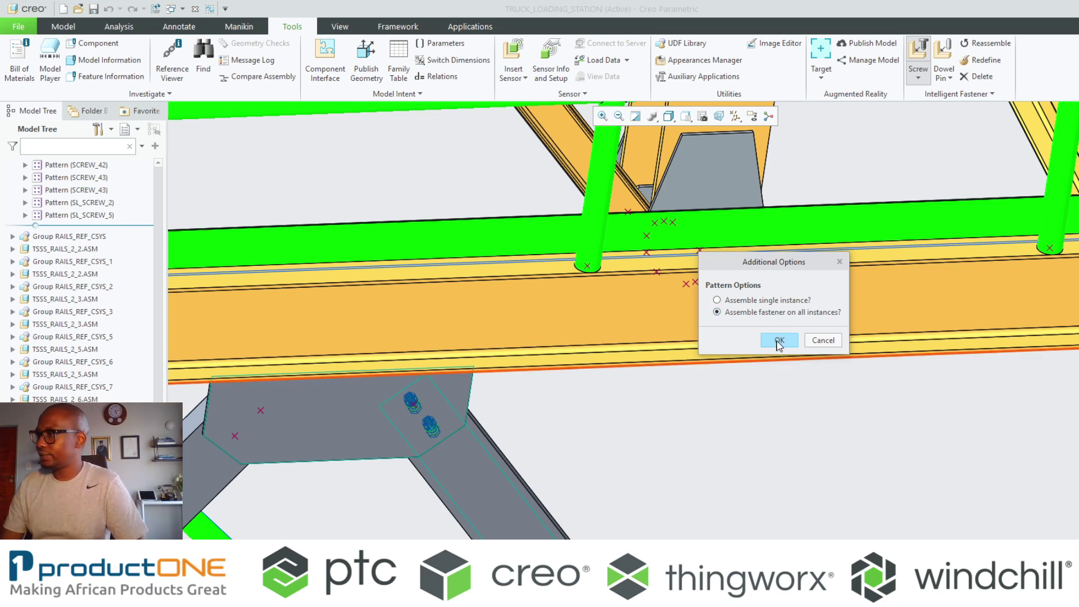
left_click(779, 340)
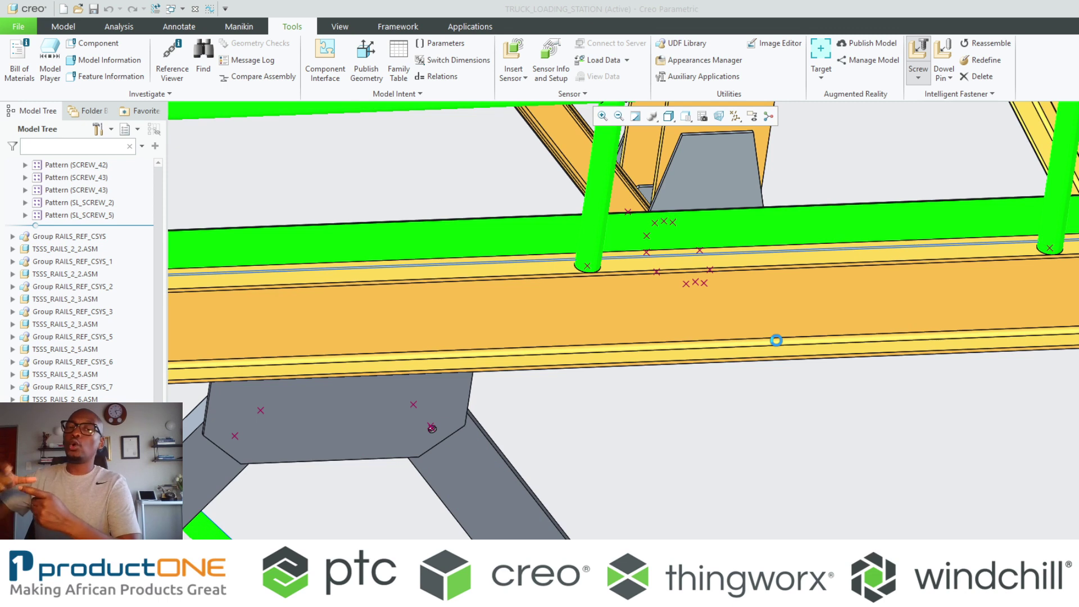
left_click(432, 430)
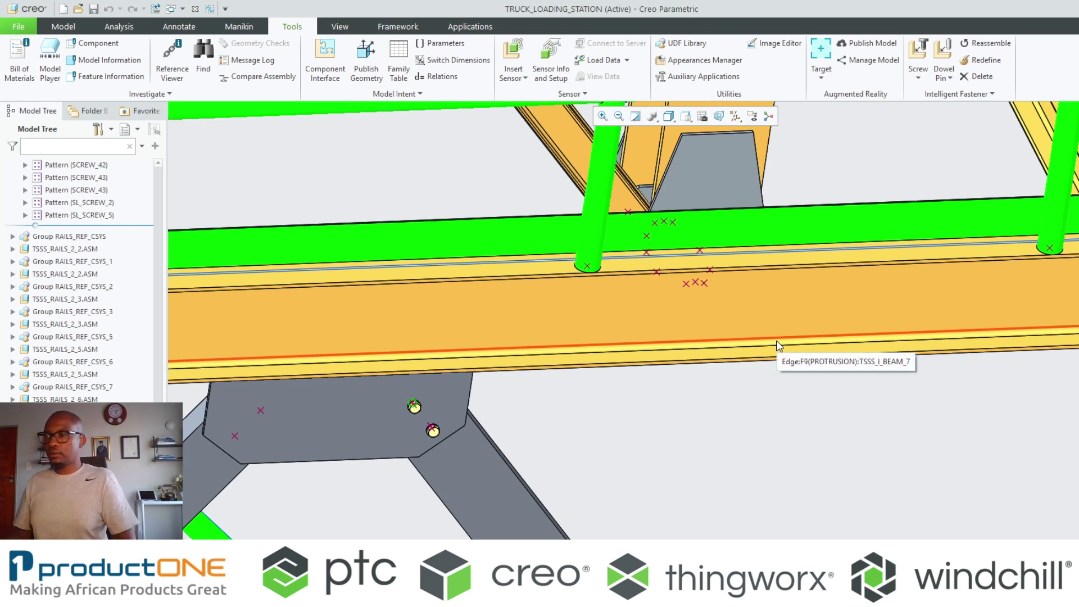
Inspect the two bolts on the bracing plate up close and turn off datum point display.
scroll(410, 411, "up", 5)
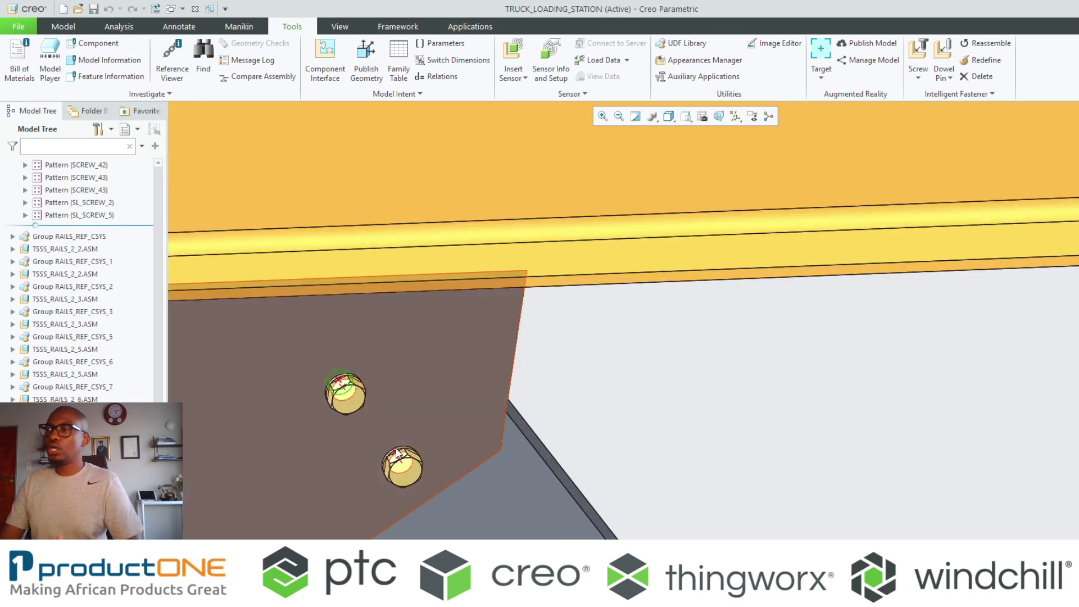
middle_click_drag(402, 450, 373, 429)
left_click(736, 117)
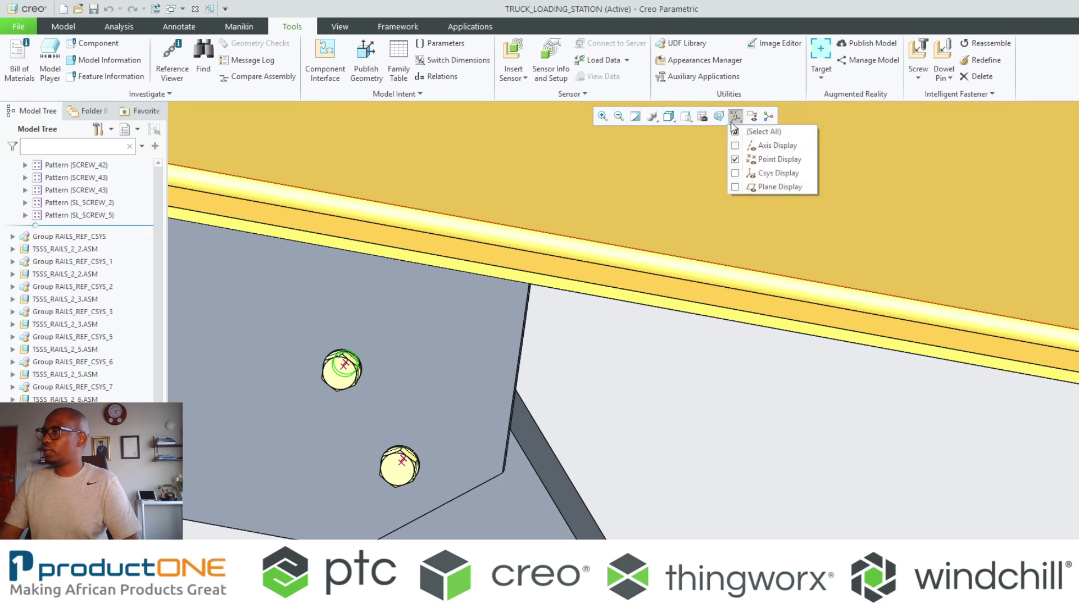
left_click(736, 160)
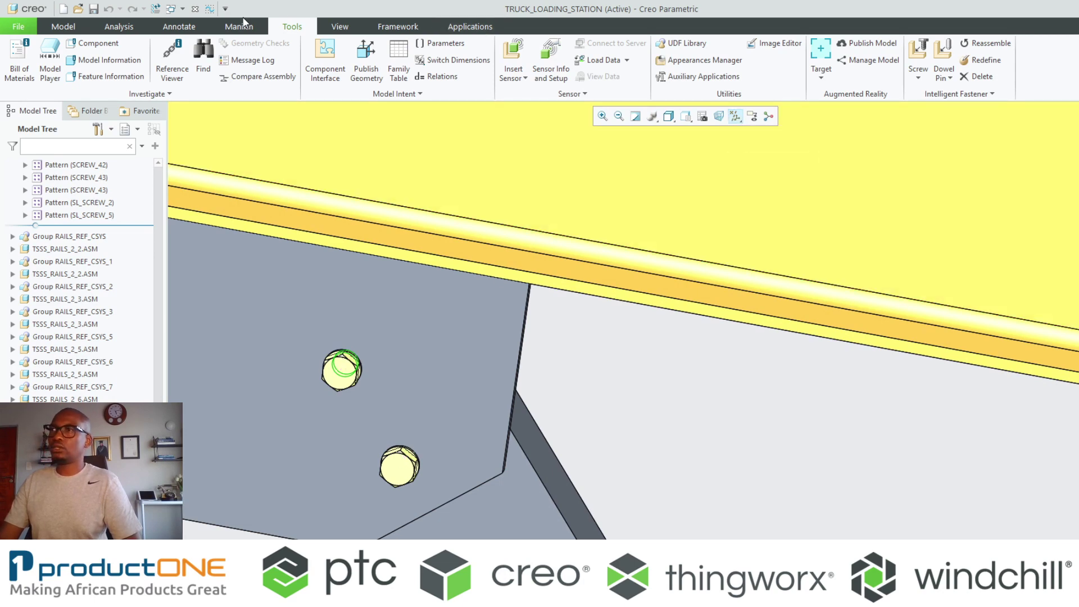
Open TSSS_U_BEAM_PARALLEL_76.PRT in its own window, examine the two end holes up close, and return to TRUCK_LOADING_STATION.ASM.
left_click(182, 9)
left_click(239, 68)
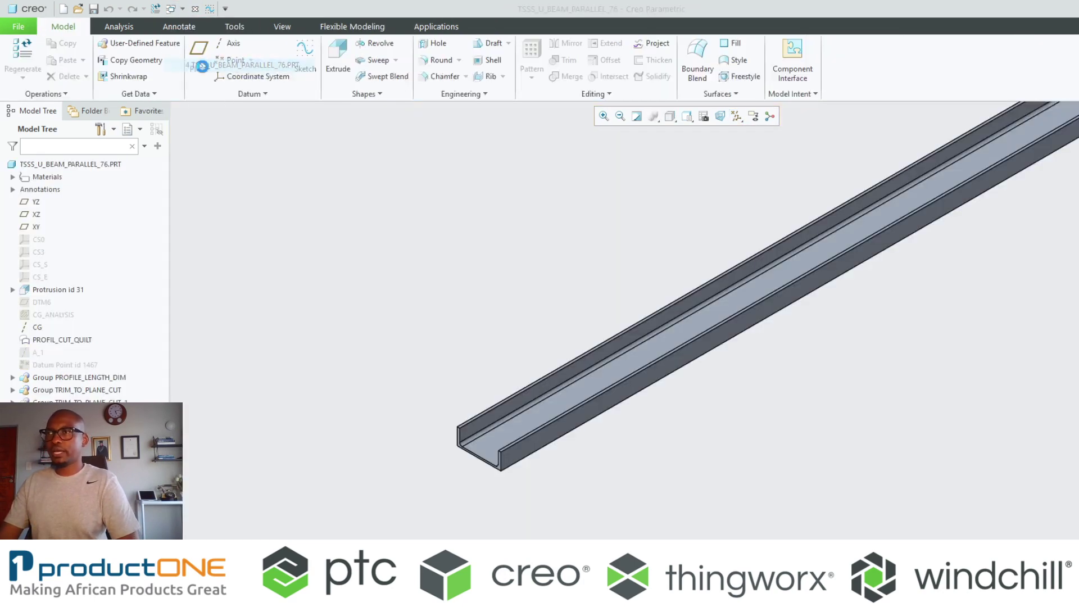
scroll(461, 437, "down", 6)
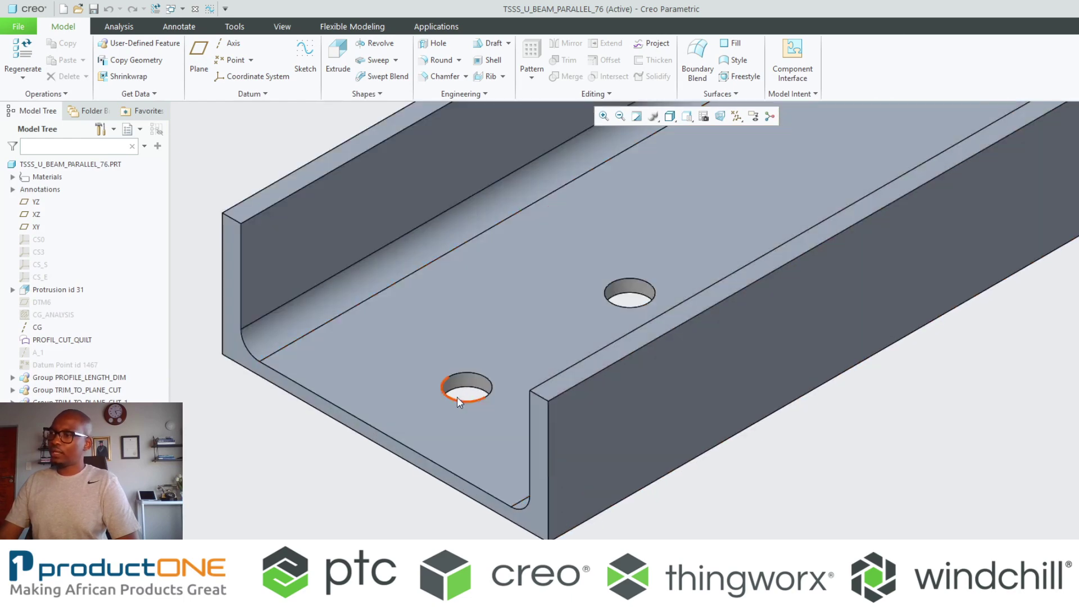
scroll(458, 406, "down", 2)
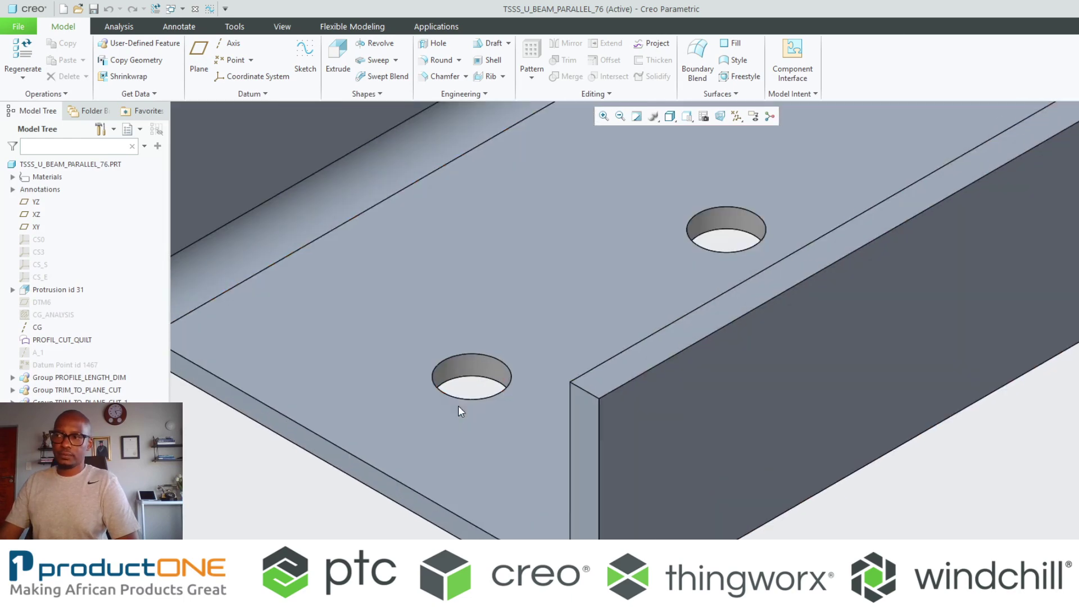
scroll(457, 406, "up", 2)
scroll(458, 406, "up", 3)
left_click(182, 9)
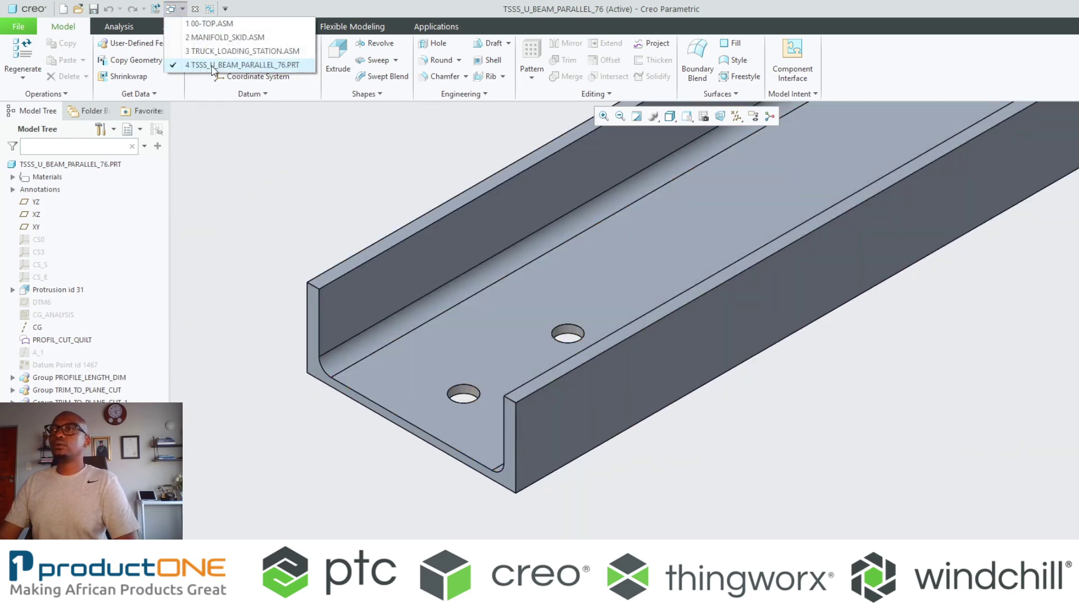
left_click(225, 51)
Turn on datum point display with the double bracing plate and both diagonal channels in view.
scroll(642, 356, "up", 3)
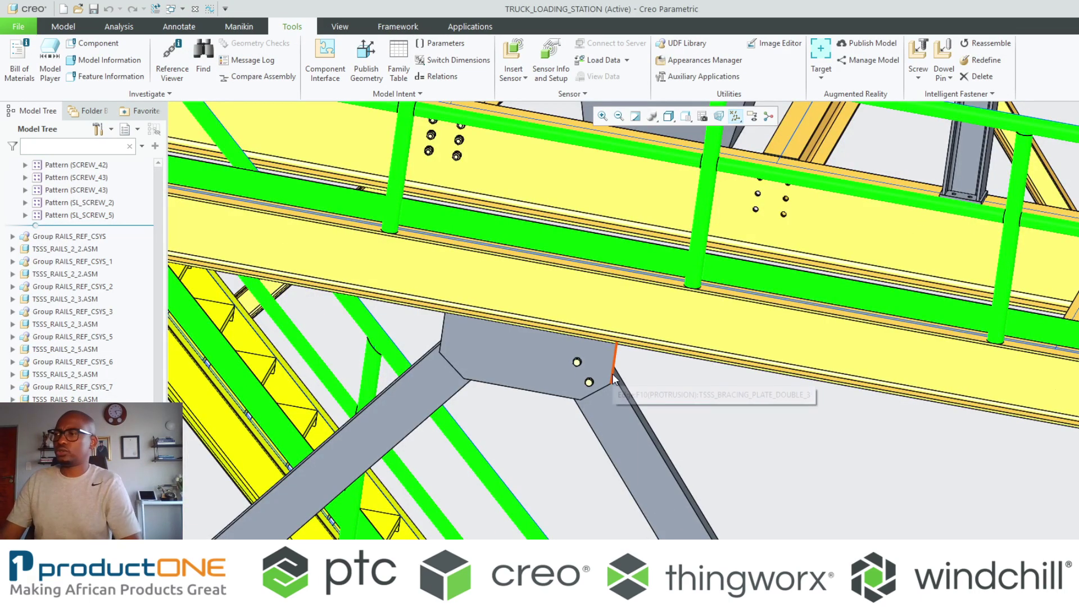
scroll(613, 380, "down", 1)
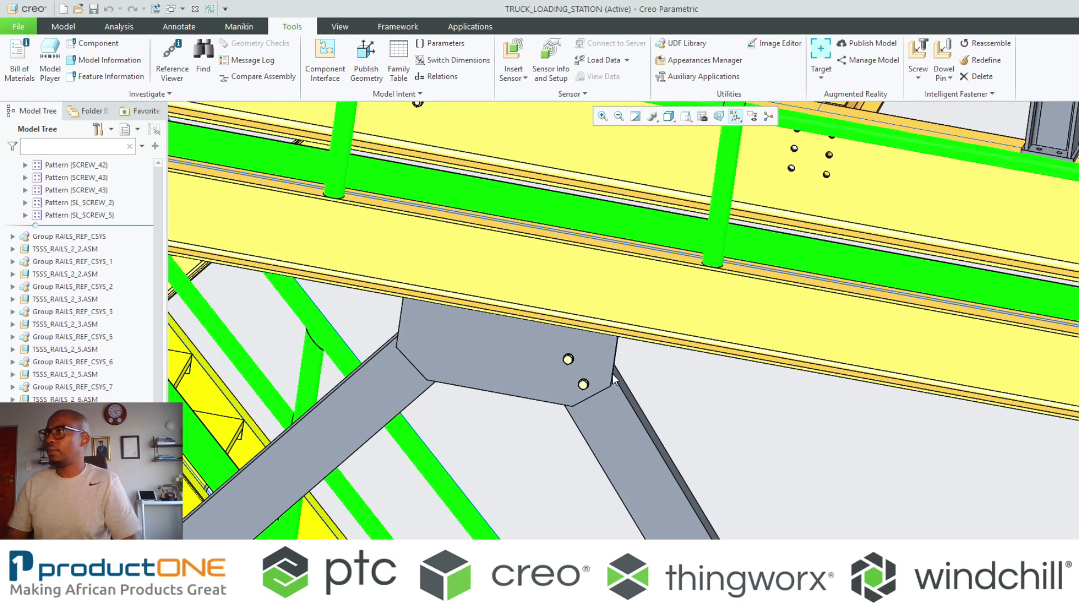
left_click(736, 117)
left_click(753, 159)
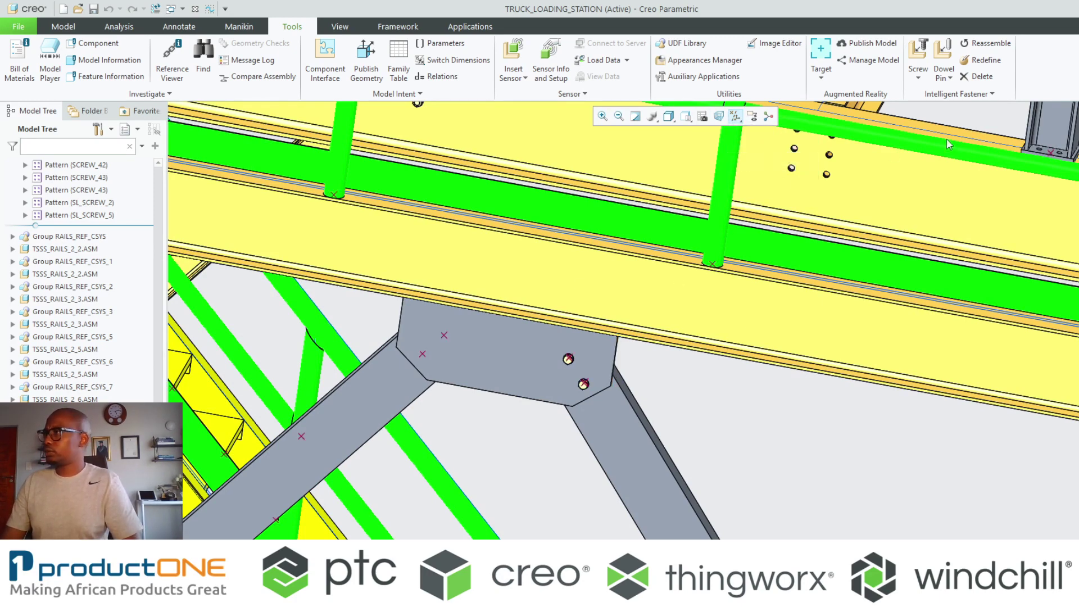
Assemble screw fasteners on all pattern instances joining the bracing plate's unbolted end to its diagonal channel, and turn off datum point display.
left_click(919, 61)
scroll(470, 359, "up", 4)
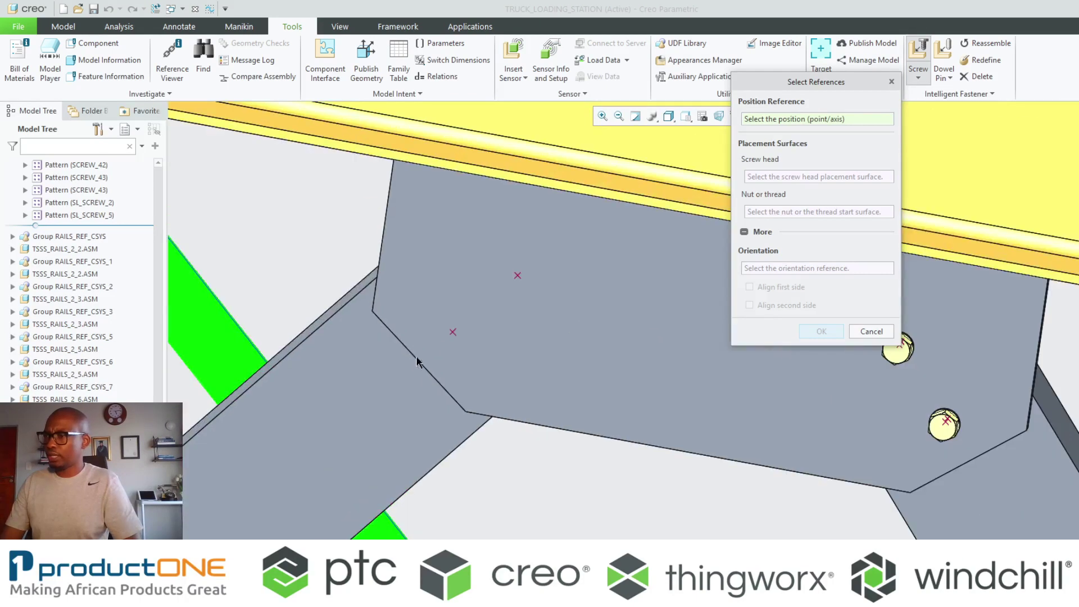
left_click(454, 333)
left_click(484, 385)
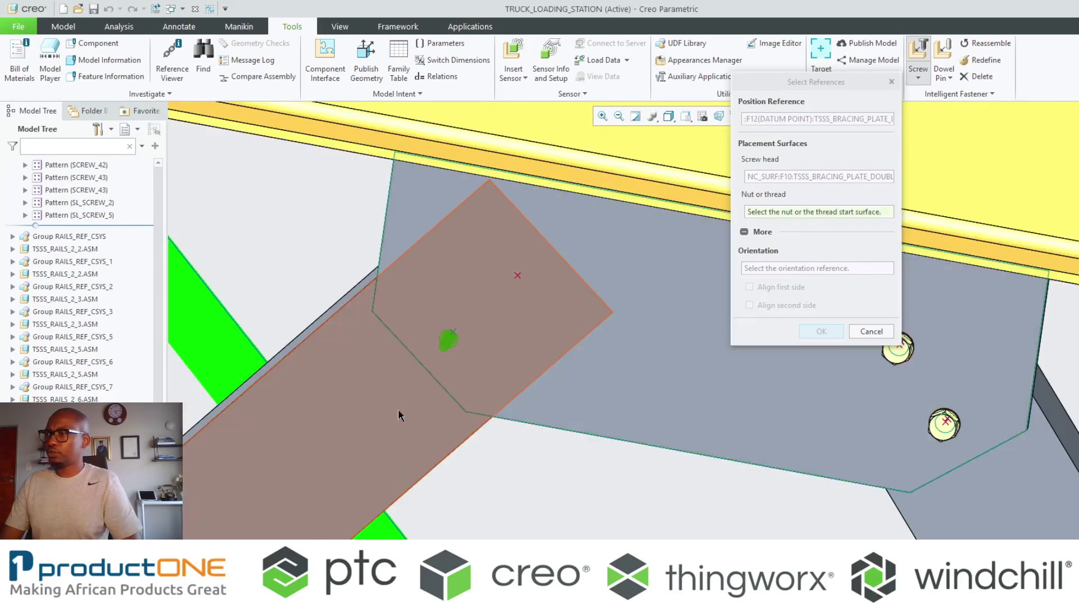
left_click(398, 412)
middle_click(498, 473)
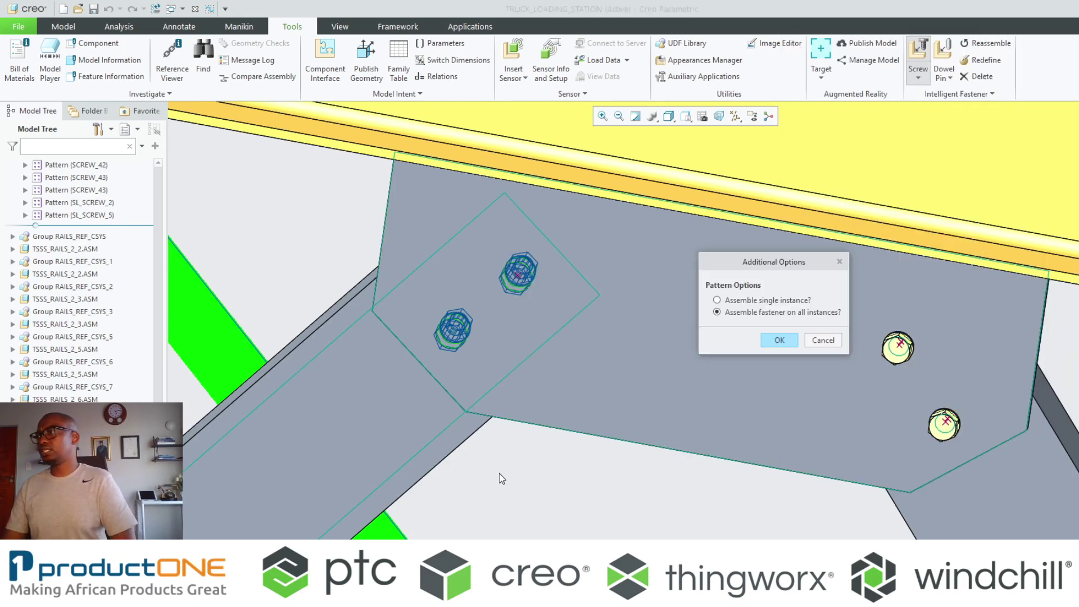
left_click(779, 339)
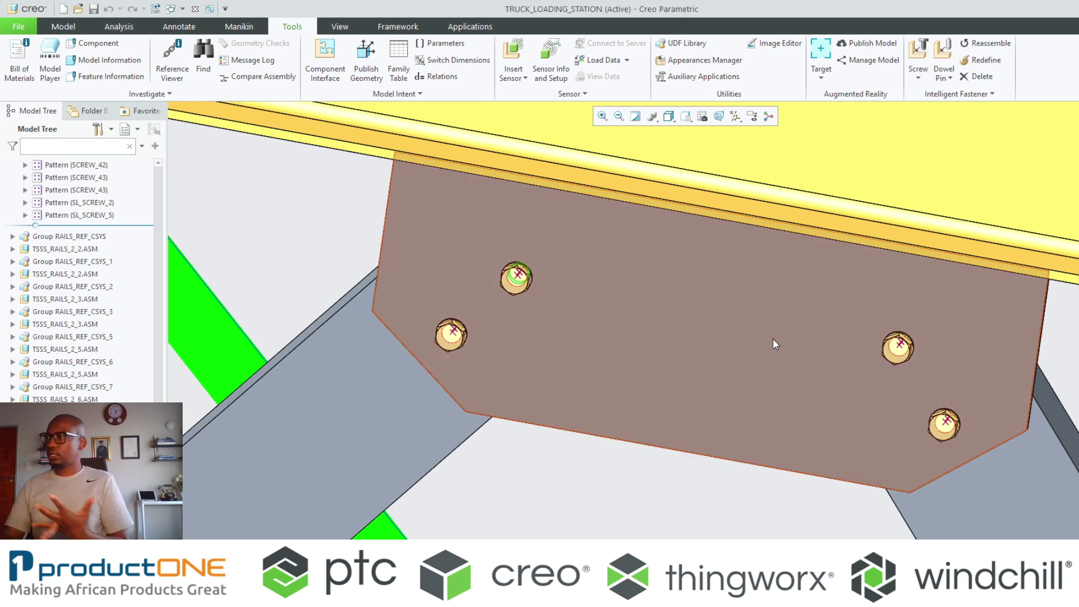
left_click(734, 117)
left_click(748, 159)
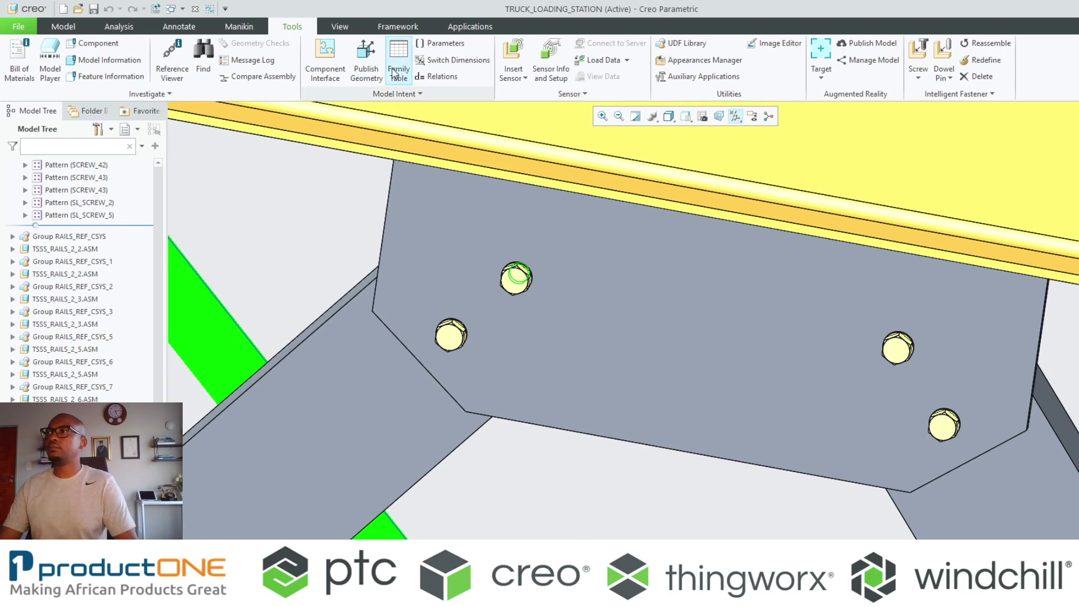
Examine the short cross beams on the lower and upper platforms, and restore the default view of the whole station.
left_click(398, 27)
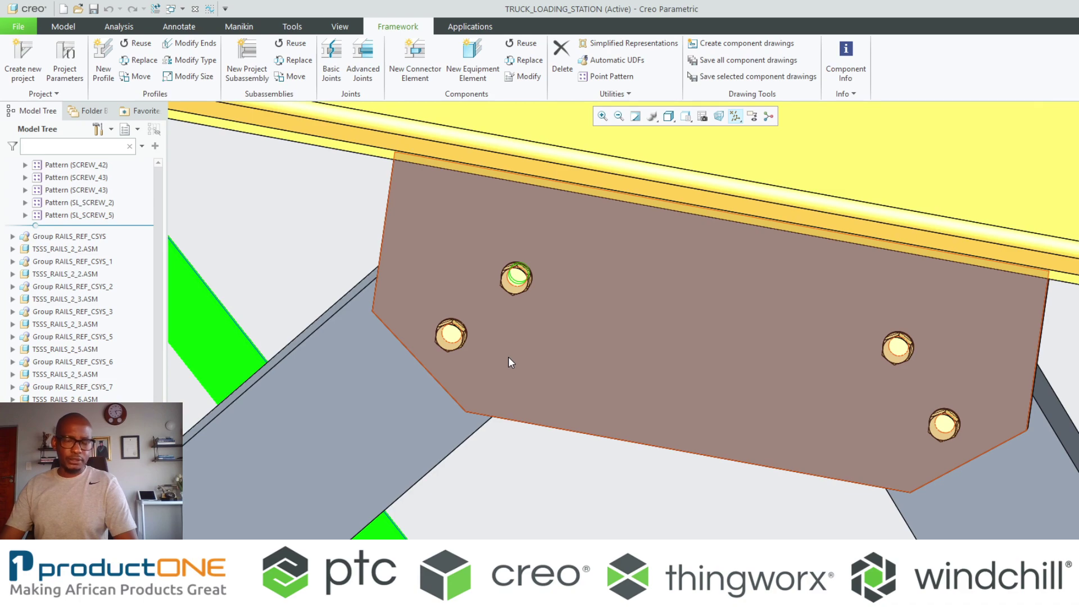
scroll(518, 353, "down", 10)
scroll(523, 349, "down", 2)
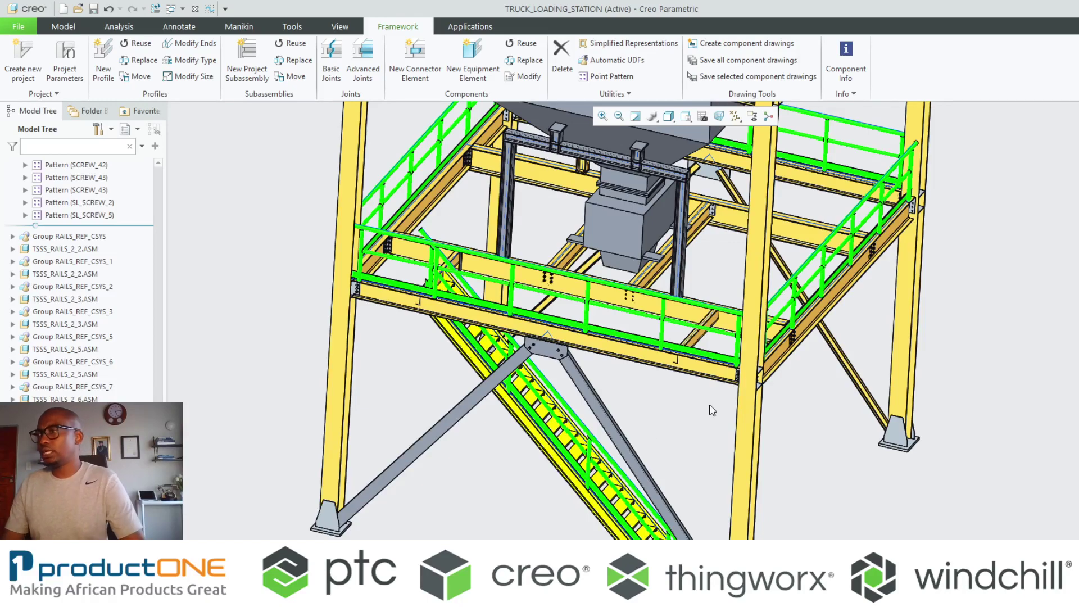
scroll(709, 393, "up", 5)
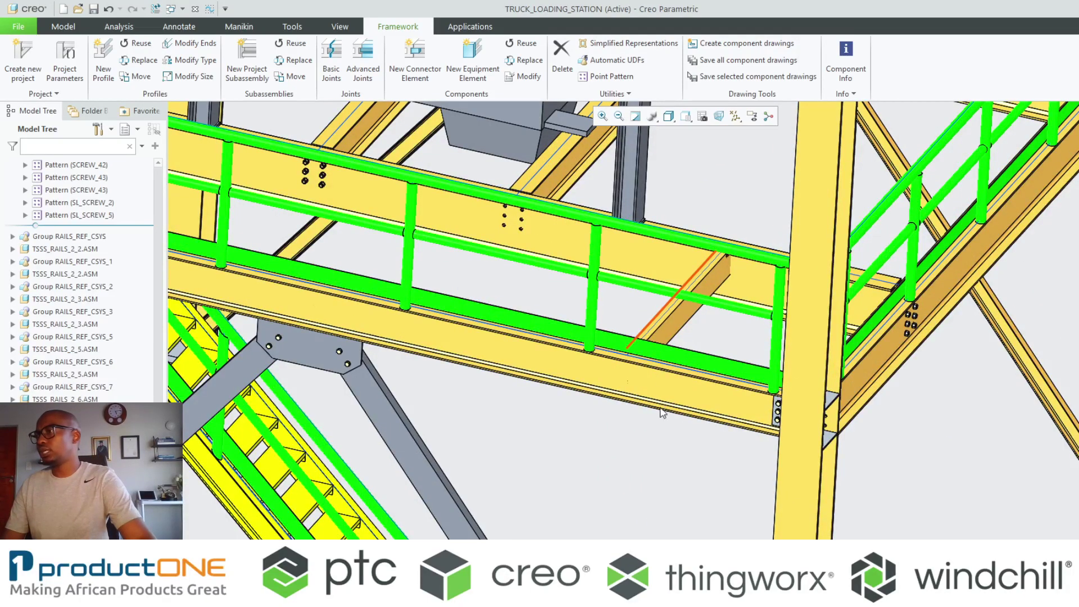
scroll(661, 401, "down", 5)
middle_click_drag(621, 517, 410, 298)
scroll(403, 291, "up", 5)
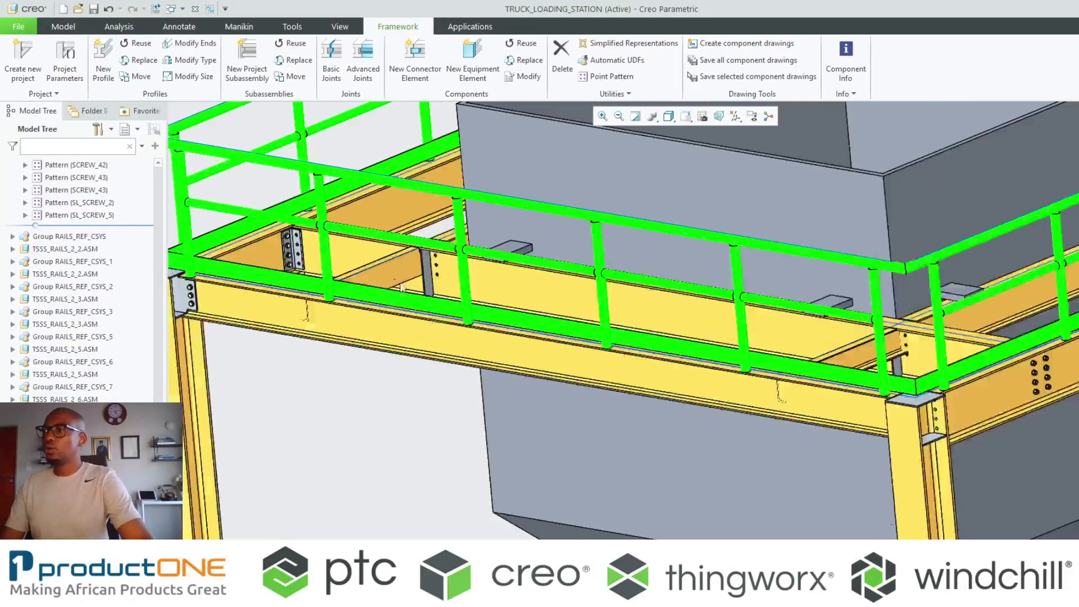
scroll(384, 260, "up", 2)
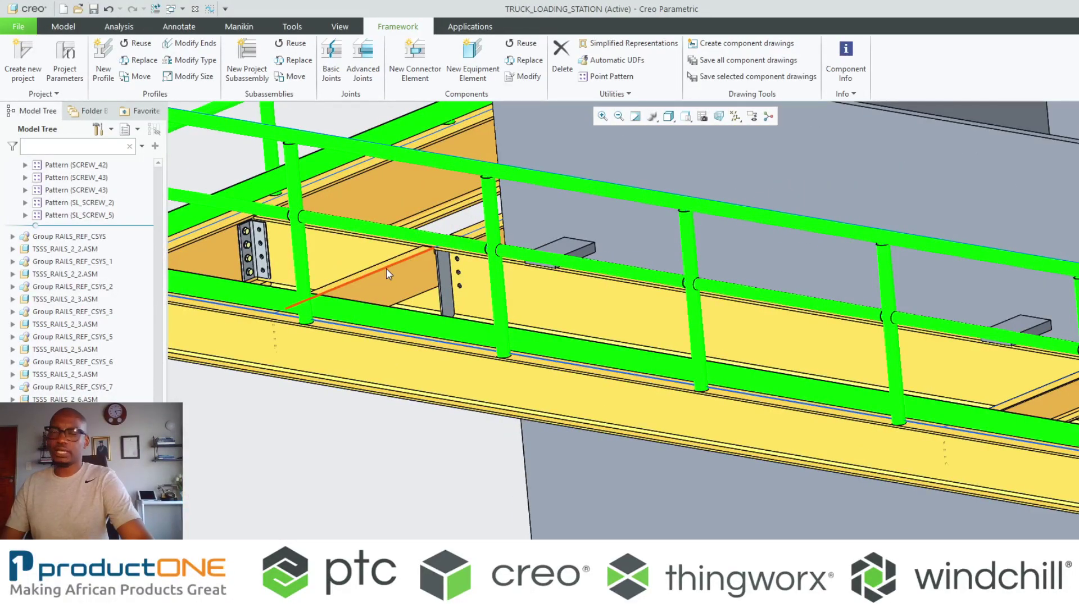
key("ctrl+d")
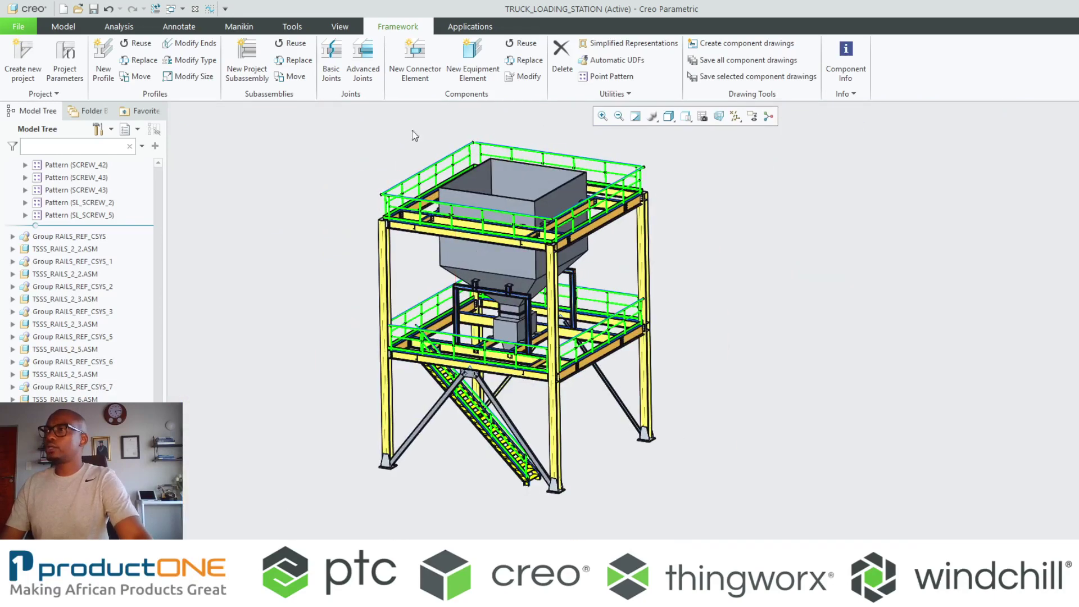
Start a new equipment element of type STAIRS_2 from the metric steel construction library, using AFX default material.
left_click(469, 62)
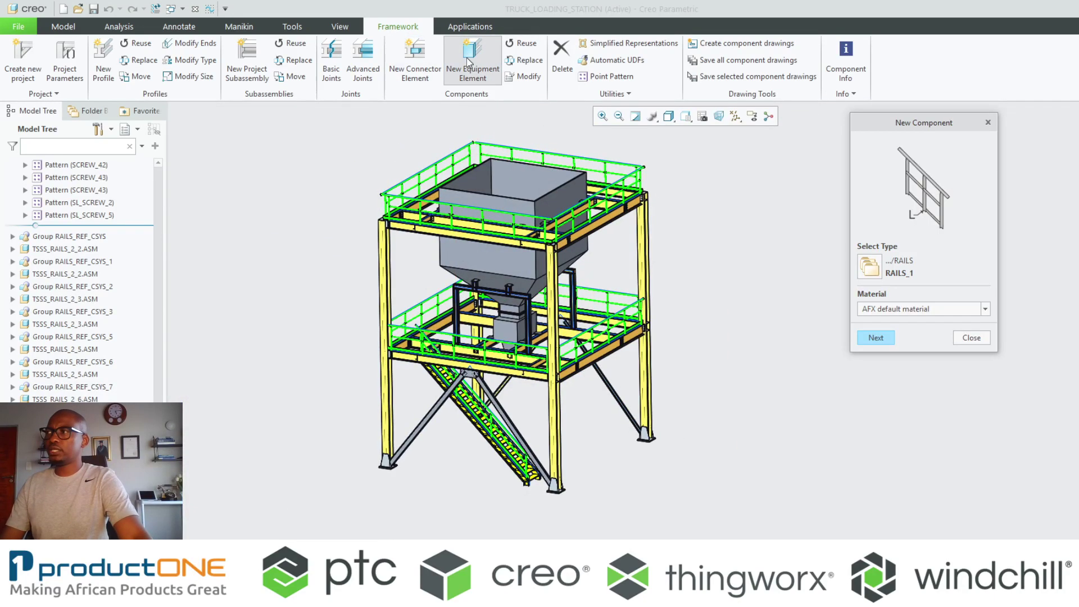
left_click(873, 267)
left_click(582, 132)
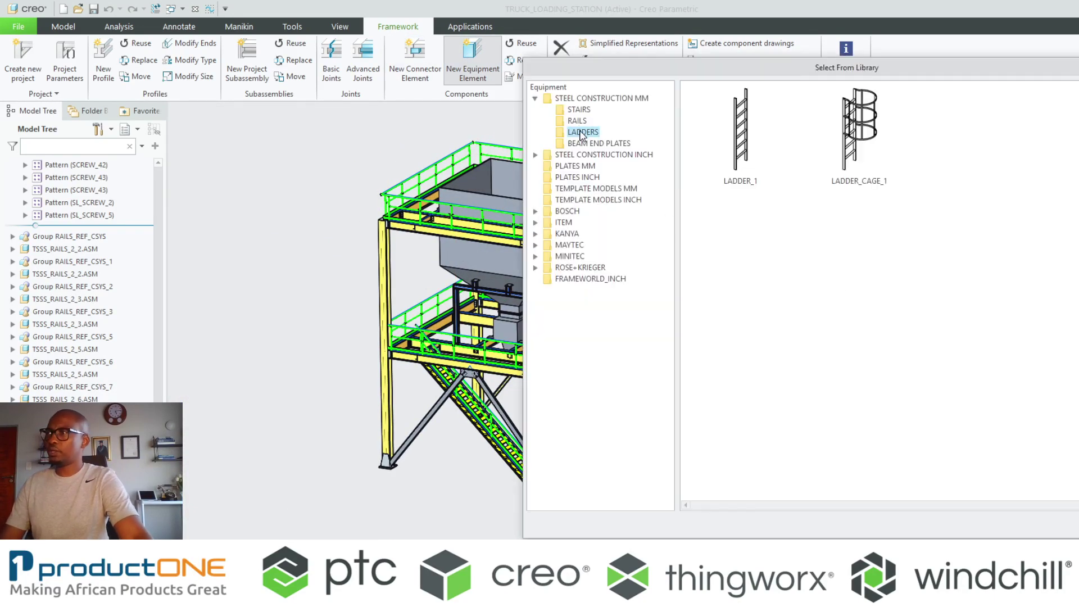
left_click(579, 110)
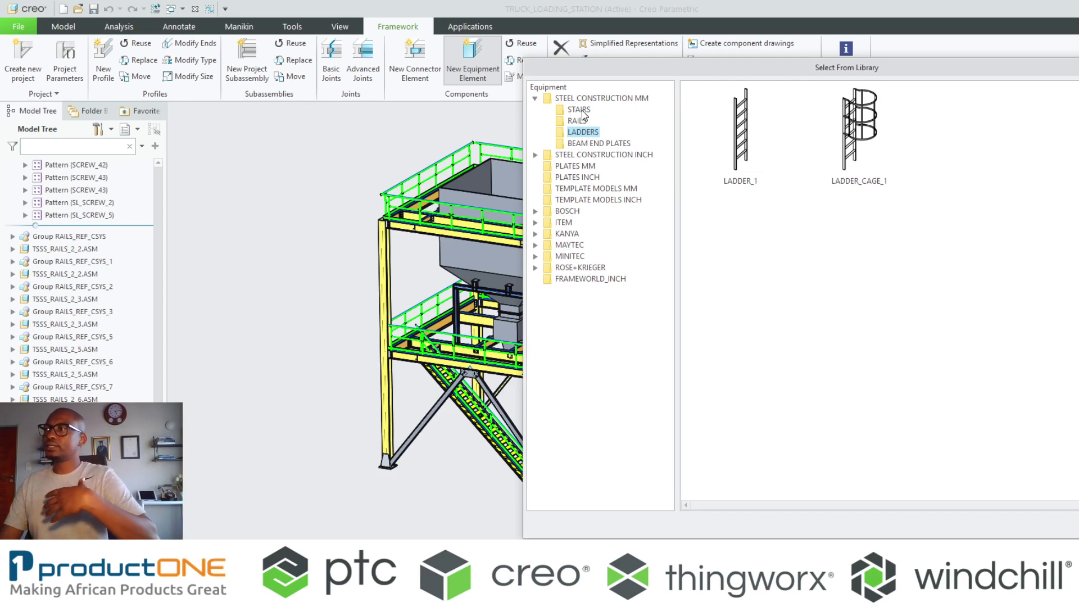
double_click(859, 132)
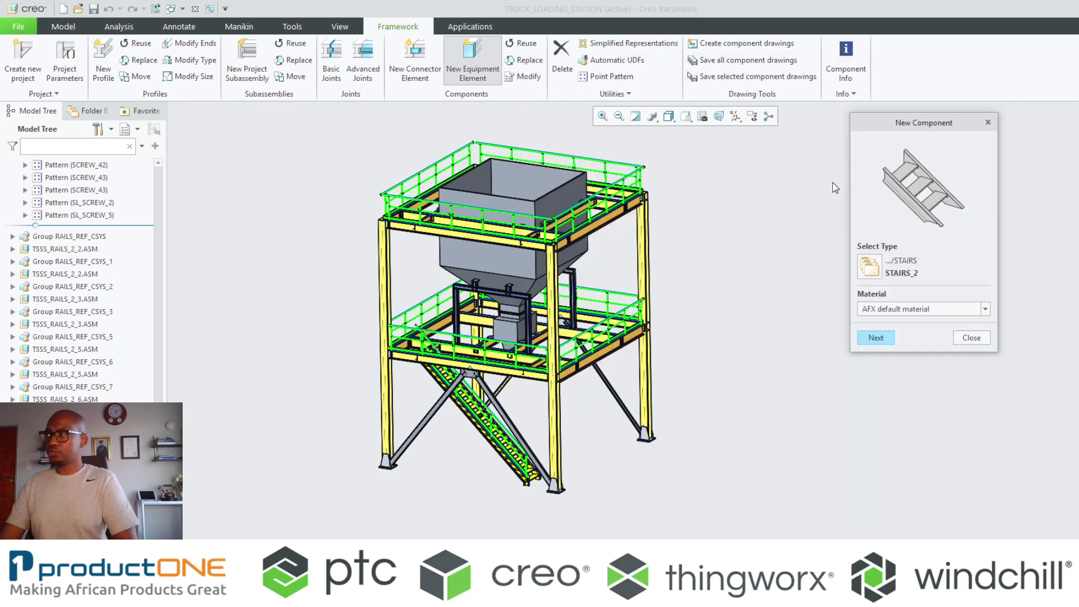
scroll(524, 384, "down", 5)
scroll(524, 384, "down", 2)
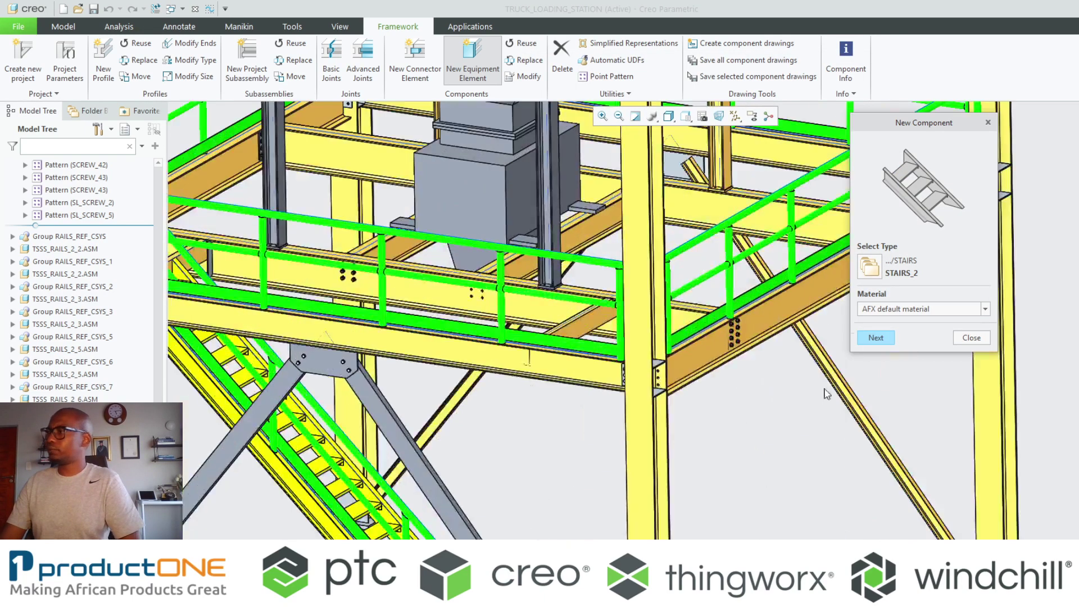
left_click(876, 338)
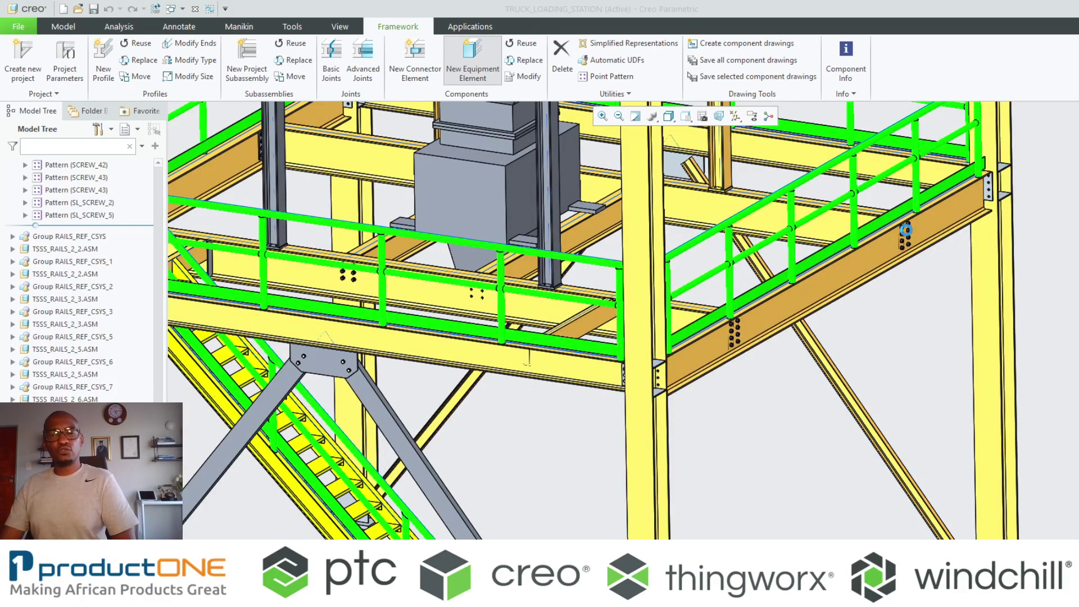
Review the staircase's configuration values, tread options and beam sizes, and return to its reference definition.
left_click_drag(1071, 112, 917, 84)
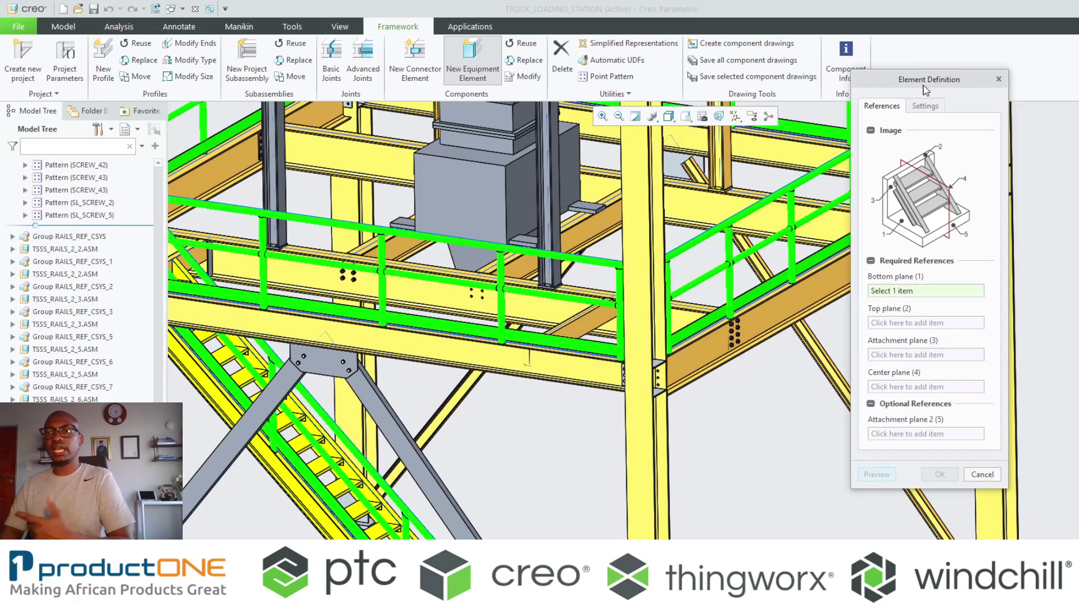
left_click(924, 107)
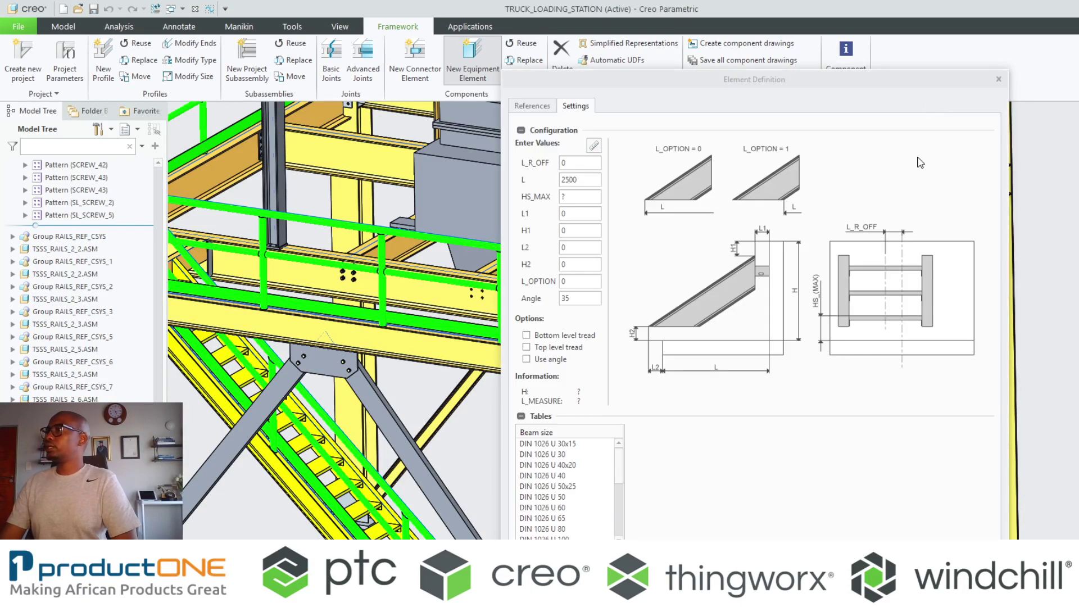
left_click(579, 162)
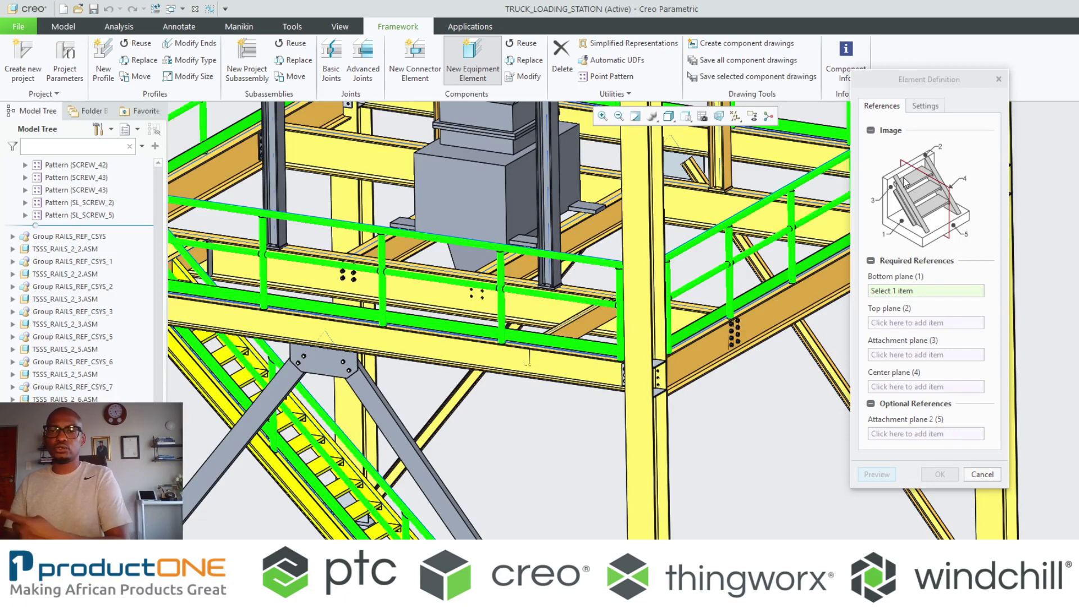
Set the staircase's bottom plane to the lower platform cross beam's top face and its top plane to the upper cross beam's top face.
scroll(534, 330, "up", 4)
scroll(534, 330, "up", 3)
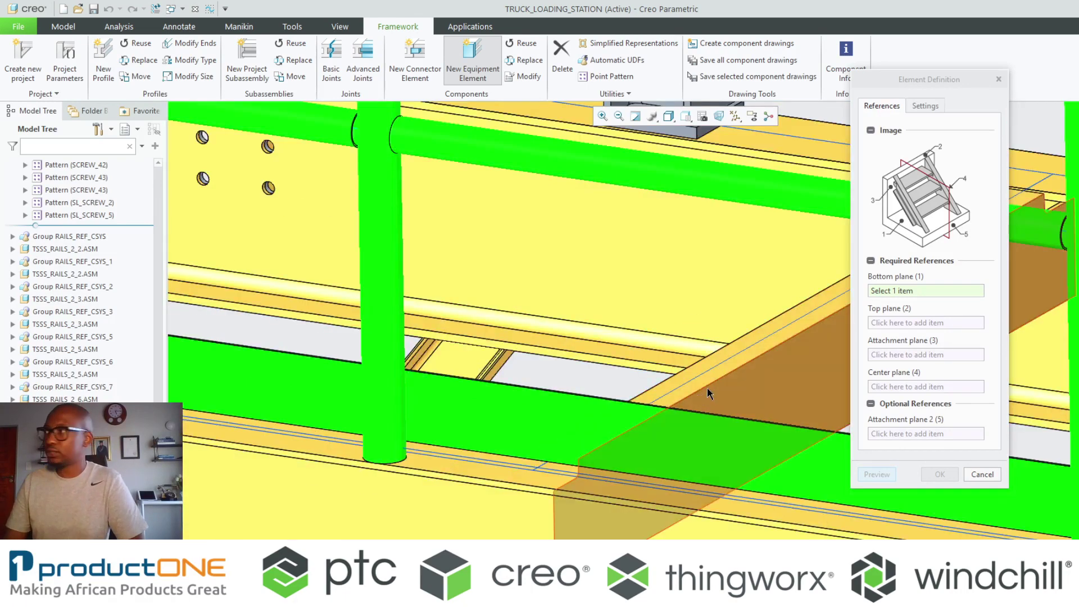
left_click(726, 365)
scroll(725, 439, "down", 5)
scroll(726, 474, "up", 10)
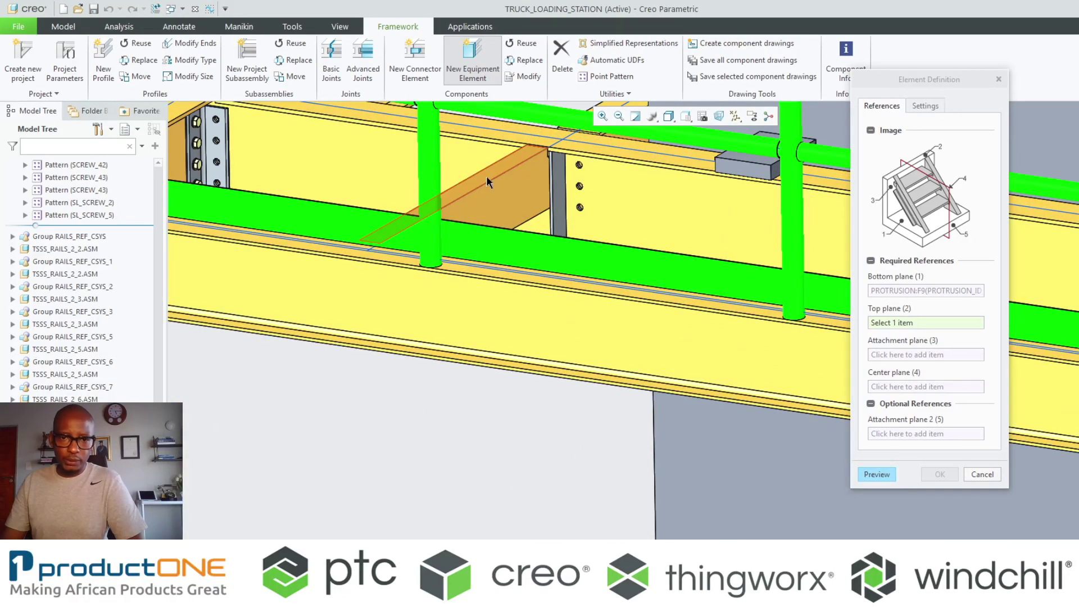
left_click(486, 177)
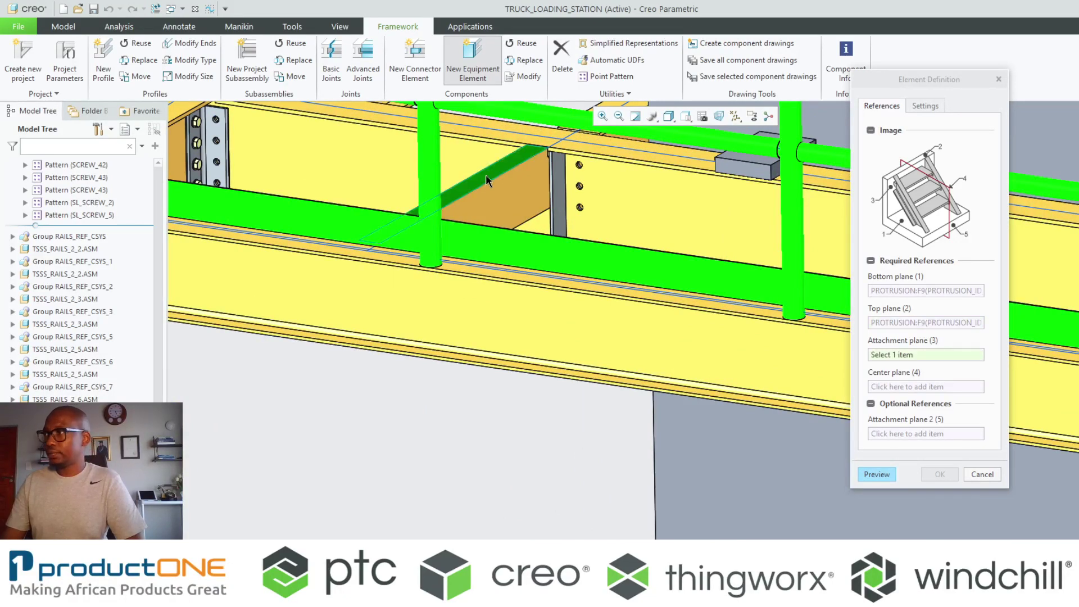
Set the attachment plane to the upper cross beam's side face and the center plane to the outer platform beam's flange edge face.
scroll(485, 174, "up", 3)
left_click(516, 200)
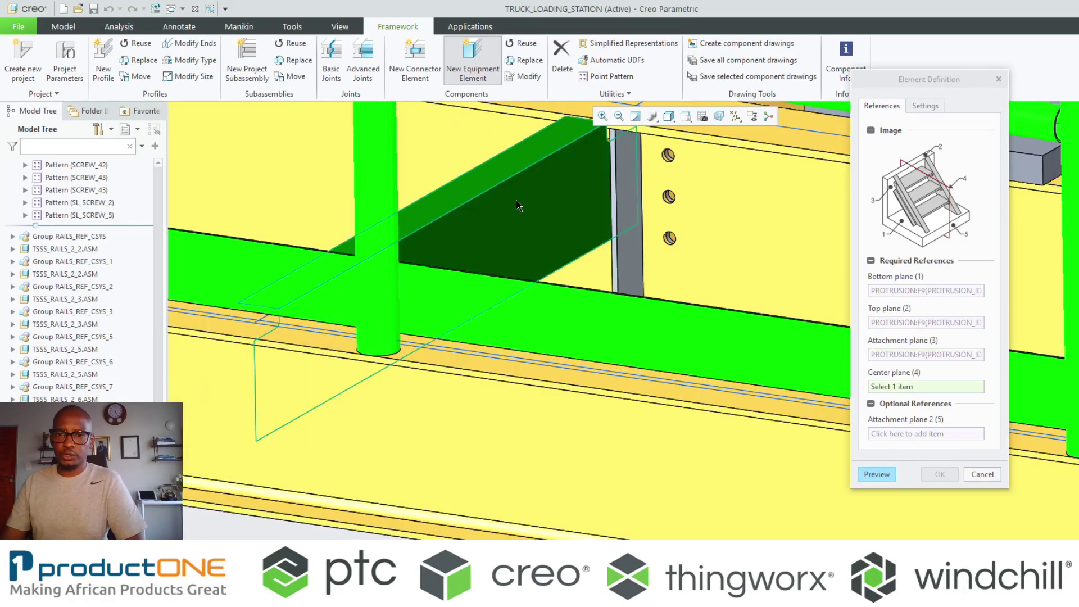
scroll(503, 371, "up", 3)
left_click(500, 383)
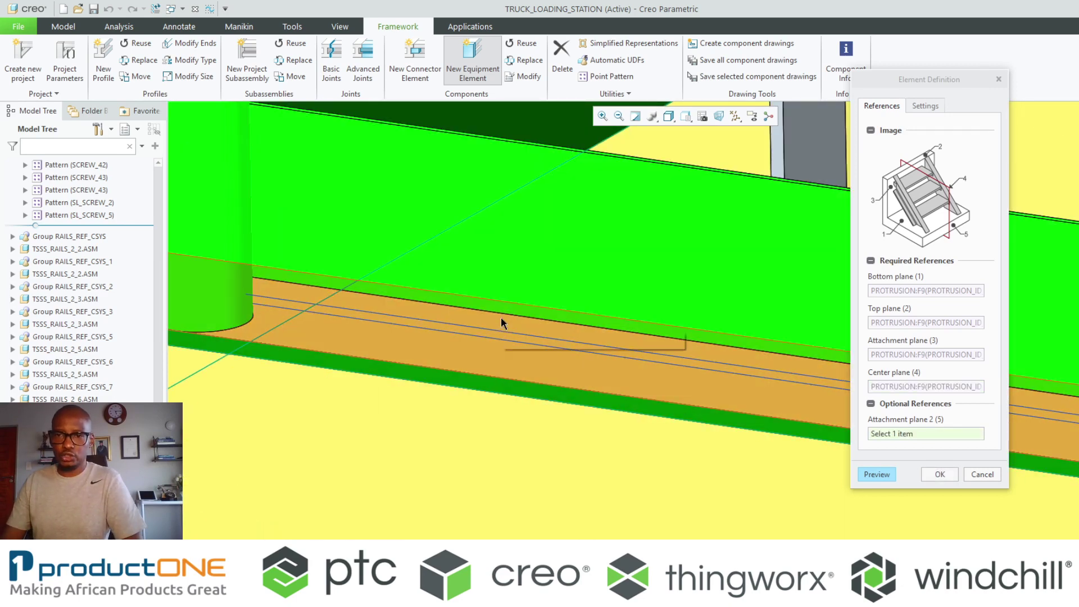
Set the staircase's optional second attachment plane to the lower cross beam's side face and create the staircase.
scroll(497, 313, "down", 5)
scroll(497, 307, "down", 6)
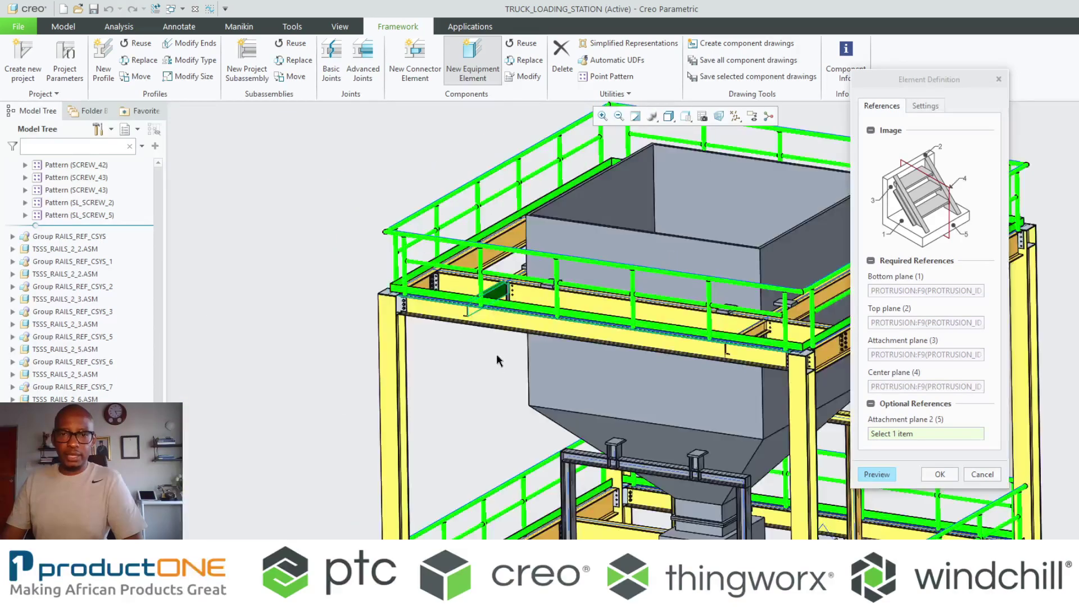
scroll(599, 467, "up", 7)
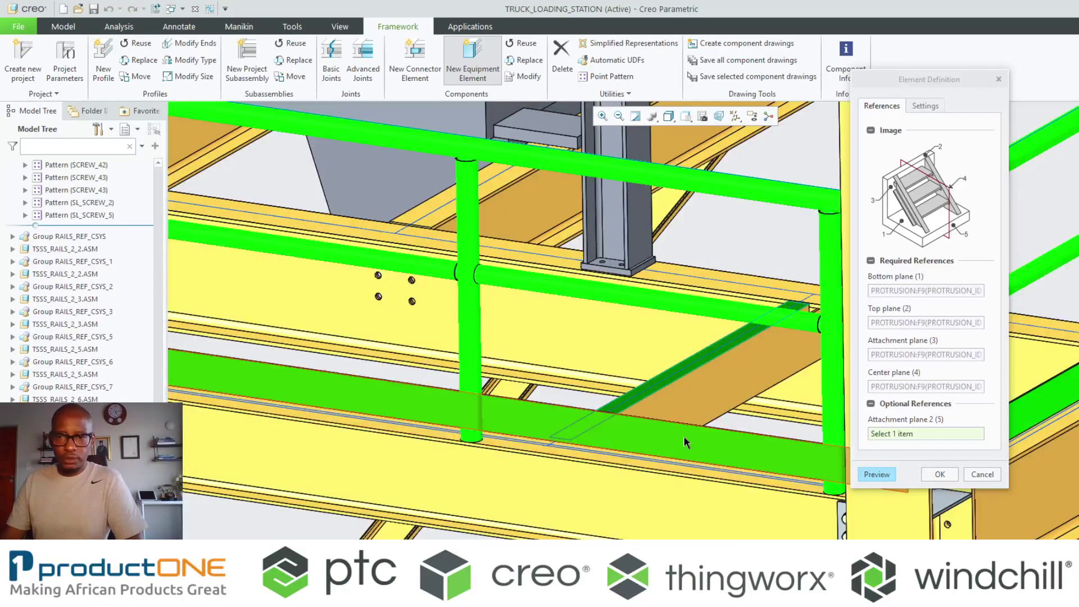
scroll(647, 438, "up", 2)
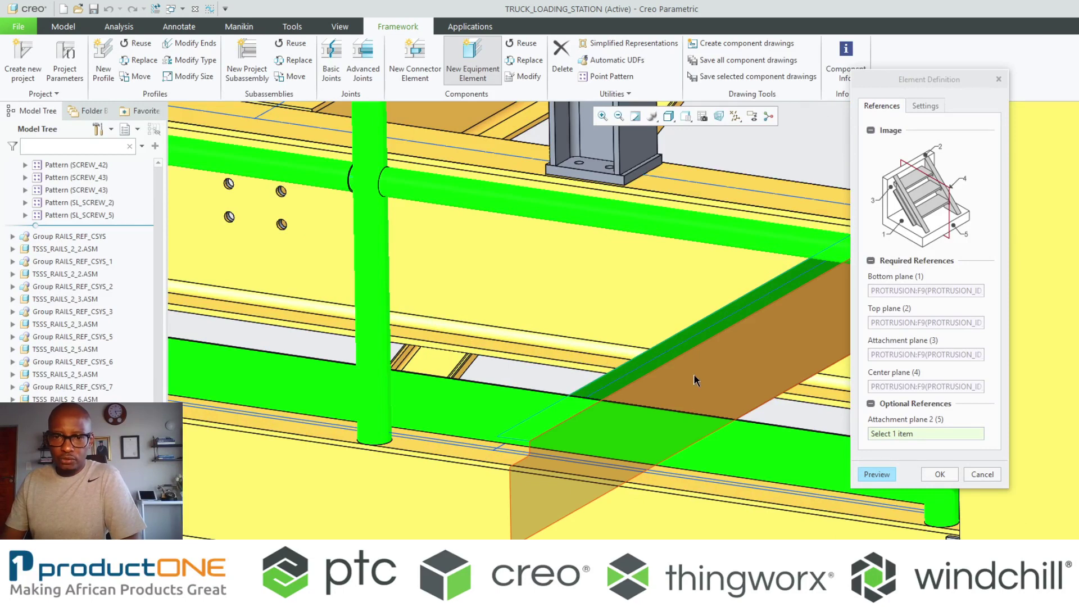
left_click(694, 376)
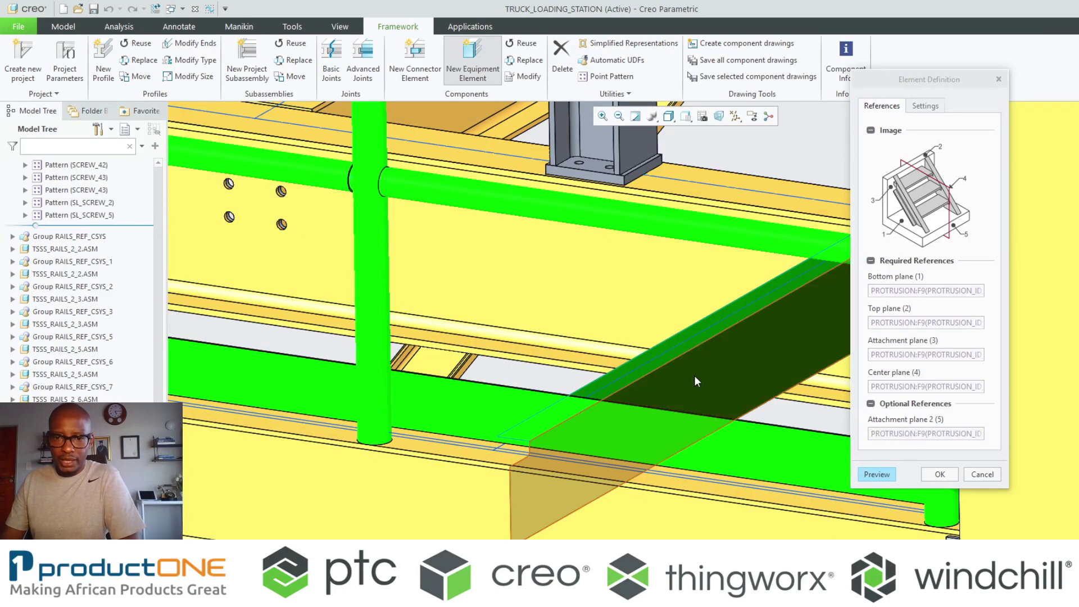
left_click(940, 474)
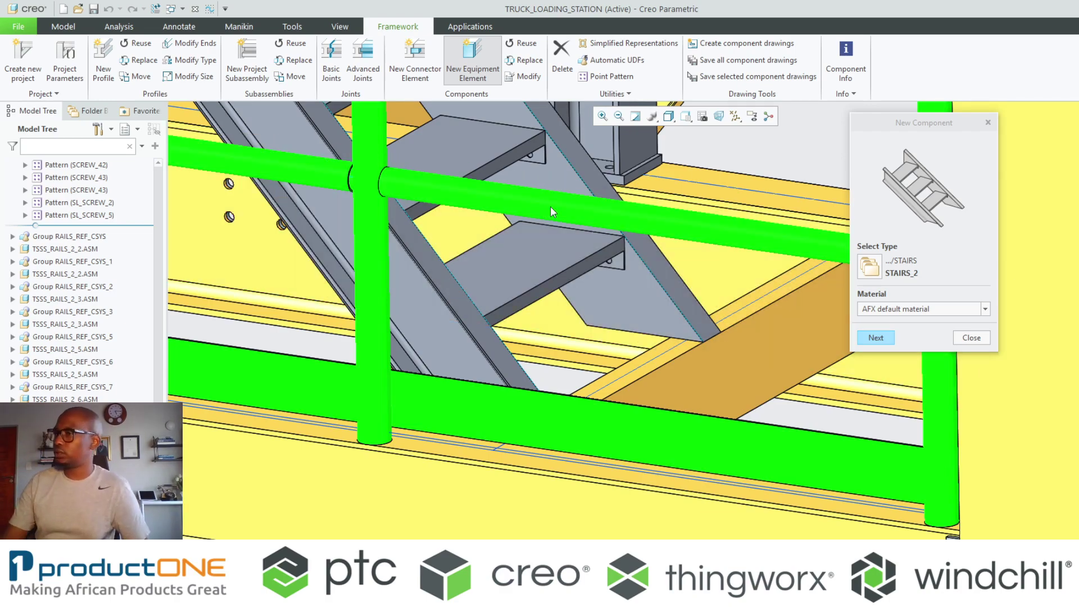
scroll(622, 188, "down", 5)
middle_click_drag(623, 188, 393, 281)
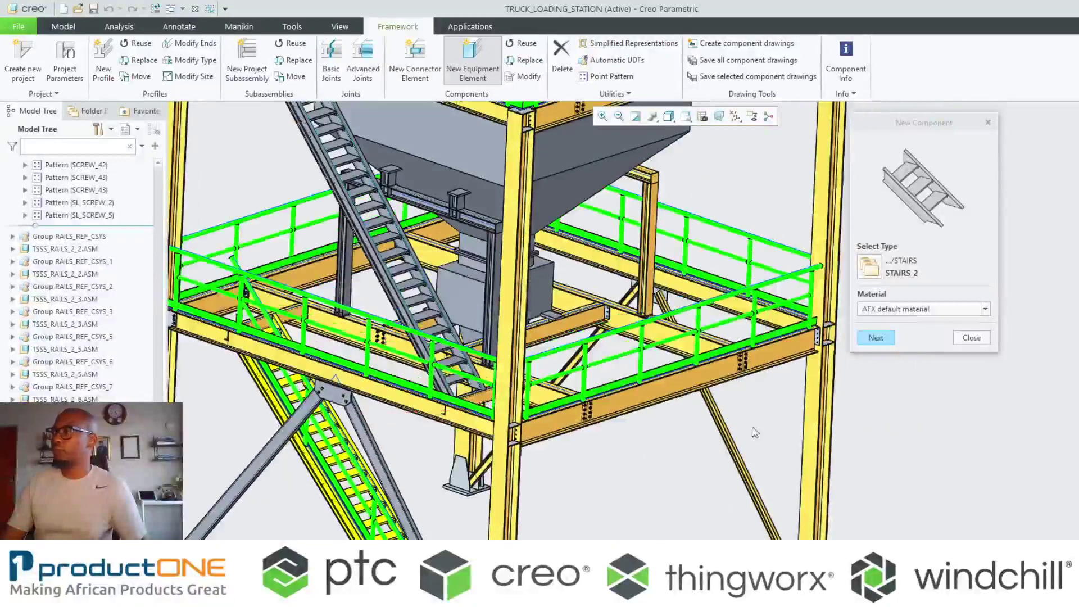
left_click(974, 338)
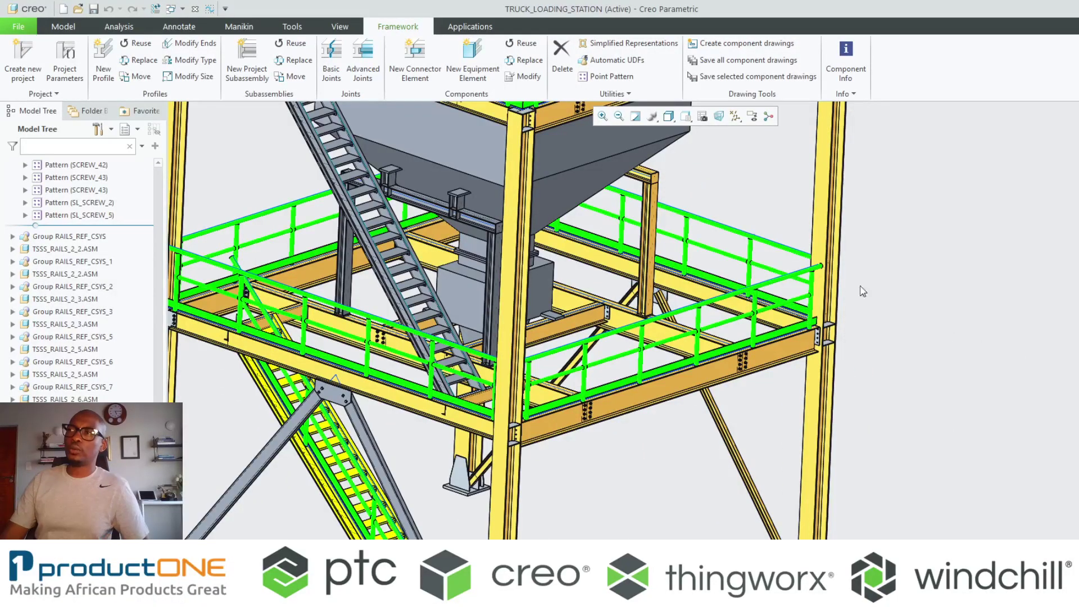
Start a new equipment element of type RAILS_1 from the metric steel construction rails library, using AFX default material.
left_click(470, 46)
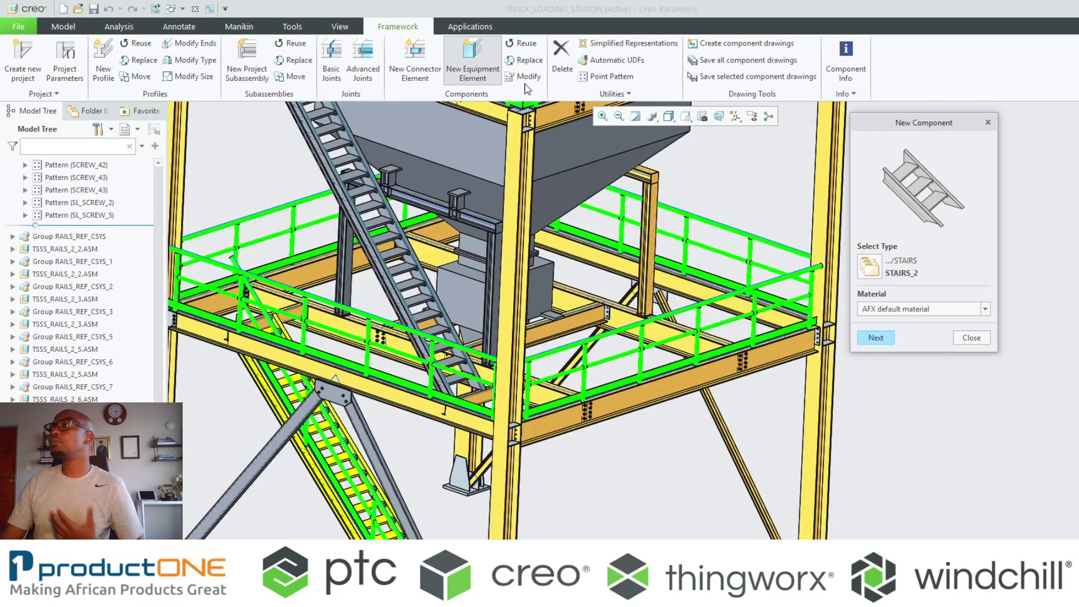
left_click(881, 273)
left_click(586, 134)
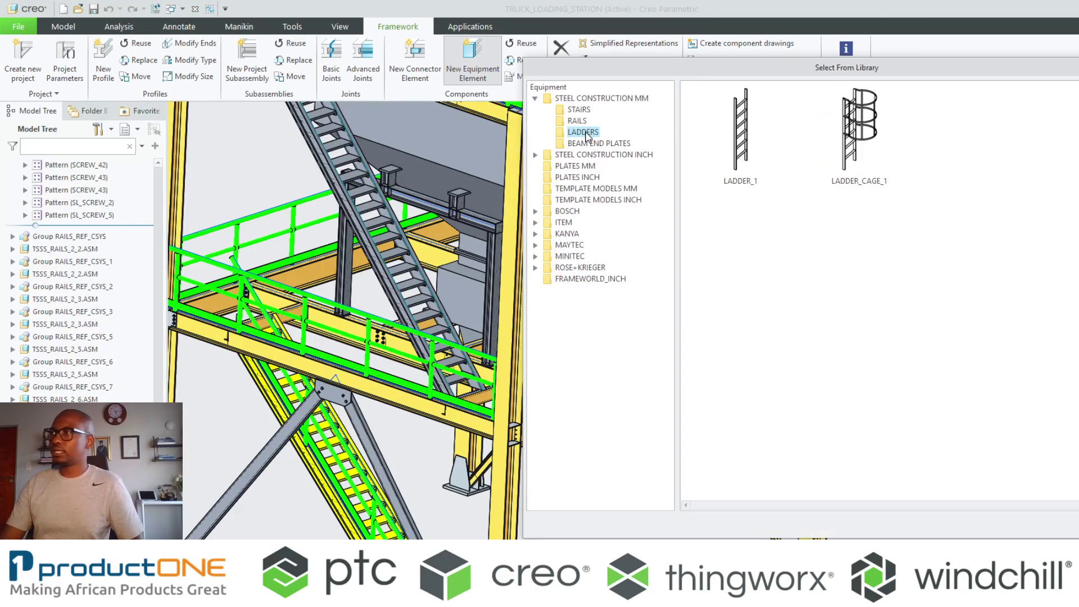
left_click(578, 121)
double_click(860, 135)
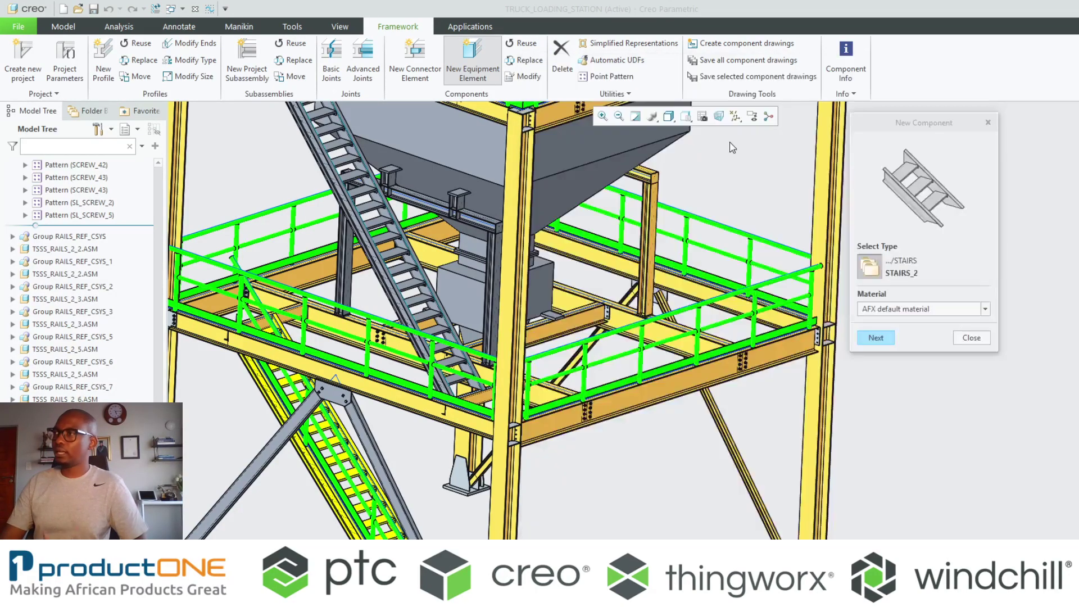
left_click(876, 338)
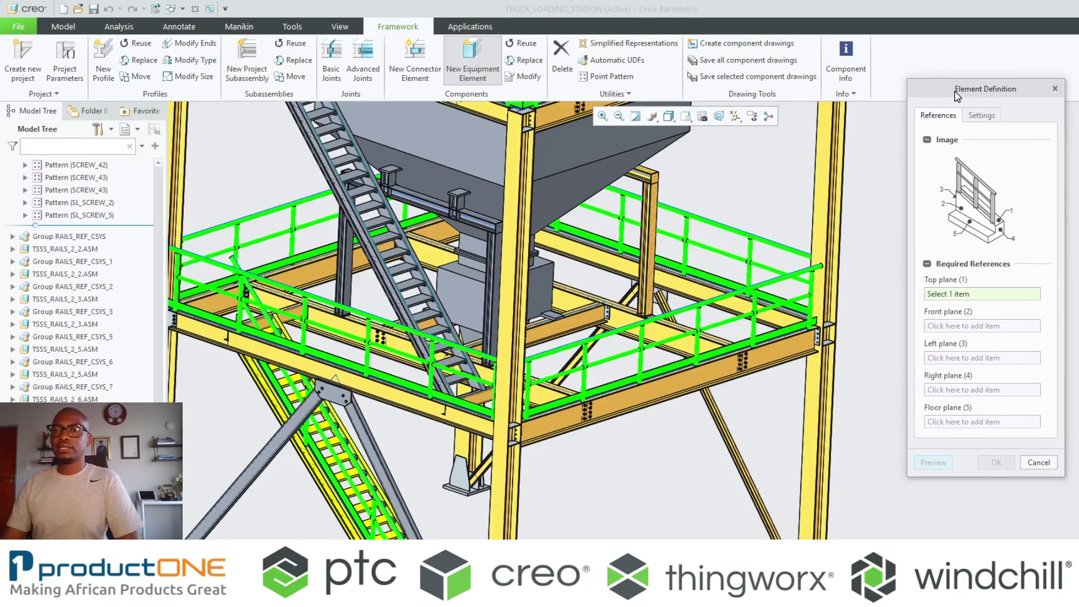
Set the railing's top plane to the outer stair stringer's top flange face and its front plane to the stringer's side face.
scroll(377, 364, "down", 10)
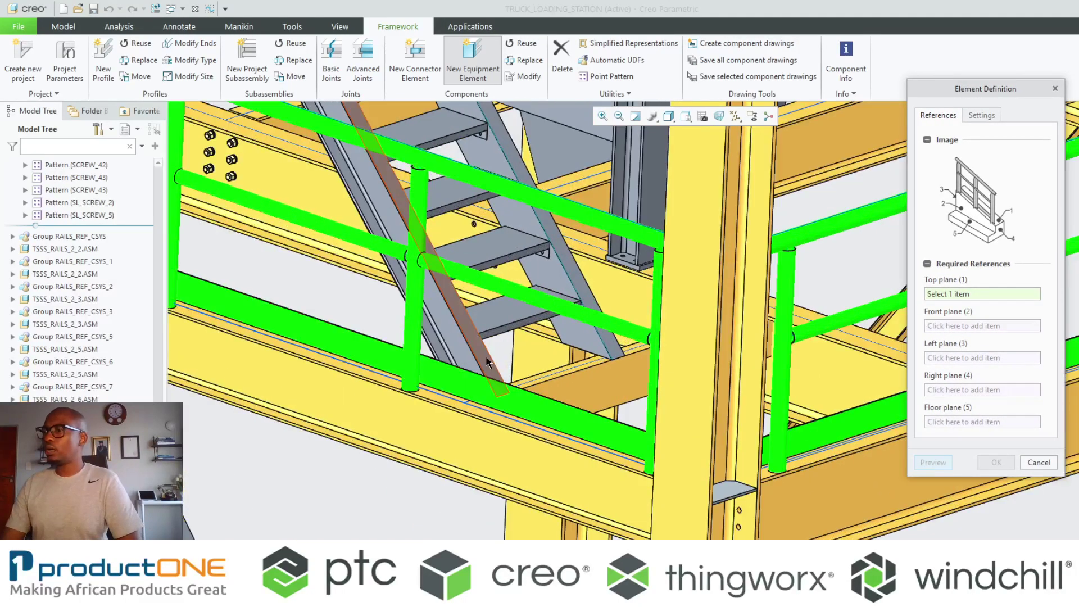
left_click(487, 359)
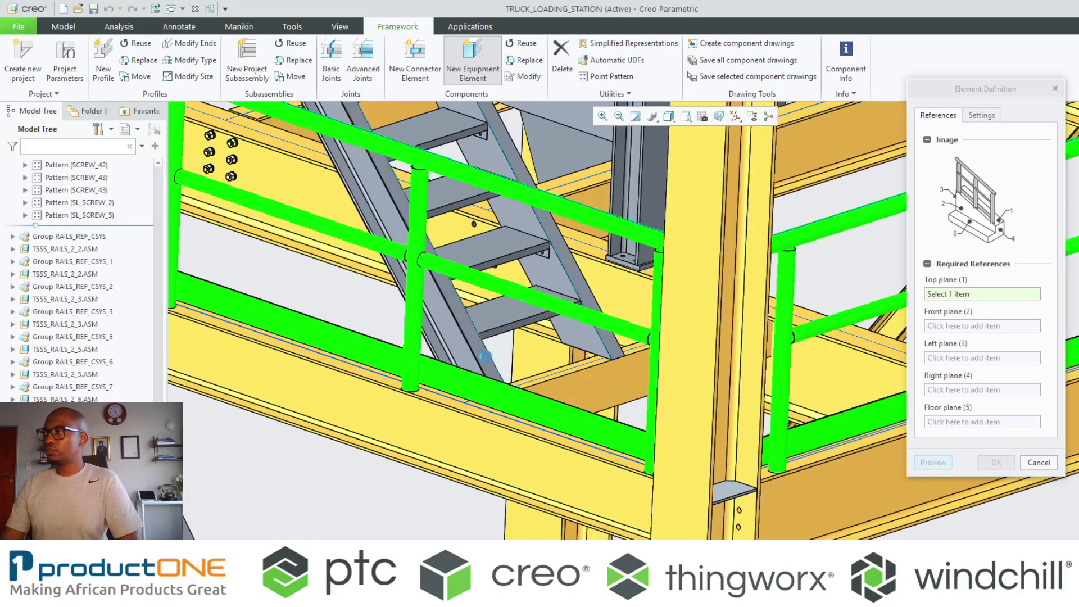
left_click(453, 339)
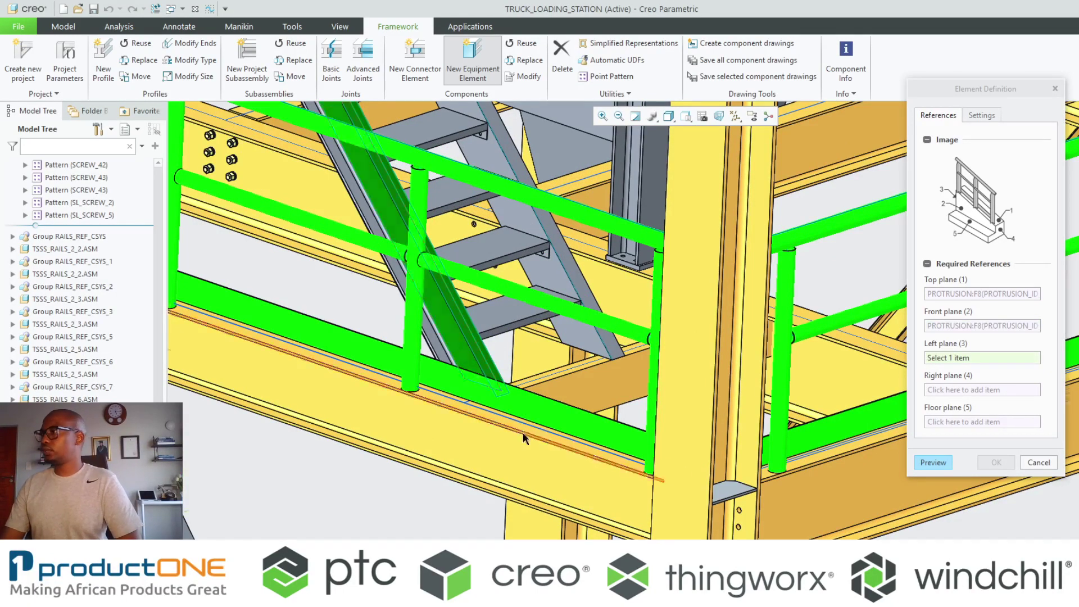
Set the railing's left plane to the upper cross beam's side face and its right plane to the lower cross beam's side face.
scroll(521, 431, "up", 5)
scroll(424, 194, "down", 3)
scroll(424, 194, "down", 2)
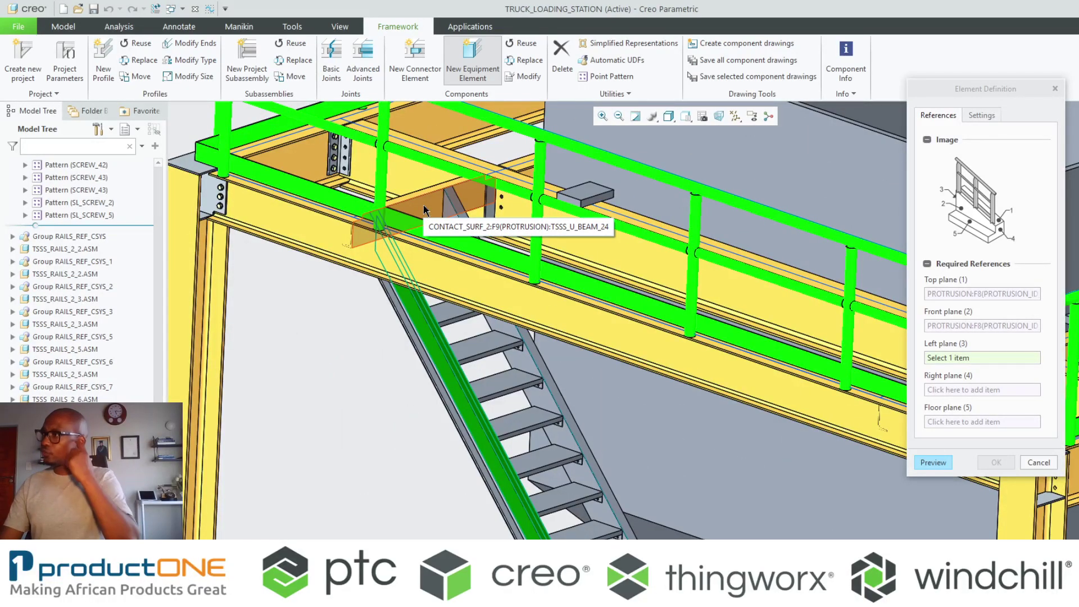
left_click(424, 207)
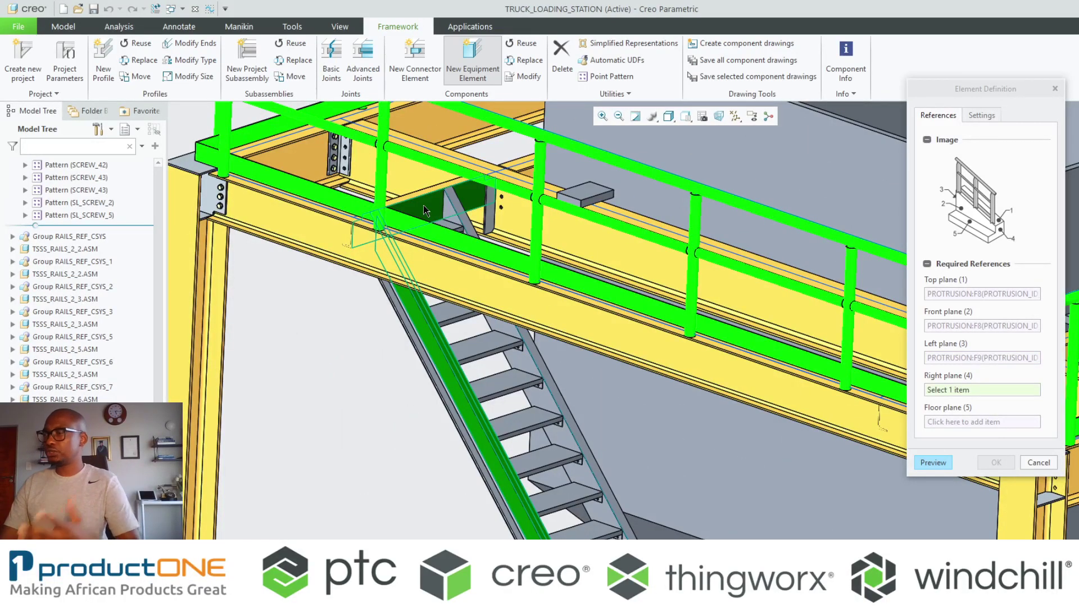
scroll(423, 205, "up", 6)
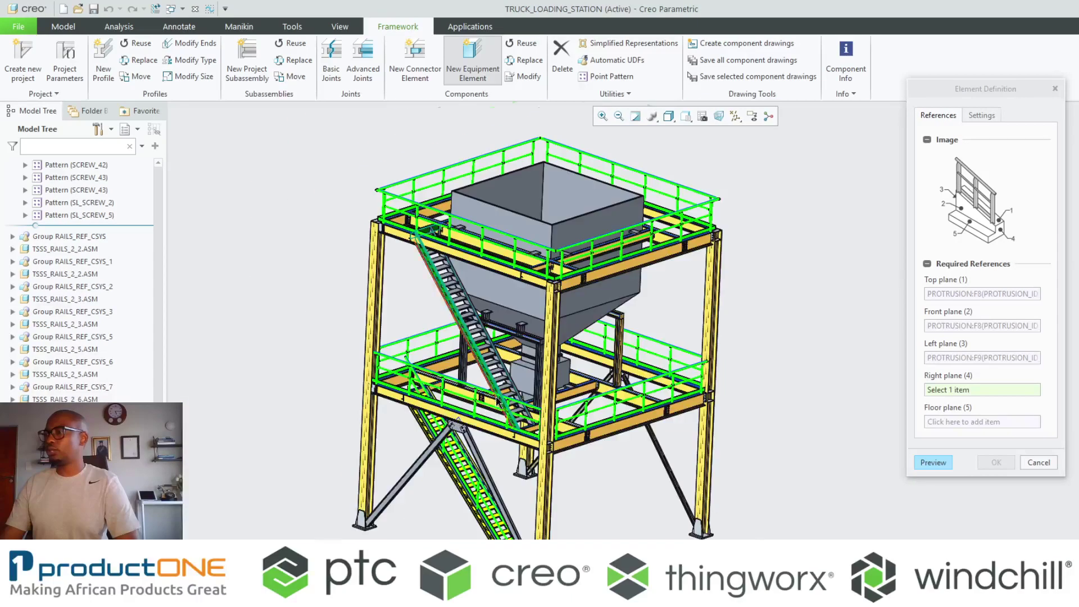
scroll(561, 437, "down", 8)
left_click(570, 531)
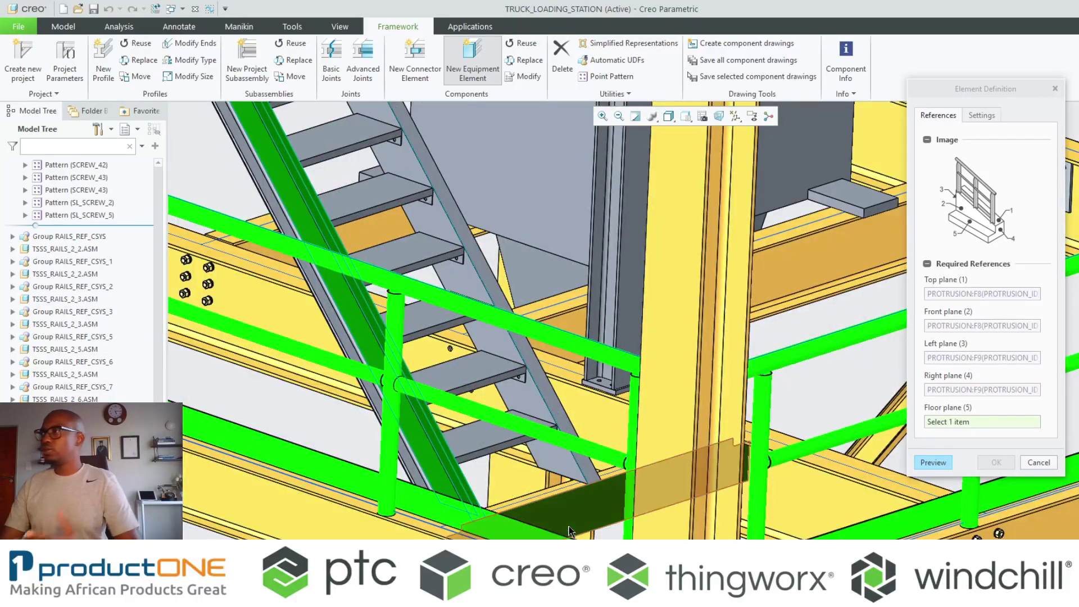
Set the railing's floor plane to the lower cross beam's top face and create the railing with its default configuration values.
left_click(524, 497)
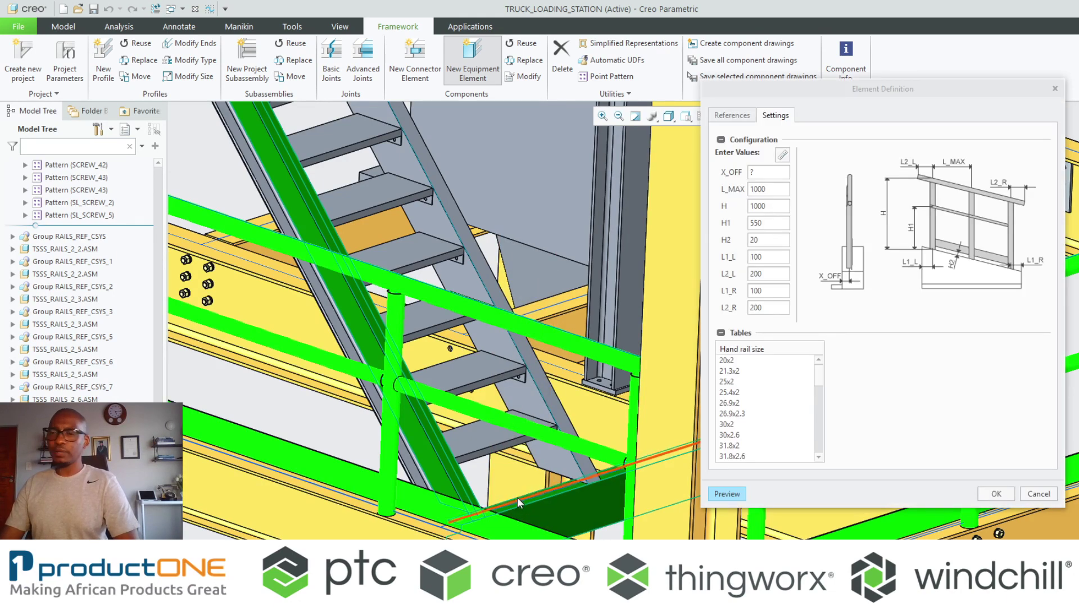
left_click(998, 494)
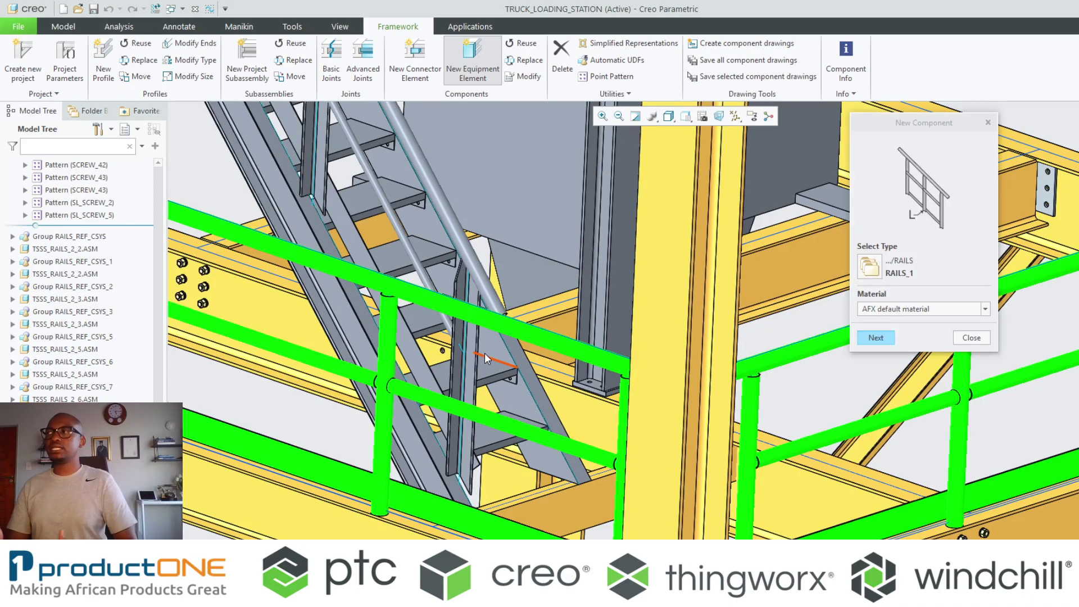
left_click(971, 337)
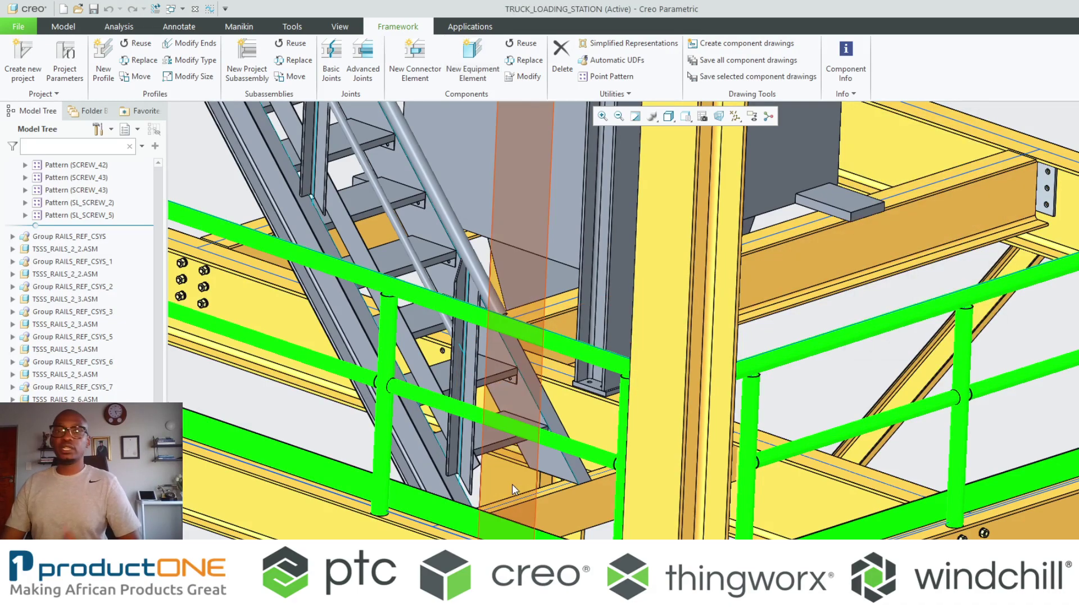
Inspect the new staircase and its railing between the two platforms from several sides.
scroll(512, 486, "down", 10)
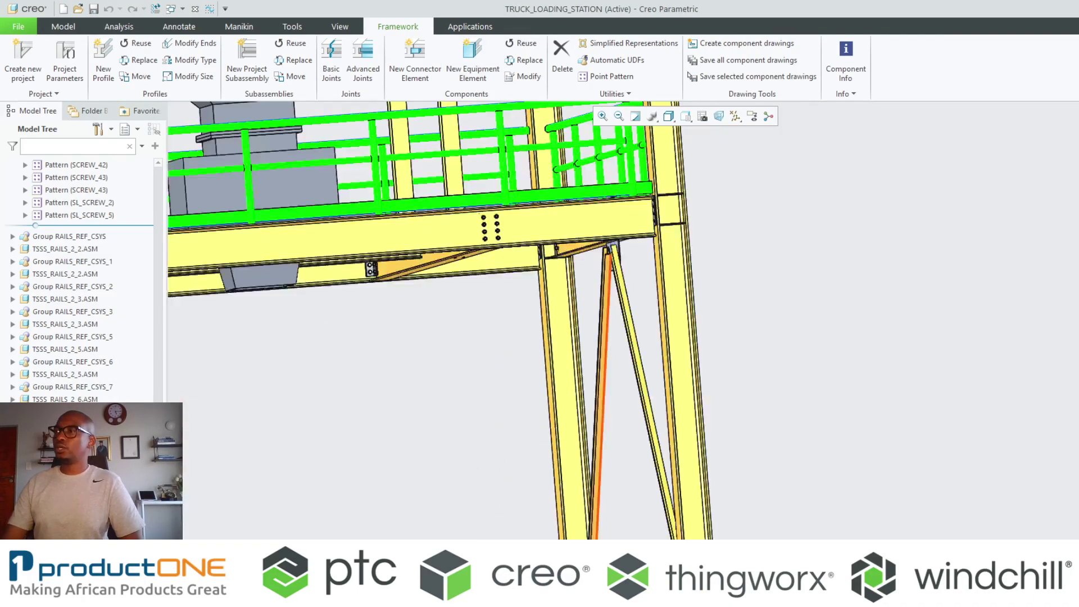
middle_click_drag(618, 527, 517, 465)
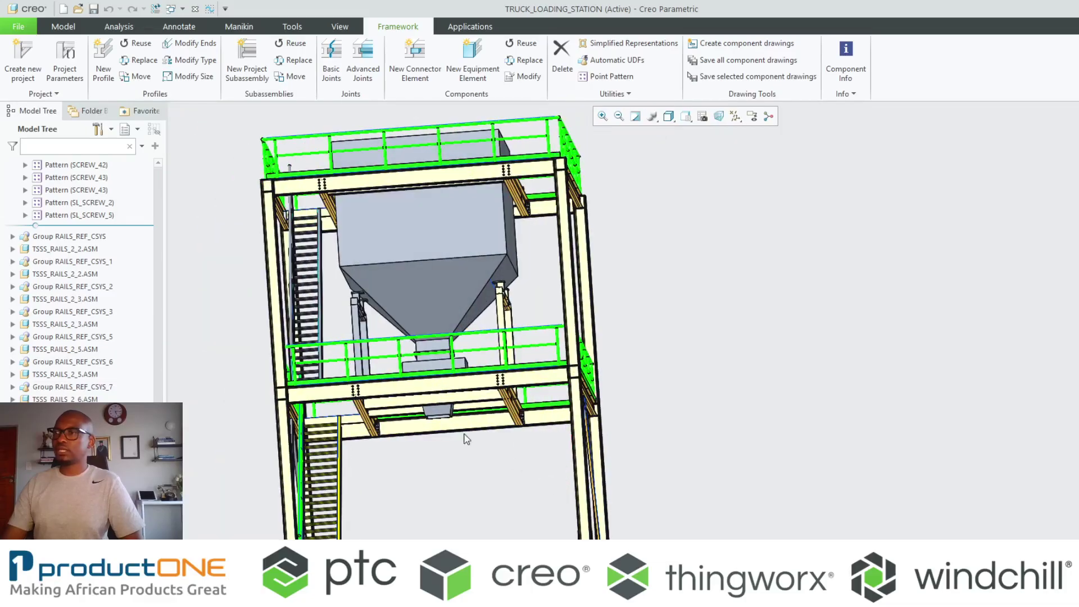
scroll(248, 270, "up", 5)
mouse_move(248, 271)
middle_mouse_down()
mouse_move(255, 260)
mouse_move(266, 274)
middle_mouse_up()
scroll(266, 274, "down", 8)
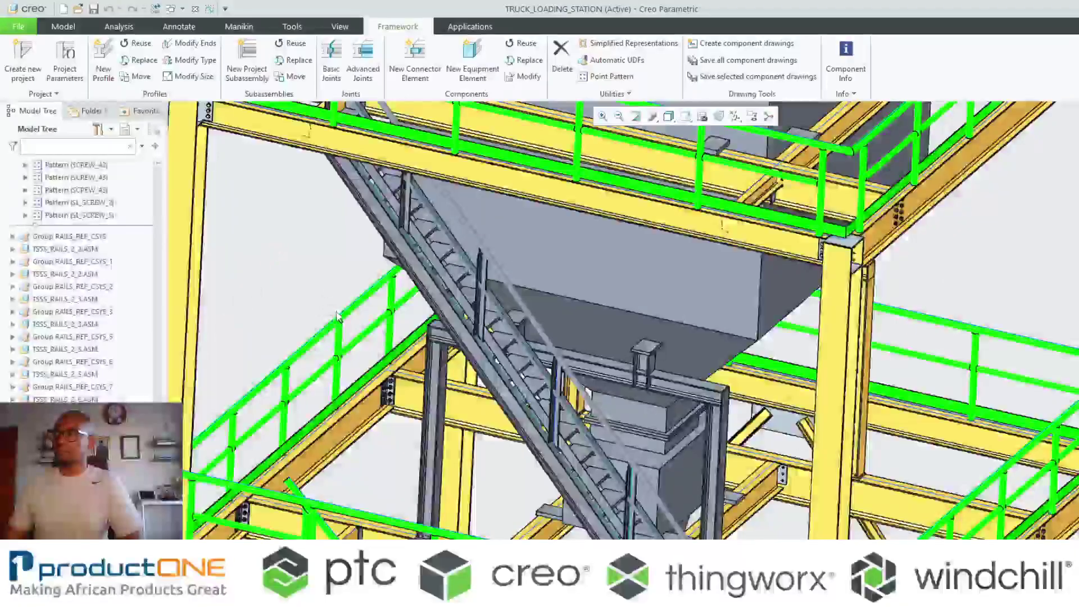